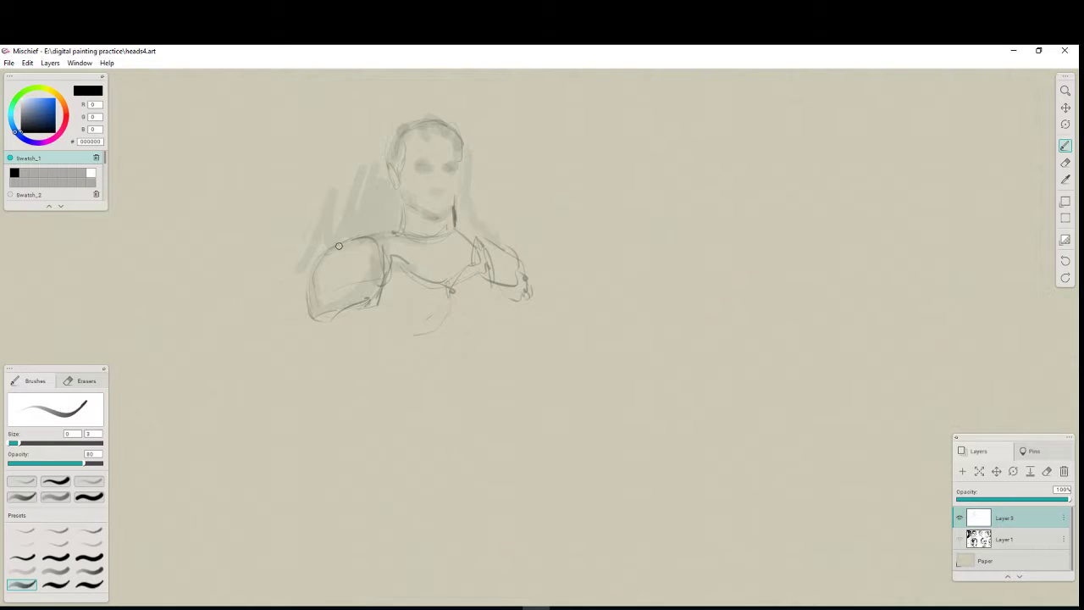
Sketch the bent arm below the large shoulder pad, with elbow guard and forearm, and add the lower chest lines.
{"action": "mouse_move", "coordinate": [369, 319]}
{"action": "left_mouse_down"}
{"action": "mouse_move", "coordinate": [373, 330]}
{"action": "mouse_move", "coordinate": [346, 354]}
{"action": "left_mouse_up"}
{"action": "mouse_move", "coordinate": [346, 355]}
{"action": "left_mouse_down"}
{"action": "mouse_move", "coordinate": [334, 380]}
{"action": "mouse_move", "coordinate": [385, 350]}
{"action": "mouse_move", "coordinate": [327, 376]}
{"action": "mouse_move", "coordinate": [354, 366]}
{"action": "mouse_move", "coordinate": [356, 398]}
{"action": "mouse_move", "coordinate": [397, 370]}
{"action": "mouse_move", "coordinate": [358, 404]}
{"action": "mouse_move", "coordinate": [346, 376]}
{"action": "mouse_move", "coordinate": [349, 402]}
{"action": "mouse_move", "coordinate": [396, 360]}
{"action": "left_mouse_up"}
{"action": "mouse_move", "coordinate": [351, 404]}
{"action": "left_mouse_down"}
{"action": "mouse_move", "coordinate": [383, 394]}
{"action": "mouse_move", "coordinate": [395, 368]}
{"action": "left_mouse_up"}
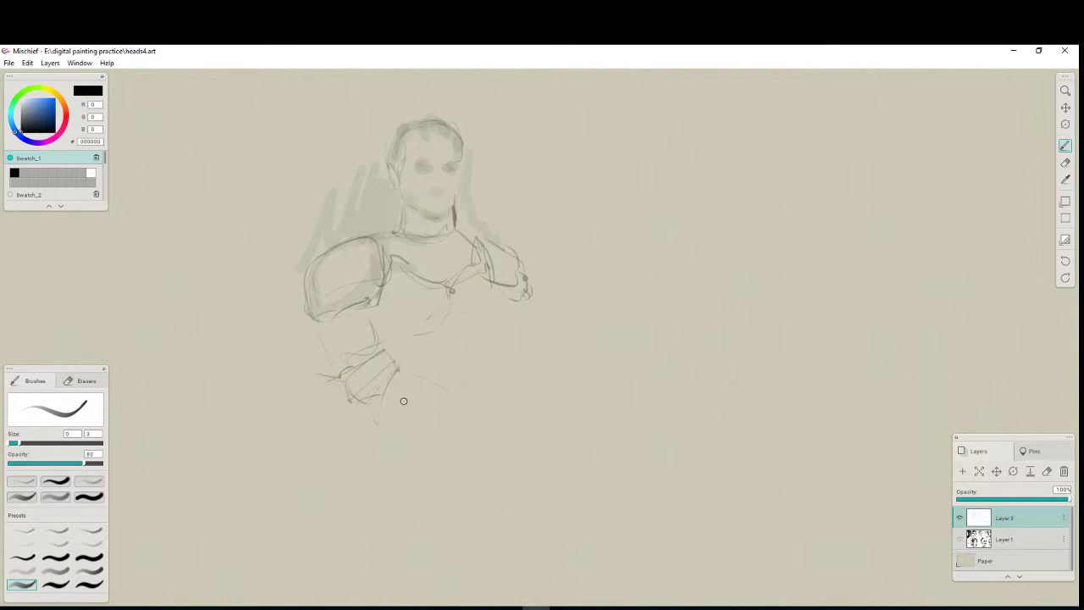
{"action": "mouse_move", "coordinate": [386, 416]}
{"action": "left_mouse_down"}
{"action": "mouse_move", "coordinate": [412, 419]}
{"action": "mouse_move", "coordinate": [450, 414]}
{"action": "left_mouse_up"}
{"action": "mouse_move", "coordinate": [393, 336]}
{"action": "left_mouse_down"}
{"action": "mouse_move", "coordinate": [455, 304]}
{"action": "mouse_move", "coordinate": [486, 324]}
{"action": "left_mouse_up"}
{"action": "mouse_move", "coordinate": [466, 315]}
{"action": "left_mouse_down"}
{"action": "mouse_move", "coordinate": [493, 322]}
{"action": "mouse_move", "coordinate": [492, 285]}
{"action": "mouse_move", "coordinate": [499, 322]}
{"action": "left_mouse_up"}
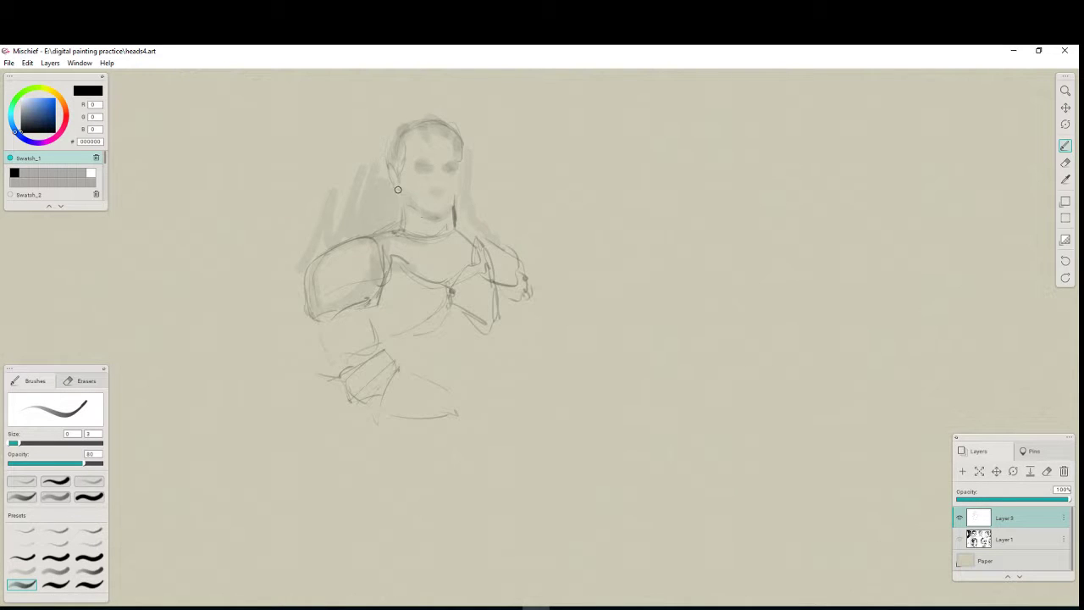
Sketch the side of the jaw, the hair outline and temple, and light marks for the nose and brows on the head.
{"action": "left_click_drag", "start_coordinate": [399, 191], "coordinate": [403, 221]}
{"action": "scroll", "coordinate": [477, 319], "scroll_direction": "up", "scroll_amount": 2}
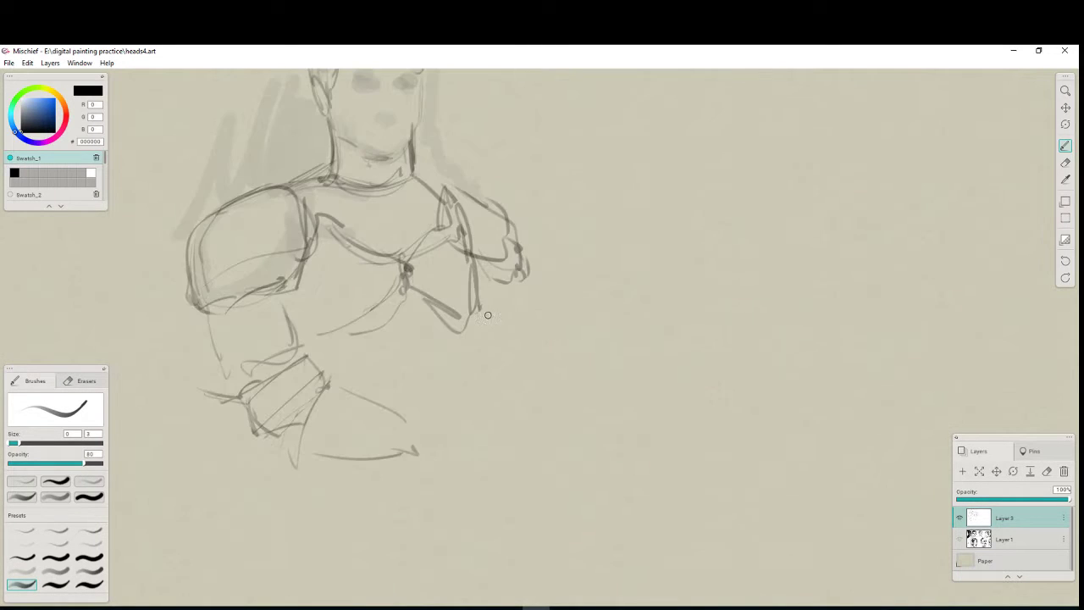
{"action": "left_click_drag", "start_coordinate": [488, 316], "coordinate": [513, 504]}
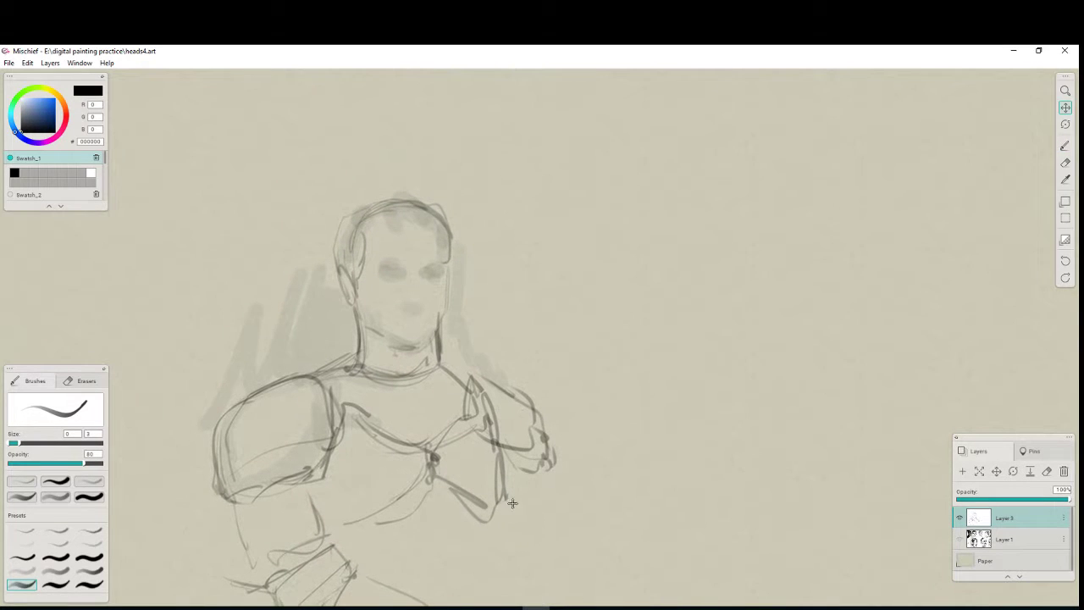
{"action": "mouse_move", "coordinate": [362, 229]}
{"action": "left_mouse_down"}
{"action": "mouse_move", "coordinate": [392, 211]}
{"action": "mouse_move", "coordinate": [424, 227]}
{"action": "left_mouse_up"}
{"action": "mouse_move", "coordinate": [357, 205]}
{"action": "left_mouse_down"}
{"action": "mouse_move", "coordinate": [425, 197]}
{"action": "mouse_move", "coordinate": [449, 235]}
{"action": "left_mouse_up"}
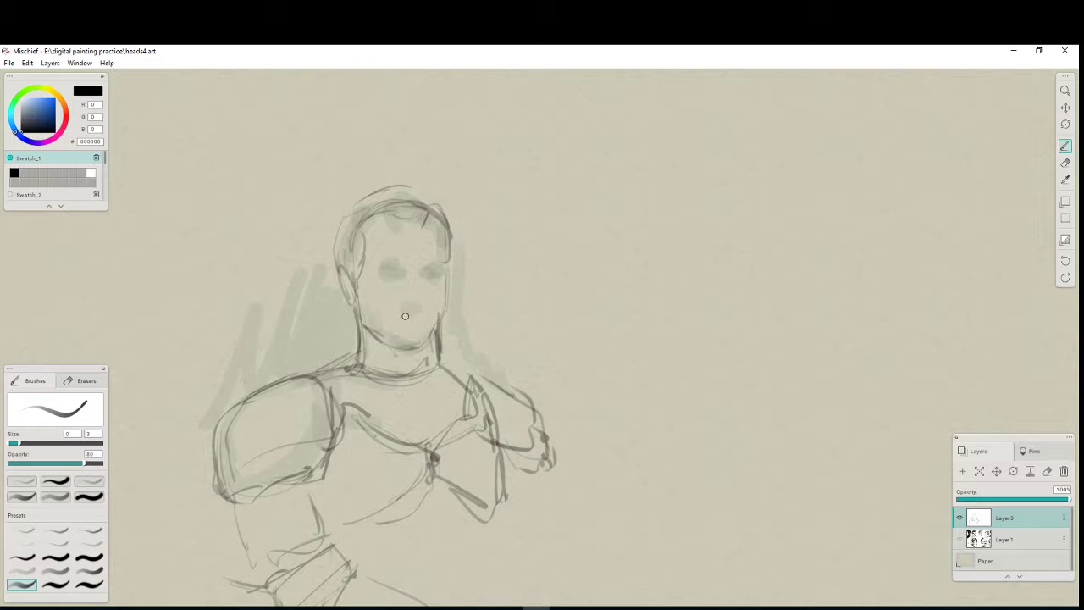
{"action": "left_click_drag", "start_coordinate": [406, 305], "coordinate": [415, 306]}
{"action": "mouse_move", "coordinate": [422, 269]}
{"action": "left_mouse_down"}
{"action": "mouse_move", "coordinate": [442, 262]}
{"action": "mouse_move", "coordinate": [389, 268]}
{"action": "left_mouse_up"}
{"action": "left_click_drag", "start_coordinate": [373, 212], "coordinate": [365, 227]}
Shade the eye sockets, nose base, mouth area, jaw and upper chest with the soft brush preset at 12% opacity.
{"action": "left_click", "coordinate": [22, 564]}
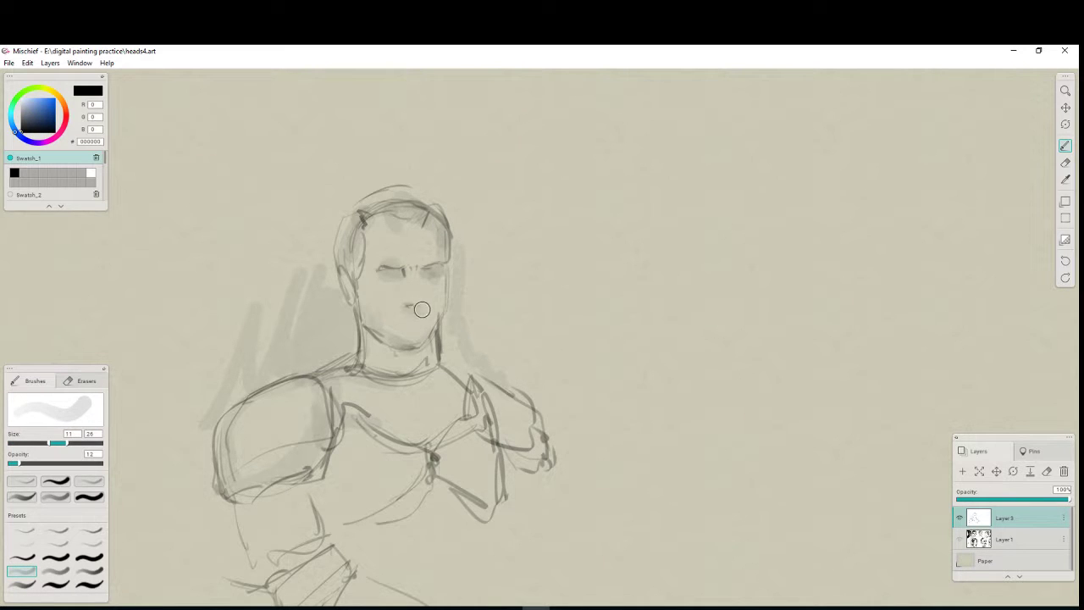
{"action": "mouse_move", "coordinate": [422, 309]}
{"action": "left_mouse_down"}
{"action": "mouse_move", "coordinate": [435, 273]}
{"action": "mouse_move", "coordinate": [394, 281]}
{"action": "left_mouse_up"}
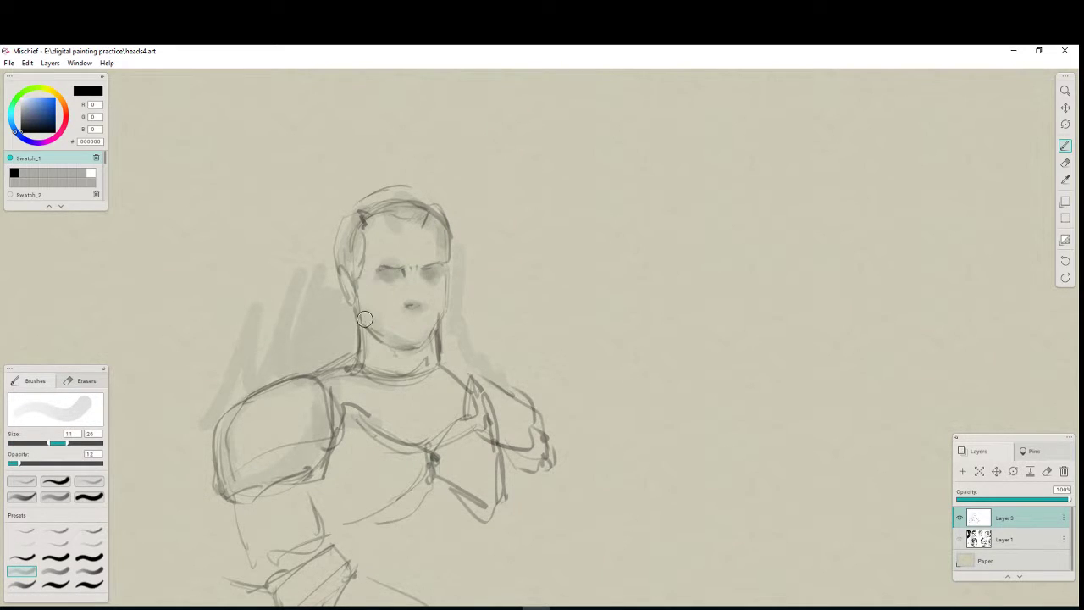
{"action": "mouse_move", "coordinate": [365, 318]}
{"action": "left_mouse_down"}
{"action": "mouse_move", "coordinate": [400, 355]}
{"action": "mouse_move", "coordinate": [414, 351]}
{"action": "mouse_move", "coordinate": [450, 266]}
{"action": "mouse_move", "coordinate": [446, 296]}
{"action": "mouse_move", "coordinate": [397, 318]}
{"action": "mouse_move", "coordinate": [425, 308]}
{"action": "left_mouse_up"}
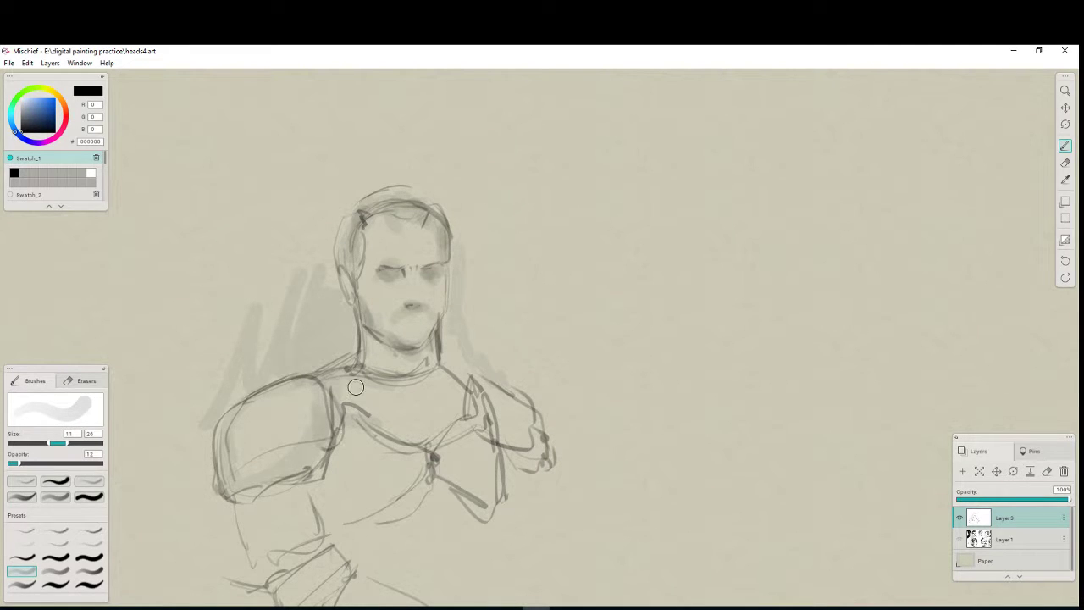
{"action": "mouse_move", "coordinate": [342, 386]}
{"action": "left_mouse_down"}
{"action": "mouse_move", "coordinate": [400, 389]}
{"action": "mouse_move", "coordinate": [370, 415]}
{"action": "mouse_move", "coordinate": [388, 441]}
{"action": "left_mouse_up"}
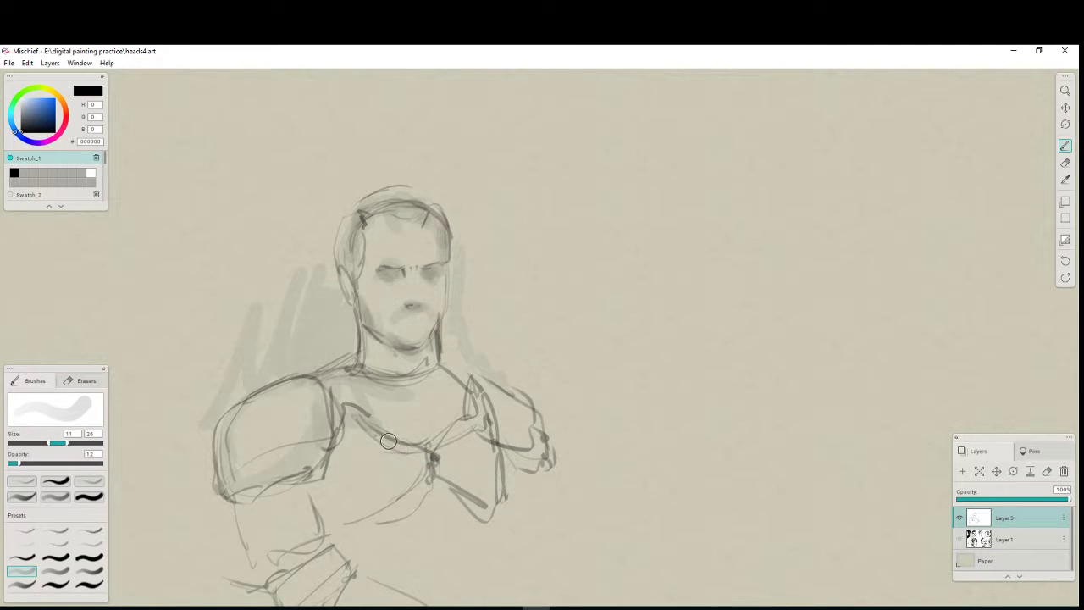
Draw the dark brows, eye lines, nose and far side of the face with the pencil-like preset at 80% opacity.
{"action": "left_click", "coordinate": [23, 584]}
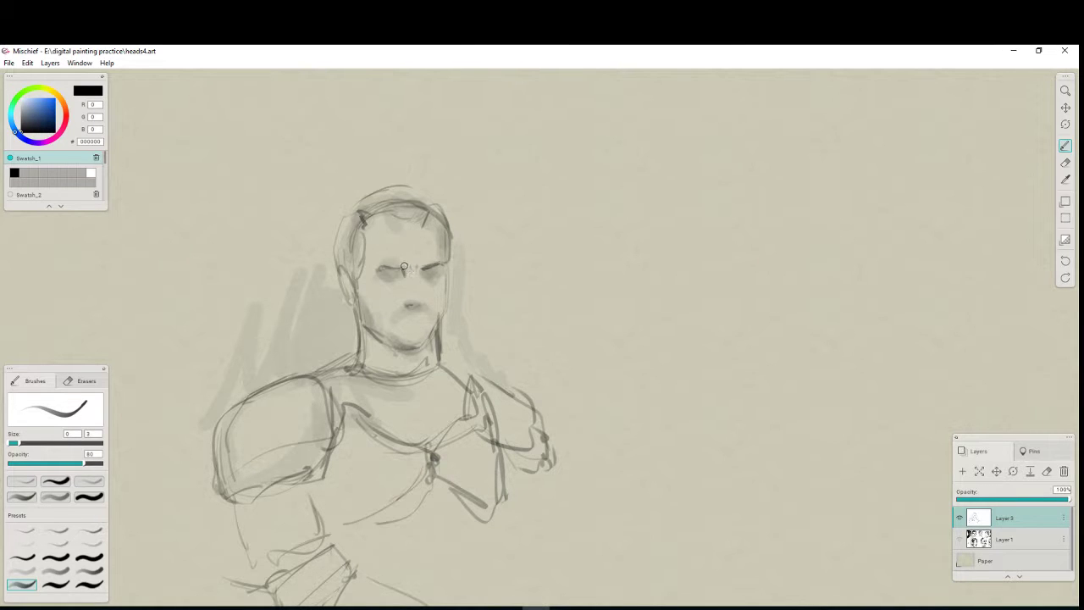
{"action": "left_click_drag", "start_coordinate": [404, 266], "coordinate": [386, 269]}
{"action": "key", "text": "ctrl+plus"}
{"action": "key", "text": "space"}
{"action": "left_click_drag", "start_coordinate": [410, 306], "coordinate": [437, 354]}
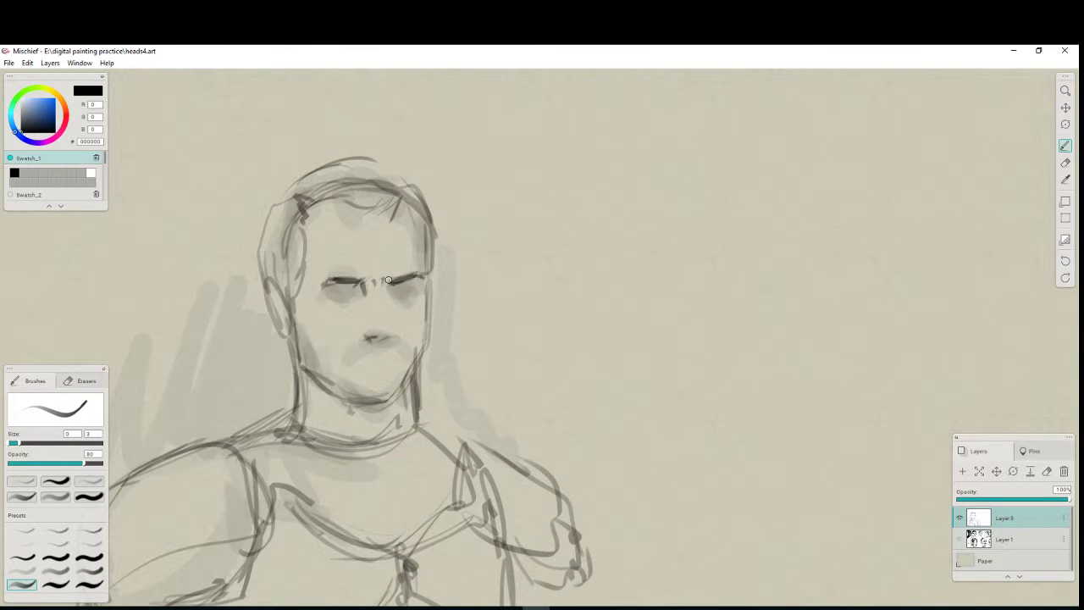
{"action": "mouse_move", "coordinate": [388, 283]}
{"action": "left_mouse_down"}
{"action": "mouse_move", "coordinate": [424, 279]}
{"action": "mouse_move", "coordinate": [375, 292]}
{"action": "mouse_move", "coordinate": [367, 276]}
{"action": "mouse_move", "coordinate": [325, 279]}
{"action": "left_mouse_up"}
{"action": "left_click_drag", "start_coordinate": [369, 337], "coordinate": [396, 332]}
{"action": "left_click_drag", "start_coordinate": [391, 290], "coordinate": [410, 291]}
{"action": "left_click_drag", "start_coordinate": [423, 226], "coordinate": [425, 273]}
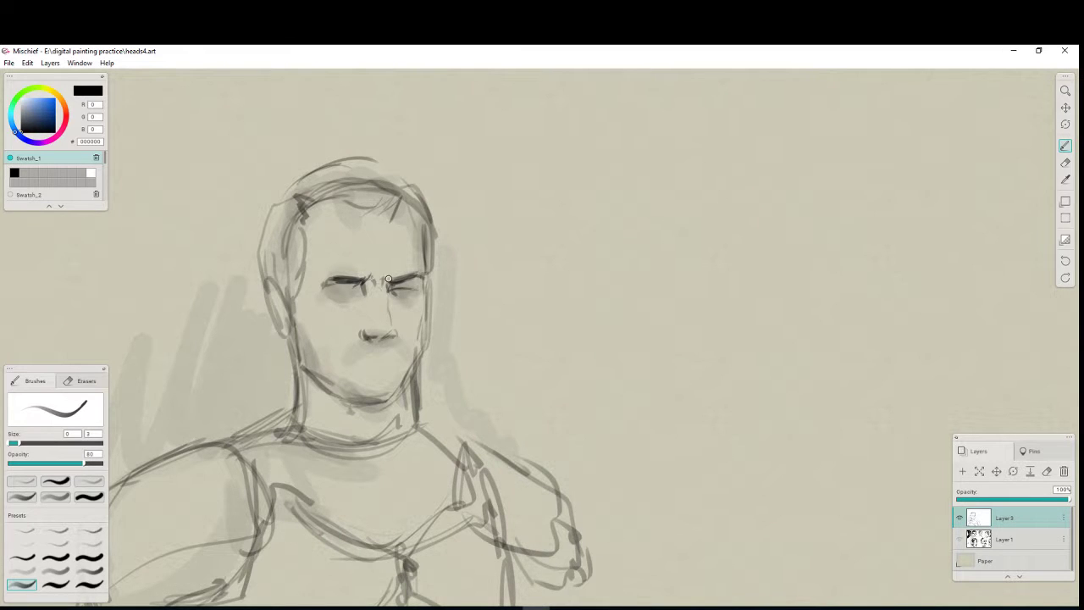
Refine both frowning eyes and the nose, and strengthen the near side of the face from temple to jaw.
{"action": "left_click_drag", "start_coordinate": [342, 279], "coordinate": [325, 285]}
{"action": "left_click_drag", "start_coordinate": [392, 292], "coordinate": [420, 286]}
{"action": "left_click_drag", "start_coordinate": [365, 327], "coordinate": [402, 332]}
{"action": "mouse_move", "coordinate": [300, 222]}
{"action": "left_mouse_down"}
{"action": "mouse_move", "coordinate": [293, 299]}
{"action": "mouse_move", "coordinate": [298, 347]}
{"action": "mouse_move", "coordinate": [310, 358]}
{"action": "left_mouse_up"}
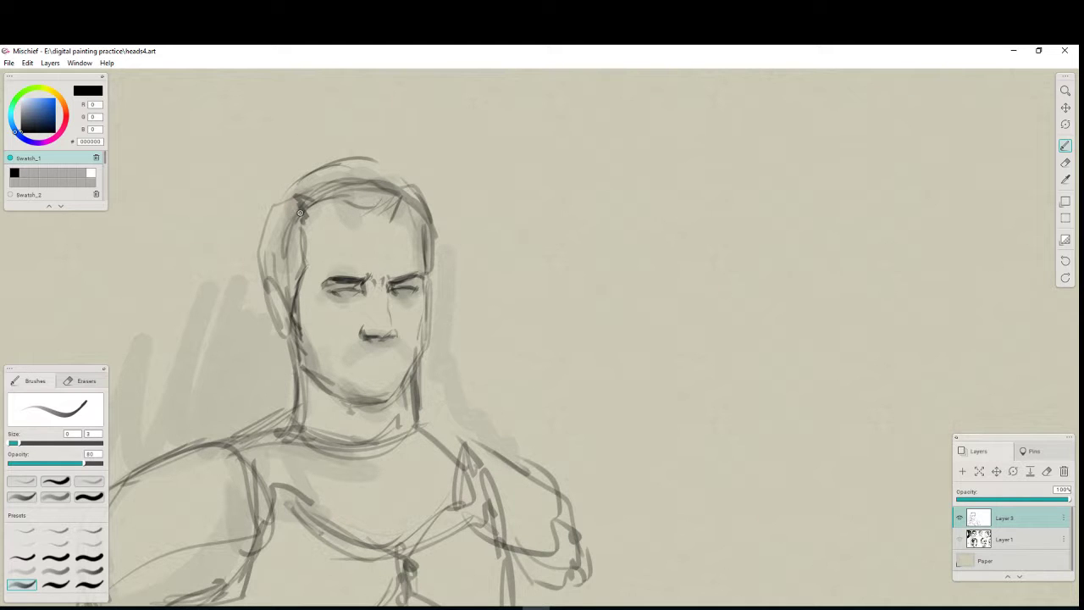
Hatch the side hair above the ear and darken the ear edge and sideburn down to the jaw.
{"action": "left_click_drag", "start_coordinate": [300, 212], "coordinate": [283, 285]}
{"action": "mouse_move", "coordinate": [279, 204]}
{"action": "left_mouse_down"}
{"action": "mouse_move", "coordinate": [263, 226]}
{"action": "mouse_move", "coordinate": [275, 211]}
{"action": "mouse_move", "coordinate": [276, 226]}
{"action": "mouse_move", "coordinate": [291, 201]}
{"action": "mouse_move", "coordinate": [269, 271]}
{"action": "mouse_move", "coordinate": [283, 292]}
{"action": "mouse_move", "coordinate": [262, 298]}
{"action": "mouse_move", "coordinate": [303, 333]}
{"action": "left_mouse_up"}
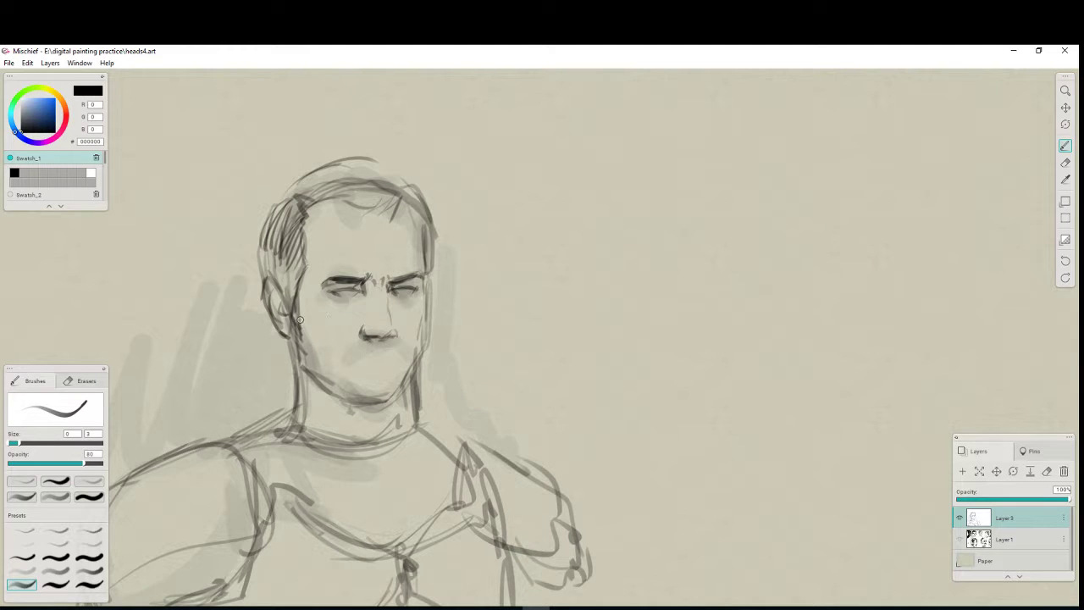
{"action": "left_click_drag", "start_coordinate": [299, 342], "coordinate": [313, 374]}
Draw the moustache and lower lip, add hair strands above the forehead, and define the far cheek.
{"action": "mouse_move", "coordinate": [365, 347]}
{"action": "left_mouse_down"}
{"action": "mouse_move", "coordinate": [354, 351]}
{"action": "mouse_move", "coordinate": [391, 349]}
{"action": "left_mouse_up"}
{"action": "mouse_move", "coordinate": [382, 213]}
{"action": "left_mouse_down"}
{"action": "mouse_move", "coordinate": [336, 192]}
{"action": "mouse_move", "coordinate": [314, 206]}
{"action": "mouse_move", "coordinate": [283, 204]}
{"action": "left_mouse_up"}
{"action": "mouse_move", "coordinate": [397, 180]}
{"action": "left_mouse_down"}
{"action": "mouse_move", "coordinate": [427, 256]}
{"action": "mouse_move", "coordinate": [430, 227]}
{"action": "left_mouse_up"}
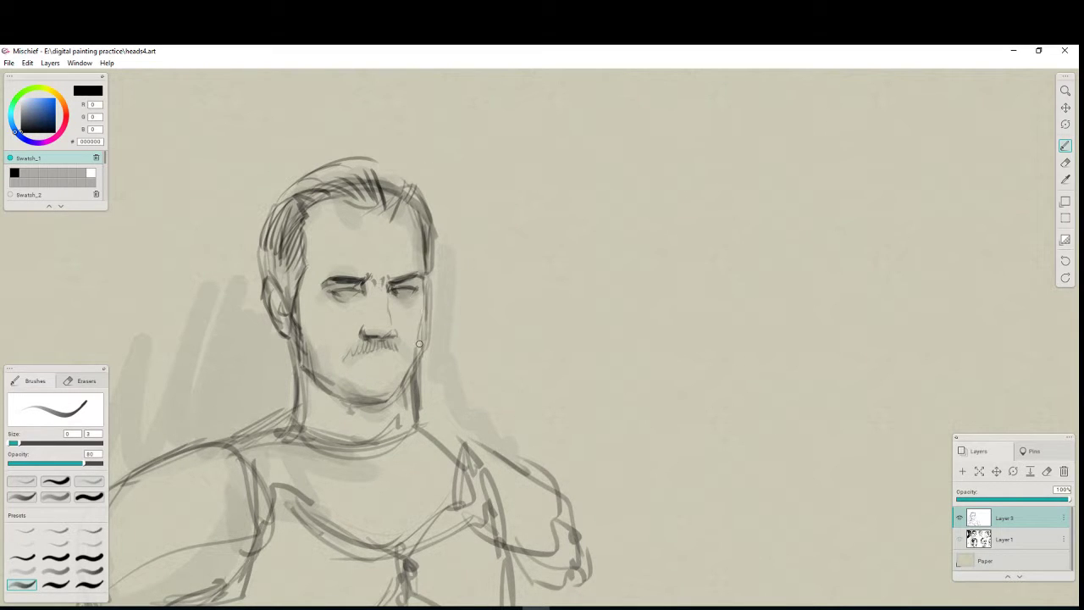
{"action": "left_click_drag", "start_coordinate": [422, 322], "coordinate": [417, 361]}
{"action": "mouse_move", "coordinate": [384, 364]}
{"action": "left_mouse_down"}
{"action": "mouse_move", "coordinate": [374, 366]}
{"action": "mouse_move", "coordinate": [386, 369]}
{"action": "left_mouse_up"}
Shade the moustache, beard, eye area and top hair with the soft brush preset at 12% opacity.
{"action": "left_click", "coordinate": [25, 571]}
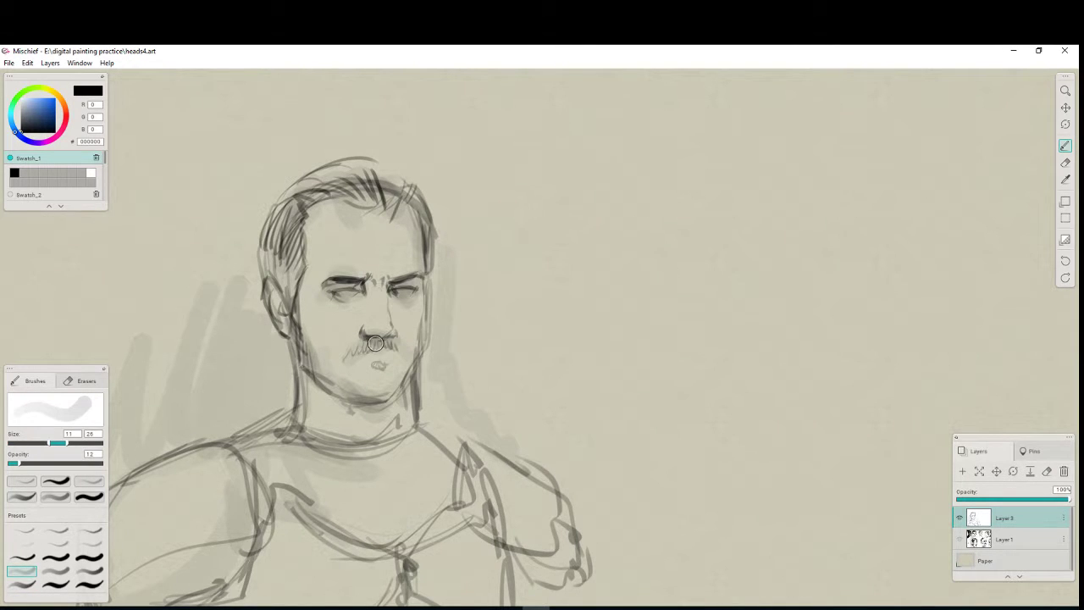
{"action": "mouse_move", "coordinate": [384, 348]}
{"action": "left_mouse_down"}
{"action": "mouse_move", "coordinate": [398, 370]}
{"action": "mouse_move", "coordinate": [348, 352]}
{"action": "mouse_move", "coordinate": [353, 362]}
{"action": "mouse_move", "coordinate": [368, 346]}
{"action": "mouse_move", "coordinate": [404, 355]}
{"action": "mouse_move", "coordinate": [367, 381]}
{"action": "mouse_move", "coordinate": [345, 375]}
{"action": "mouse_move", "coordinate": [370, 401]}
{"action": "mouse_move", "coordinate": [390, 392]}
{"action": "mouse_move", "coordinate": [368, 390]}
{"action": "mouse_move", "coordinate": [395, 386]}
{"action": "mouse_move", "coordinate": [379, 387]}
{"action": "mouse_move", "coordinate": [390, 395]}
{"action": "mouse_move", "coordinate": [410, 364]}
{"action": "mouse_move", "coordinate": [401, 400]}
{"action": "mouse_move", "coordinate": [412, 387]}
{"action": "mouse_move", "coordinate": [351, 370]}
{"action": "mouse_move", "coordinate": [329, 382]}
{"action": "mouse_move", "coordinate": [316, 361]}
{"action": "mouse_move", "coordinate": [317, 285]}
{"action": "mouse_move", "coordinate": [302, 304]}
{"action": "mouse_move", "coordinate": [324, 381]}
{"action": "mouse_move", "coordinate": [321, 369]}
{"action": "mouse_move", "coordinate": [298, 380]}
{"action": "mouse_move", "coordinate": [293, 344]}
{"action": "mouse_move", "coordinate": [305, 408]}
{"action": "mouse_move", "coordinate": [322, 385]}
{"action": "mouse_move", "coordinate": [372, 416]}
{"action": "left_mouse_up"}
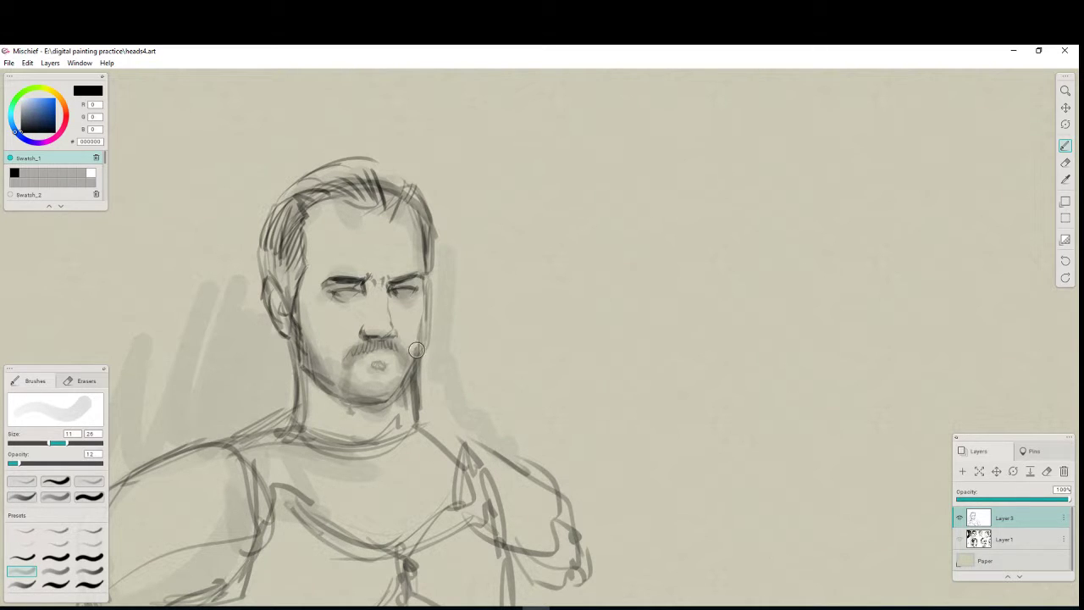
{"action": "left_click_drag", "start_coordinate": [362, 286], "coordinate": [355, 307]}
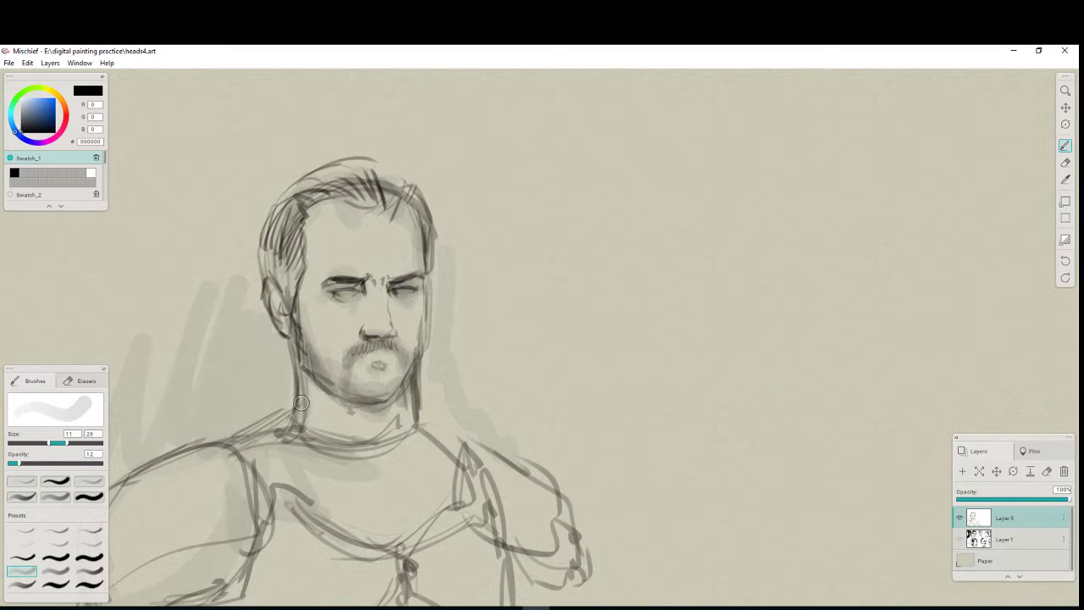
{"action": "left_click_drag", "start_coordinate": [356, 172], "coordinate": [317, 191]}
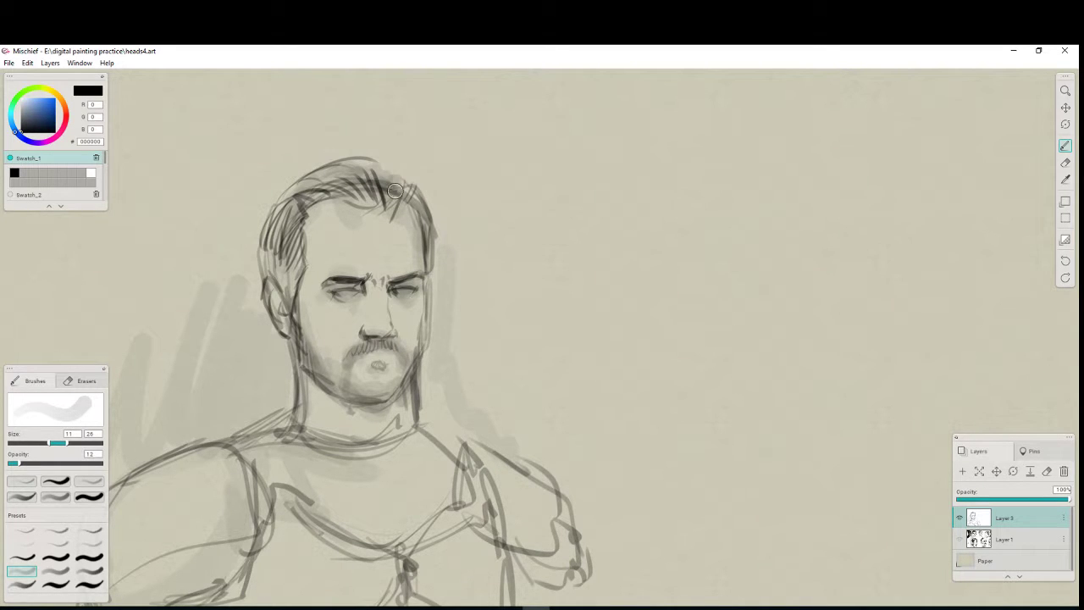
Detail the eyes, nose, far cheek and beard hair along chin and jaw with the 80% opacity pencil-like preset.
{"action": "left_click", "coordinate": [21, 584]}
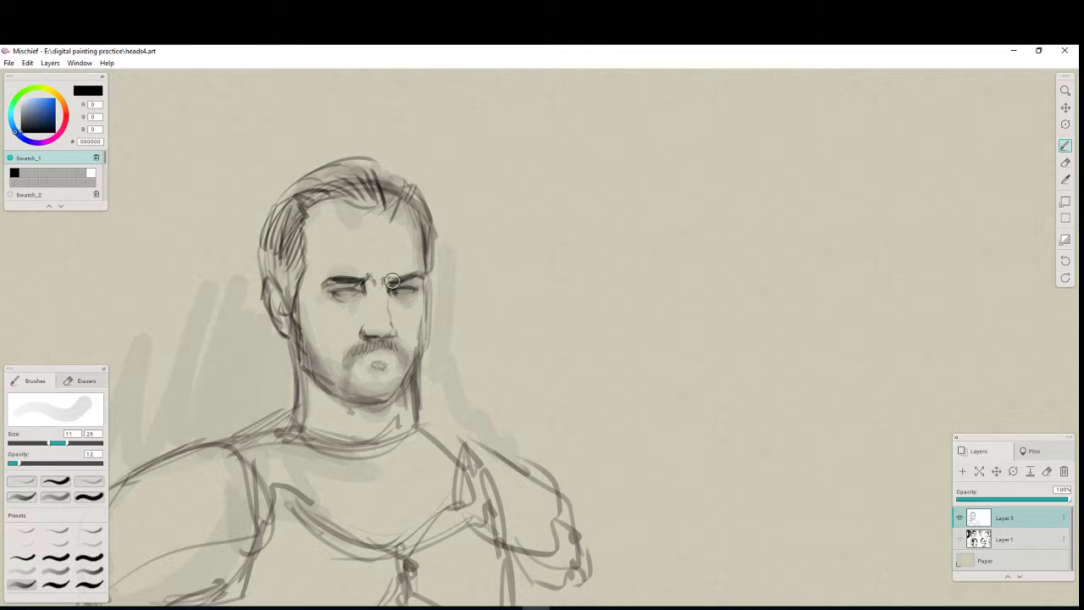
{"action": "left_click", "coordinate": [33, 584]}
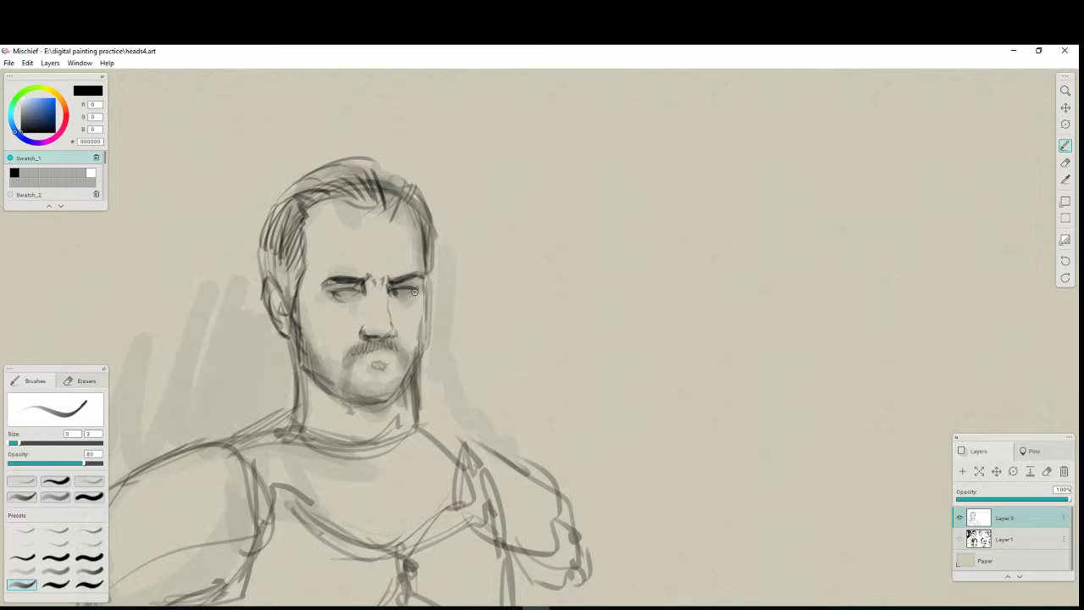
{"action": "left_click_drag", "start_coordinate": [329, 293], "coordinate": [354, 297]}
{"action": "left_click_drag", "start_coordinate": [393, 335], "coordinate": [397, 343]}
{"action": "left_click_drag", "start_coordinate": [423, 285], "coordinate": [415, 356]}
{"action": "left_click_drag", "start_coordinate": [346, 389], "coordinate": [376, 380]}
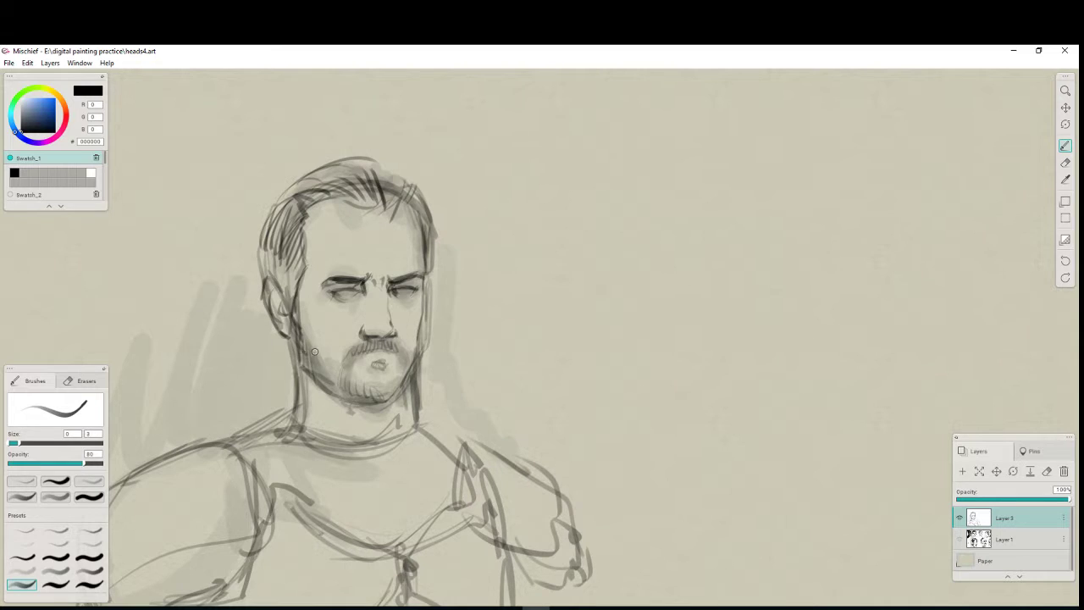
{"action": "left_click_drag", "start_coordinate": [298, 344], "coordinate": [318, 390]}
Redraw the far side of the head and neck, the collar line, and the line where the shoulder meets the chest.
{"action": "scroll", "coordinate": [440, 355], "scroll_direction": "down", "scroll_amount": 5}
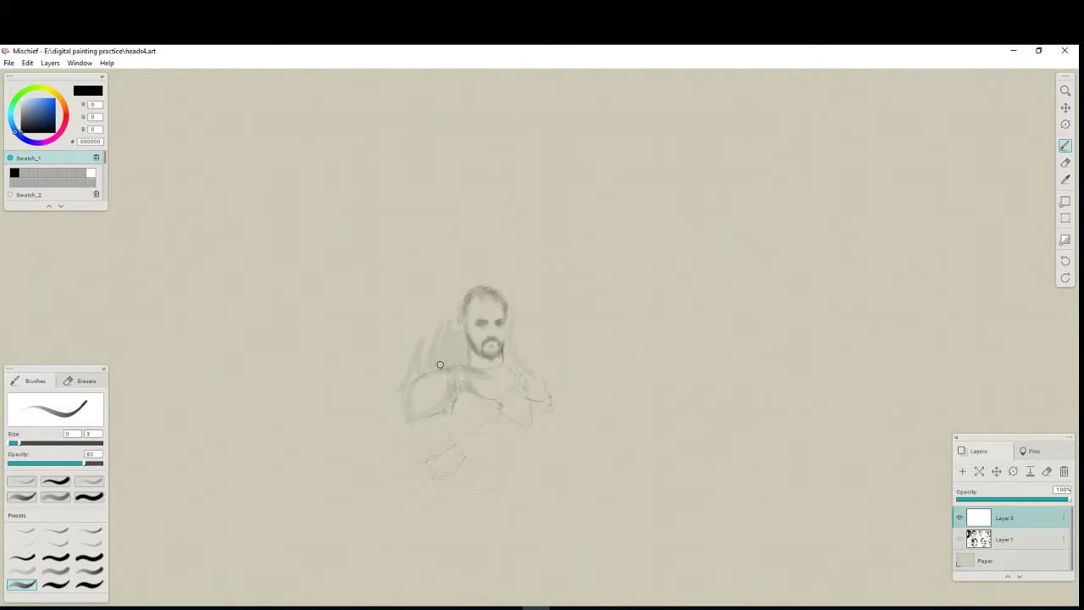
{"action": "scroll", "coordinate": [440, 364], "scroll_direction": "up", "scroll_amount": 5}
{"action": "key", "text": "space"}
{"action": "left_click_drag", "start_coordinate": [425, 421], "coordinate": [459, 269]}
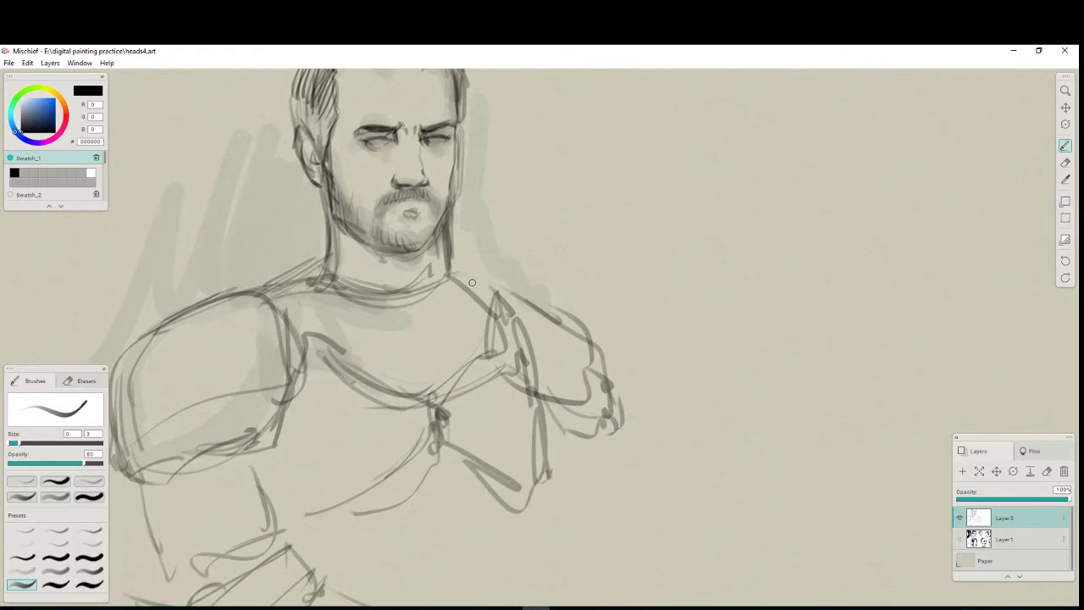
{"action": "scroll", "coordinate": [470, 292], "scroll_direction": "down", "scroll_amount": 2}
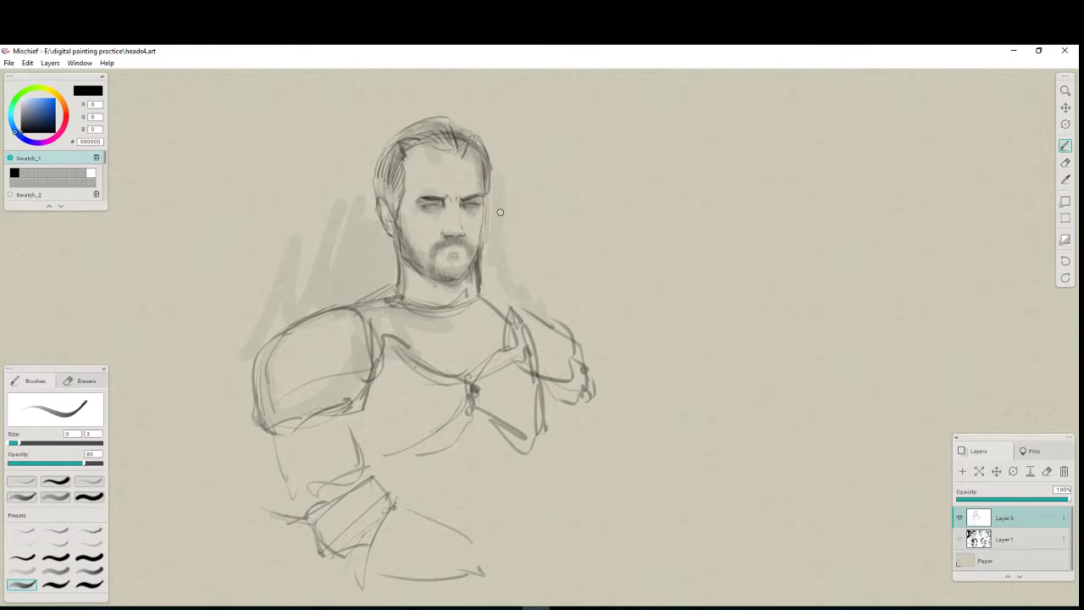
{"action": "mouse_move", "coordinate": [484, 178]}
{"action": "left_mouse_down"}
{"action": "mouse_move", "coordinate": [479, 245]}
{"action": "mouse_move", "coordinate": [454, 276]}
{"action": "mouse_move", "coordinate": [396, 245]}
{"action": "mouse_move", "coordinate": [398, 297]}
{"action": "mouse_move", "coordinate": [460, 305]}
{"action": "left_mouse_up"}
{"action": "left_click_drag", "start_coordinate": [387, 305], "coordinate": [449, 305]}
{"action": "mouse_move", "coordinate": [382, 290]}
{"action": "left_mouse_down"}
{"action": "mouse_move", "coordinate": [348, 305]}
{"action": "mouse_move", "coordinate": [387, 350]}
{"action": "left_mouse_up"}
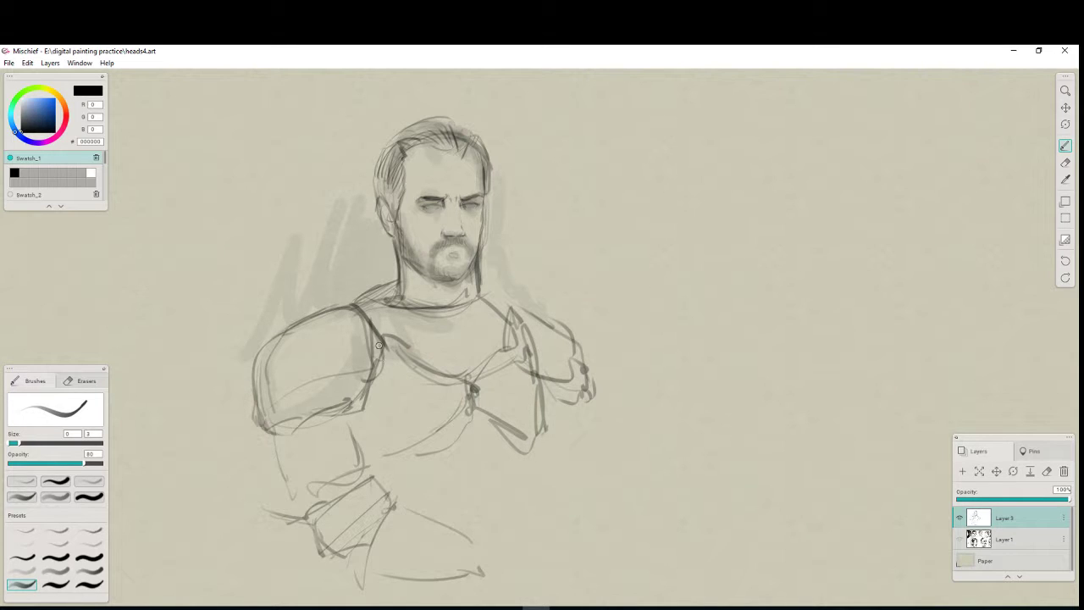
Strengthen the large shoulder pad's outline and lower rim, and add curved contour lines across its surface.
{"action": "mouse_move", "coordinate": [368, 316]}
{"action": "left_mouse_down"}
{"action": "mouse_move", "coordinate": [384, 360]}
{"action": "mouse_move", "coordinate": [368, 410]}
{"action": "mouse_move", "coordinate": [272, 447]}
{"action": "left_mouse_up"}
{"action": "mouse_move", "coordinate": [347, 413]}
{"action": "left_mouse_down"}
{"action": "mouse_move", "coordinate": [282, 450]}
{"action": "mouse_move", "coordinate": [273, 447]}
{"action": "mouse_move", "coordinate": [282, 403]}
{"action": "mouse_move", "coordinate": [270, 447]}
{"action": "left_mouse_up"}
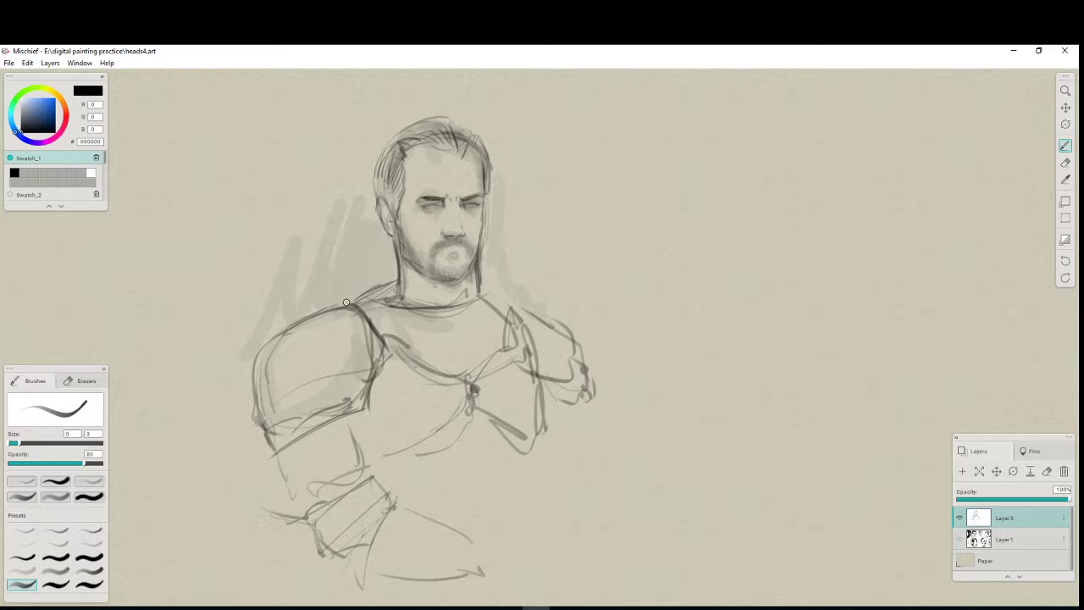
{"action": "mouse_move", "coordinate": [337, 305]}
{"action": "left_mouse_down"}
{"action": "mouse_move", "coordinate": [265, 356]}
{"action": "mouse_move", "coordinate": [255, 421]}
{"action": "left_mouse_up"}
{"action": "mouse_move", "coordinate": [361, 319]}
{"action": "left_mouse_down"}
{"action": "mouse_move", "coordinate": [377, 356]}
{"action": "mouse_move", "coordinate": [354, 412]}
{"action": "mouse_move", "coordinate": [358, 397]}
{"action": "mouse_move", "coordinate": [287, 438]}
{"action": "left_mouse_up"}
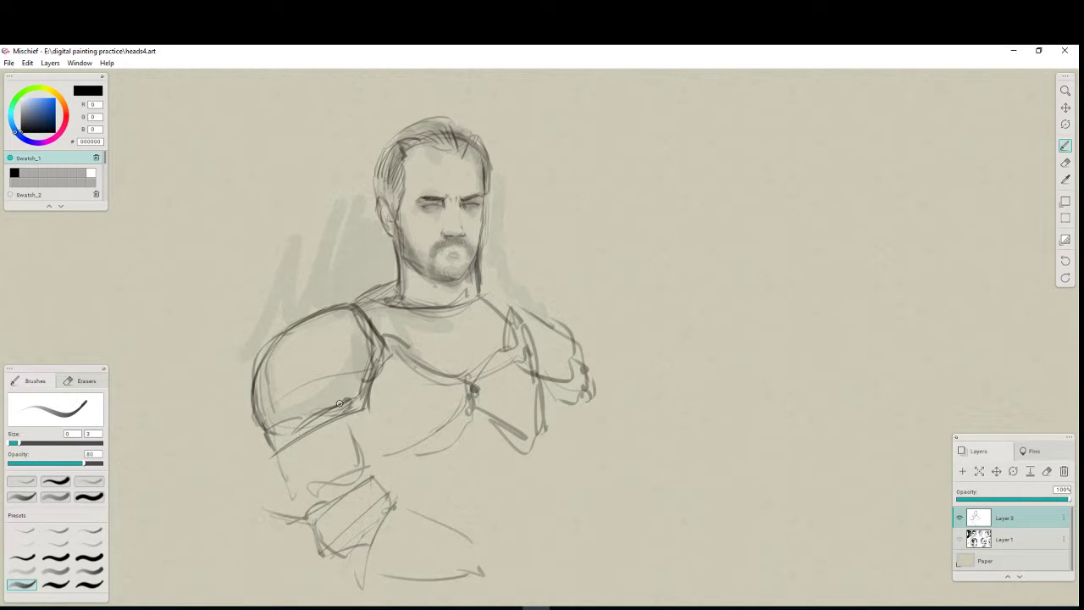
{"action": "left_click_drag", "start_coordinate": [339, 404], "coordinate": [279, 441]}
{"action": "left_click_drag", "start_coordinate": [348, 304], "coordinate": [370, 352]}
{"action": "left_click_drag", "start_coordinate": [335, 314], "coordinate": [349, 362]}
{"action": "mouse_move", "coordinate": [320, 328]}
{"action": "left_mouse_down"}
{"action": "mouse_move", "coordinate": [275, 359]}
{"action": "mouse_move", "coordinate": [271, 425]}
{"action": "left_mouse_up"}
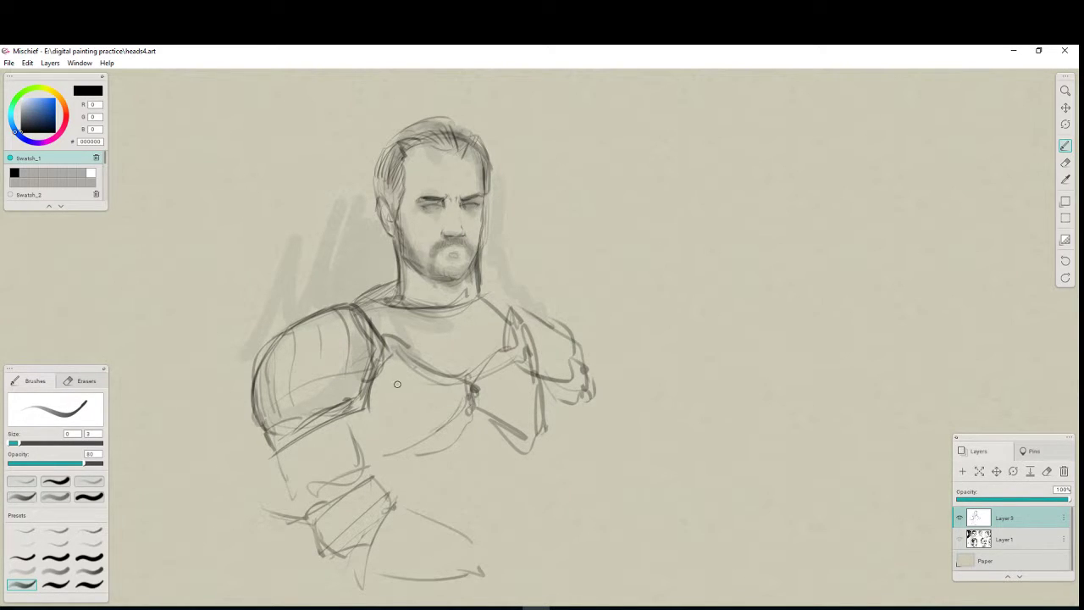
Darken the chest neckline, add diagonal folds from its central knot, and firm up the upper arm and elbow guard.
{"action": "mouse_move", "coordinate": [386, 345]}
{"action": "left_mouse_down"}
{"action": "mouse_move", "coordinate": [465, 390]}
{"action": "mouse_move", "coordinate": [510, 345]}
{"action": "left_mouse_up"}
{"action": "mouse_move", "coordinate": [466, 391]}
{"action": "left_mouse_down"}
{"action": "mouse_move", "coordinate": [377, 470]}
{"action": "mouse_move", "coordinate": [387, 456]}
{"action": "left_mouse_up"}
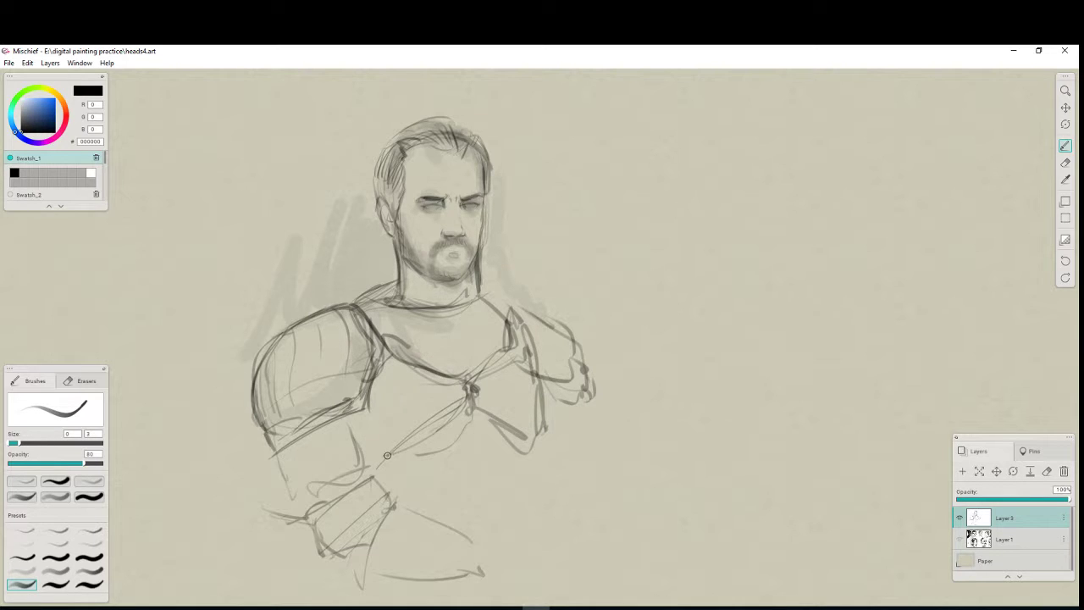
{"action": "mouse_move", "coordinate": [373, 385]}
{"action": "left_mouse_down"}
{"action": "mouse_move", "coordinate": [374, 420]}
{"action": "mouse_move", "coordinate": [347, 429]}
{"action": "mouse_move", "coordinate": [366, 423]}
{"action": "mouse_move", "coordinate": [360, 410]}
{"action": "mouse_move", "coordinate": [358, 426]}
{"action": "left_mouse_up"}
{"action": "left_click_drag", "start_coordinate": [357, 424], "coordinate": [374, 477]}
{"action": "mouse_move", "coordinate": [283, 451]}
{"action": "left_mouse_down"}
{"action": "mouse_move", "coordinate": [306, 509]}
{"action": "mouse_move", "coordinate": [367, 475]}
{"action": "mouse_move", "coordinate": [300, 514]}
{"action": "mouse_move", "coordinate": [315, 528]}
{"action": "mouse_move", "coordinate": [360, 482]}
{"action": "left_mouse_up"}
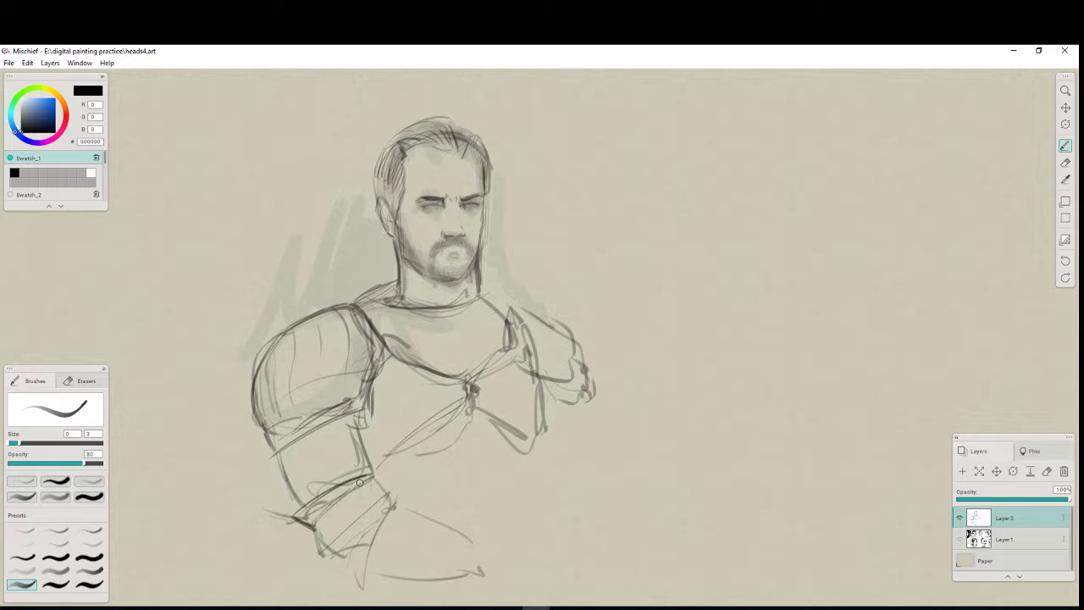
{"action": "mouse_move", "coordinate": [315, 525]}
{"action": "left_mouse_down"}
{"action": "mouse_move", "coordinate": [322, 550]}
{"action": "mouse_move", "coordinate": [372, 510]}
{"action": "left_mouse_up"}
{"action": "left_click_drag", "start_coordinate": [323, 550], "coordinate": [357, 560]}
Reinforce the collar, the far shoulder strap and the fold lines radiating from the knot at the chest's centre.
{"action": "left_click_drag", "start_coordinate": [581, 437], "coordinate": [490, 354]}
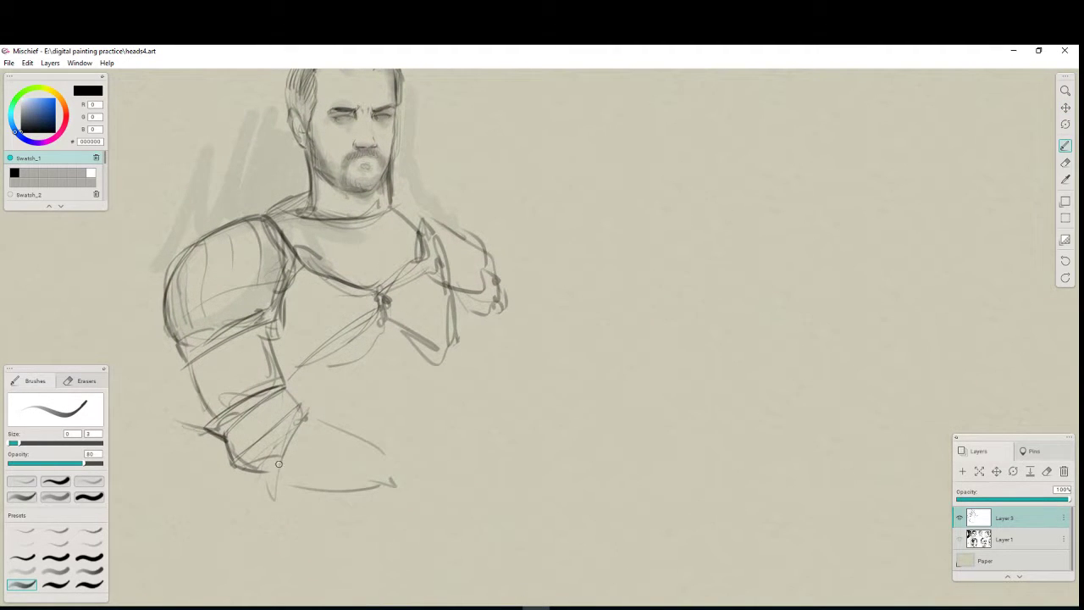
{"action": "left_click_drag", "start_coordinate": [345, 326], "coordinate": [299, 359]}
{"action": "left_click_drag", "start_coordinate": [427, 221], "coordinate": [432, 253]}
{"action": "left_click_drag", "start_coordinate": [398, 208], "coordinate": [426, 219]}
{"action": "mouse_move", "coordinate": [290, 213]}
{"action": "left_mouse_down"}
{"action": "mouse_move", "coordinate": [375, 222]}
{"action": "mouse_move", "coordinate": [401, 211]}
{"action": "mouse_move", "coordinate": [336, 228]}
{"action": "left_mouse_up"}
{"action": "mouse_move", "coordinate": [400, 269]}
{"action": "left_mouse_down"}
{"action": "mouse_move", "coordinate": [339, 339]}
{"action": "mouse_move", "coordinate": [296, 364]}
{"action": "left_mouse_up"}
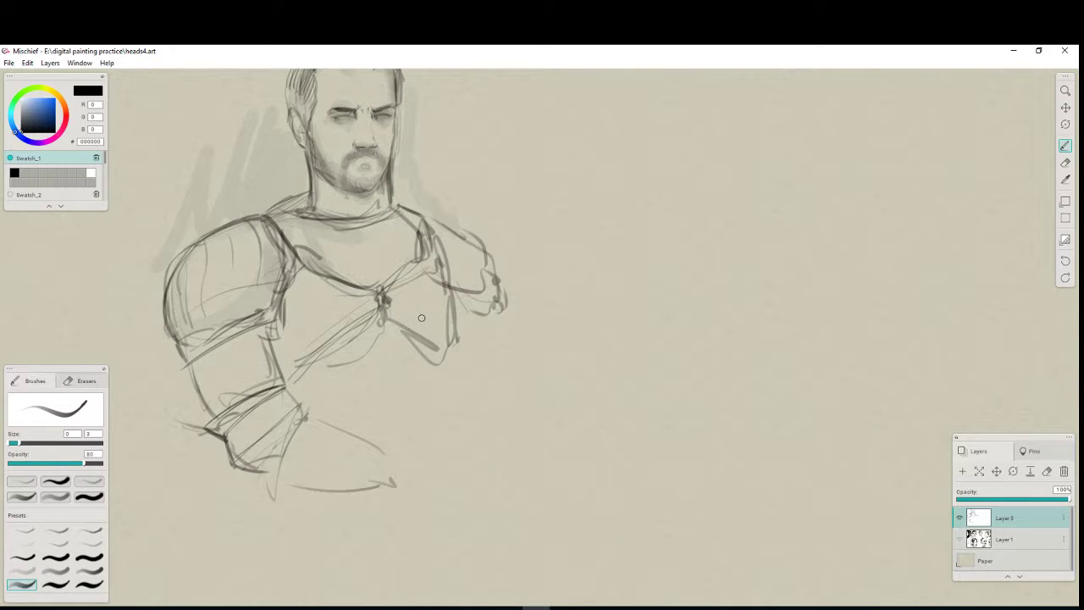
{"action": "left_click_drag", "start_coordinate": [381, 310], "coordinate": [416, 341]}
Redraw the forearm's upper and lower edges from the elbow guard to the wrist, closing off the cuff.
{"action": "left_click_drag", "start_coordinate": [313, 420], "coordinate": [276, 499]}
{"action": "mouse_move", "coordinate": [292, 408]}
{"action": "left_mouse_down"}
{"action": "mouse_move", "coordinate": [263, 477]}
{"action": "mouse_move", "coordinate": [270, 468]}
{"action": "mouse_move", "coordinate": [321, 488]}
{"action": "mouse_move", "coordinate": [395, 486]}
{"action": "left_mouse_up"}
{"action": "mouse_move", "coordinate": [314, 421]}
{"action": "left_mouse_down"}
{"action": "mouse_move", "coordinate": [403, 461]}
{"action": "mouse_move", "coordinate": [391, 496]}
{"action": "left_mouse_up"}
Add light vertical folds and the far side line to the torso, and darken the far shoulder's armour edge.
{"action": "left_click_drag", "start_coordinate": [378, 330], "coordinate": [373, 415]}
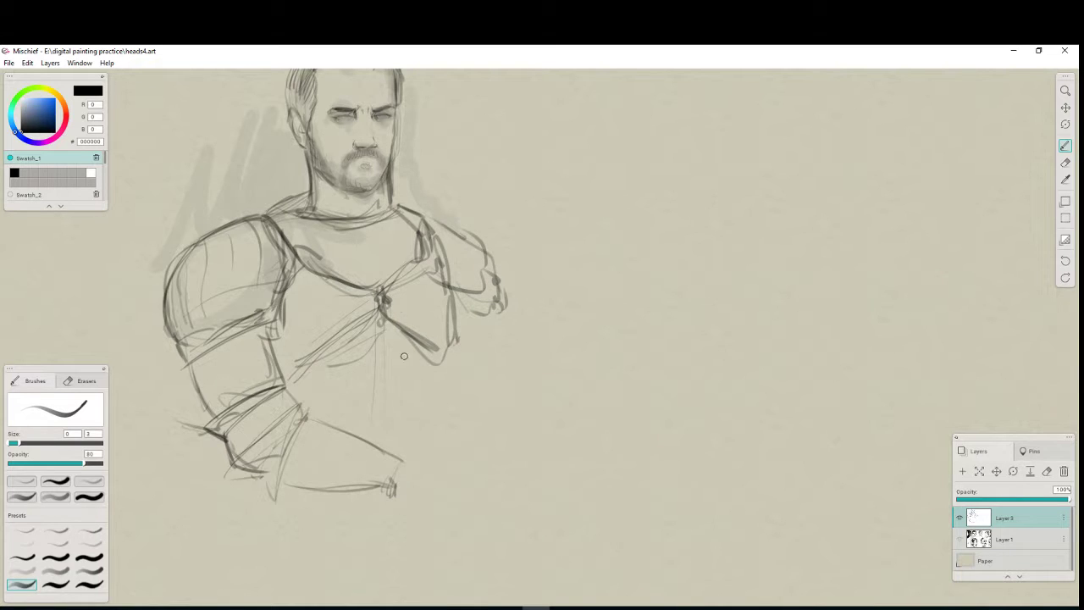
{"action": "left_click_drag", "start_coordinate": [460, 310], "coordinate": [438, 413]}
{"action": "mouse_move", "coordinate": [431, 234]}
{"action": "left_mouse_down"}
{"action": "mouse_move", "coordinate": [447, 286]}
{"action": "mouse_move", "coordinate": [481, 316]}
{"action": "mouse_move", "coordinate": [513, 321]}
{"action": "left_mouse_up"}
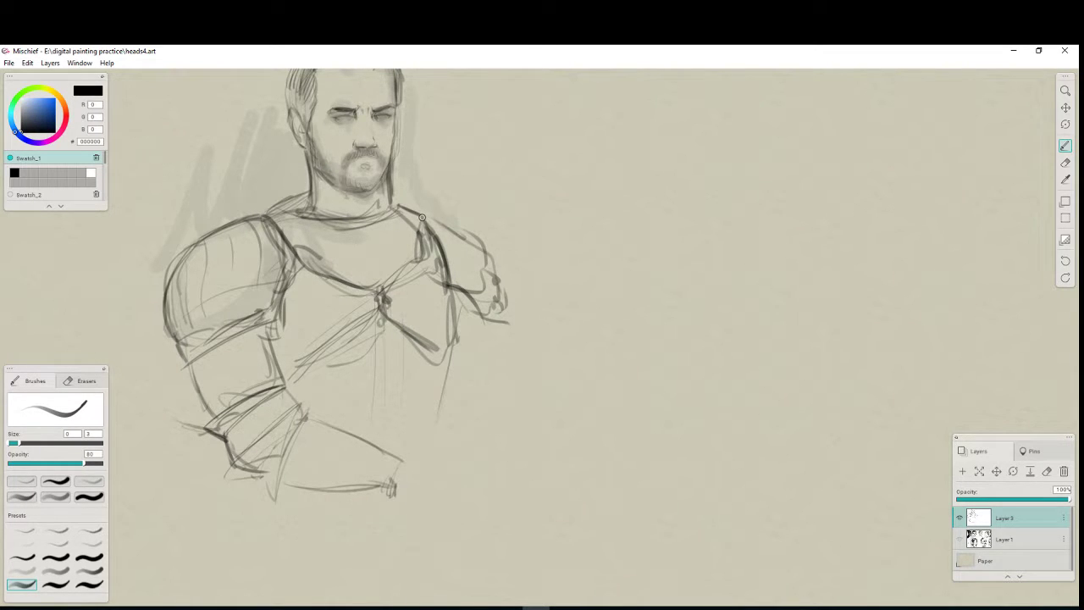
Outline the far shoulder plate and upper arm, and rough in the first curved bands of the far elbow guard.
{"action": "mouse_move", "coordinate": [422, 218]}
{"action": "left_mouse_down"}
{"action": "mouse_move", "coordinate": [462, 267]}
{"action": "mouse_move", "coordinate": [460, 228]}
{"action": "mouse_move", "coordinate": [506, 289]}
{"action": "mouse_move", "coordinate": [502, 266]}
{"action": "mouse_move", "coordinate": [504, 307]}
{"action": "mouse_move", "coordinate": [485, 327]}
{"action": "mouse_move", "coordinate": [461, 322]}
{"action": "mouse_move", "coordinate": [461, 356]}
{"action": "mouse_move", "coordinate": [516, 374]}
{"action": "left_mouse_up"}
{"action": "mouse_move", "coordinate": [506, 327]}
{"action": "left_mouse_down"}
{"action": "mouse_move", "coordinate": [541, 385]}
{"action": "mouse_move", "coordinate": [520, 400]}
{"action": "left_mouse_up"}
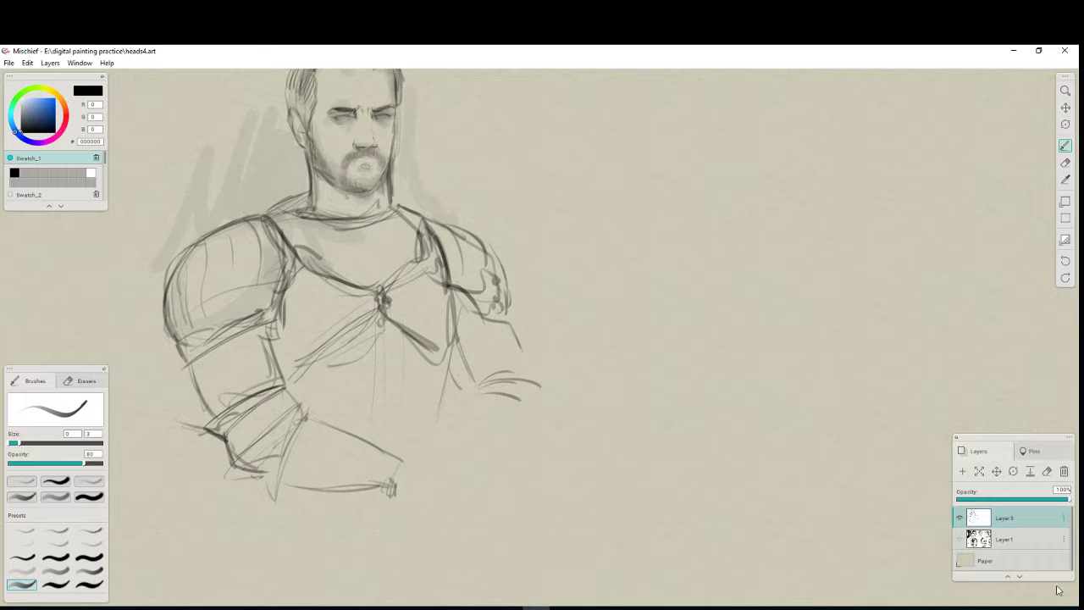
{"action": "scroll", "coordinate": [534, 271], "scroll_direction": "down", "scroll_amount": 5}
{"action": "scroll", "coordinate": [534, 272], "scroll_direction": "up", "scroll_amount": 3}
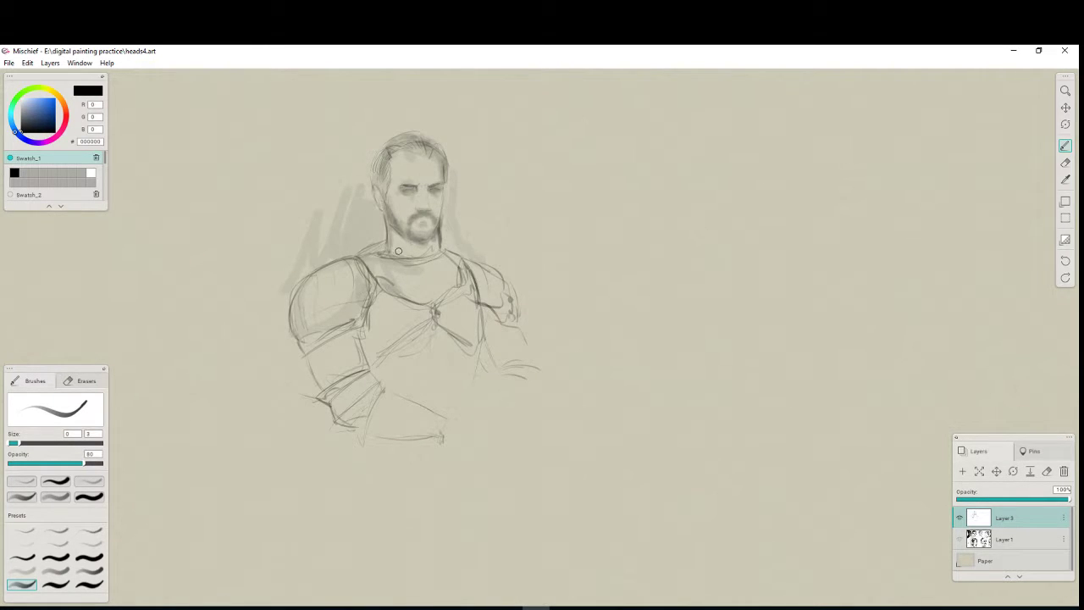
Redraw the head's outline around the hair and ear, and extend the far elbow guard with curved lines down to the cuff.
{"action": "left_click_drag", "start_coordinate": [384, 215], "coordinate": [385, 244]}
{"action": "mouse_move", "coordinate": [370, 192]}
{"action": "left_mouse_down"}
{"action": "mouse_move", "coordinate": [382, 211]}
{"action": "mouse_move", "coordinate": [367, 169]}
{"action": "mouse_move", "coordinate": [396, 130]}
{"action": "mouse_move", "coordinate": [434, 139]}
{"action": "mouse_move", "coordinate": [441, 222]}
{"action": "left_mouse_up"}
{"action": "left_click_drag", "start_coordinate": [539, 359], "coordinate": [496, 363]}
{"action": "mouse_move", "coordinate": [545, 353]}
{"action": "left_mouse_down"}
{"action": "mouse_move", "coordinate": [514, 352]}
{"action": "mouse_move", "coordinate": [515, 378]}
{"action": "mouse_move", "coordinate": [544, 391]}
{"action": "mouse_move", "coordinate": [508, 406]}
{"action": "left_mouse_up"}
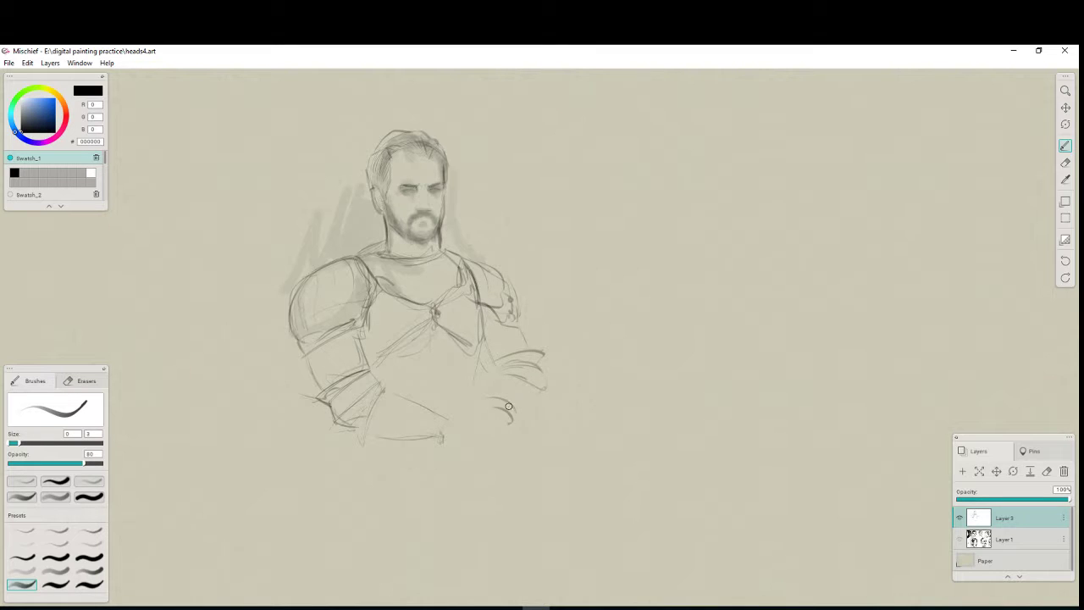
Strengthen the lower chest edge, the near elbow guard's pointed corner and the forearm outline, and close the cuffs at both wrists.
{"action": "mouse_move", "coordinate": [434, 338]}
{"action": "left_mouse_down"}
{"action": "mouse_move", "coordinate": [485, 363]}
{"action": "mouse_move", "coordinate": [477, 391]}
{"action": "left_mouse_up"}
{"action": "mouse_move", "coordinate": [381, 402]}
{"action": "left_mouse_down"}
{"action": "mouse_move", "coordinate": [362, 449]}
{"action": "mouse_move", "coordinate": [355, 438]}
{"action": "left_mouse_up"}
{"action": "mouse_move", "coordinate": [331, 403]}
{"action": "left_mouse_down"}
{"action": "mouse_move", "coordinate": [337, 425]}
{"action": "mouse_move", "coordinate": [361, 424]}
{"action": "mouse_move", "coordinate": [324, 422]}
{"action": "mouse_move", "coordinate": [318, 405]}
{"action": "left_mouse_up"}
{"action": "left_click_drag", "start_coordinate": [295, 411], "coordinate": [332, 403]}
{"action": "left_click_drag", "start_coordinate": [481, 421], "coordinate": [492, 417]}
{"action": "left_click_drag", "start_coordinate": [427, 435], "coordinate": [419, 450]}
{"action": "left_click_drag", "start_coordinate": [387, 392], "coordinate": [449, 432]}
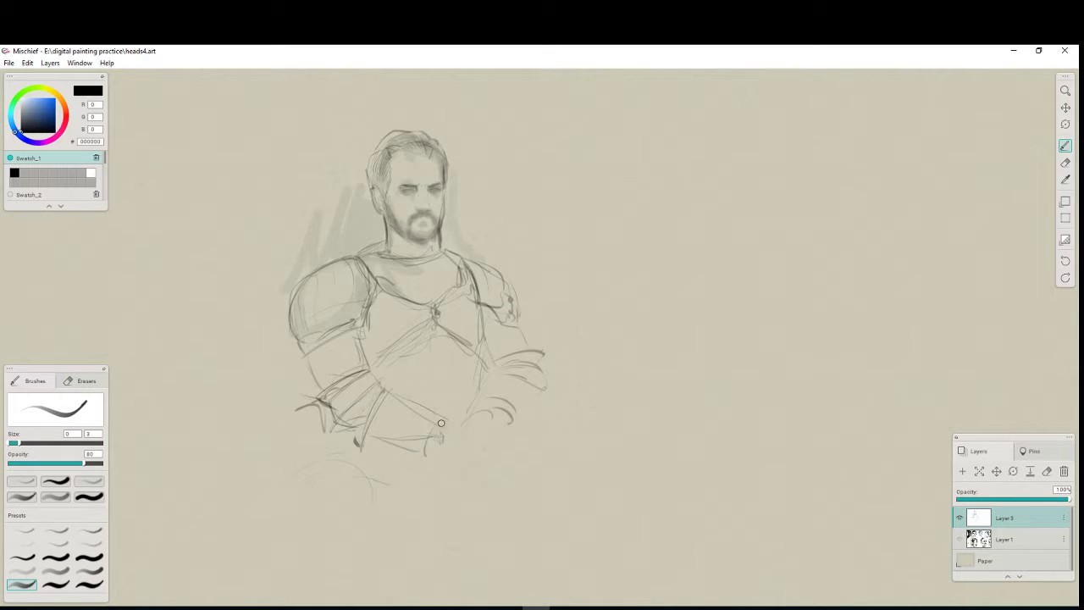
Shade the neckline, hair, eye sockets, near shoulder plate and underside of the chest using a soft brush at 12 opacity.
{"action": "left_click", "coordinate": [22, 570]}
{"action": "mouse_move", "coordinate": [382, 257]}
{"action": "left_mouse_down"}
{"action": "mouse_move", "coordinate": [391, 273]}
{"action": "mouse_move", "coordinate": [377, 292]}
{"action": "mouse_move", "coordinate": [399, 291]}
{"action": "left_mouse_up"}
{"action": "mouse_move", "coordinate": [389, 166]}
{"action": "left_mouse_down"}
{"action": "mouse_move", "coordinate": [379, 189]}
{"action": "mouse_move", "coordinate": [375, 152]}
{"action": "mouse_move", "coordinate": [417, 140]}
{"action": "left_mouse_up"}
{"action": "left_click_drag", "start_coordinate": [409, 191], "coordinate": [435, 189]}
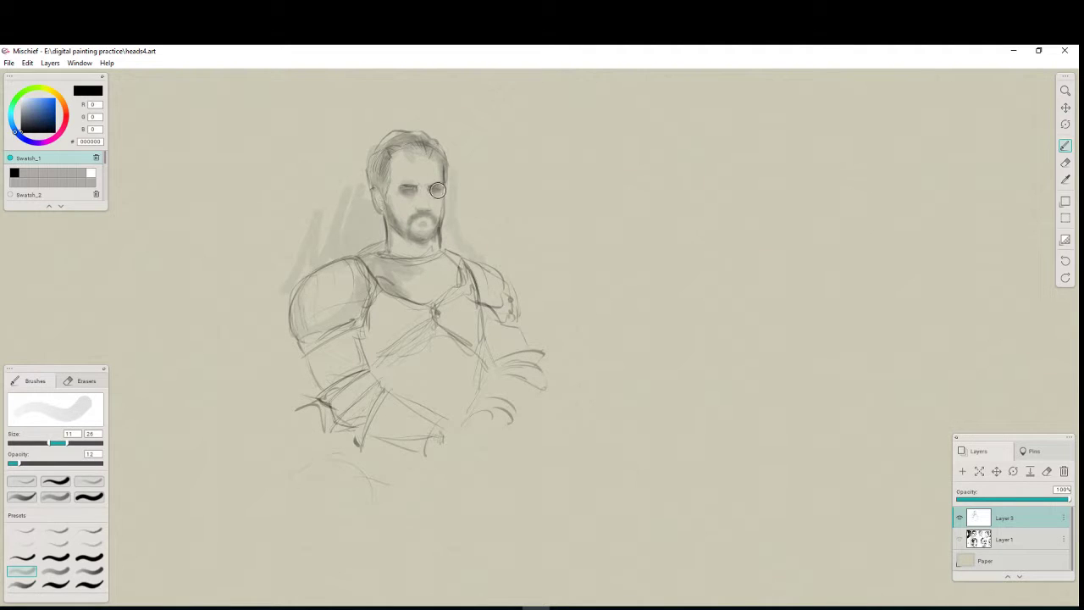
{"action": "mouse_move", "coordinate": [362, 279]}
{"action": "left_mouse_down"}
{"action": "mouse_move", "coordinate": [347, 268]}
{"action": "mouse_move", "coordinate": [309, 295]}
{"action": "mouse_move", "coordinate": [374, 337]}
{"action": "mouse_move", "coordinate": [362, 329]}
{"action": "mouse_move", "coordinate": [366, 339]}
{"action": "mouse_move", "coordinate": [457, 335]}
{"action": "left_mouse_up"}
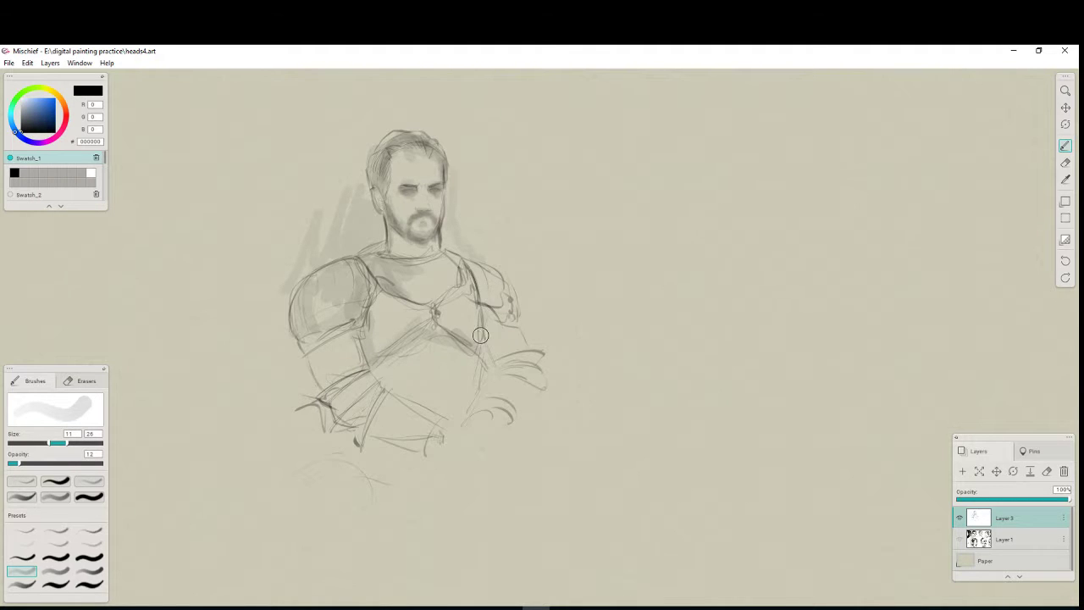
Block in both hands with soft tone, deepen them with a darker brush, and shade the near side of the chest.
{"action": "mouse_move", "coordinate": [463, 437]}
{"action": "left_mouse_down"}
{"action": "mouse_move", "coordinate": [480, 419]}
{"action": "mouse_move", "coordinate": [486, 435]}
{"action": "left_mouse_up"}
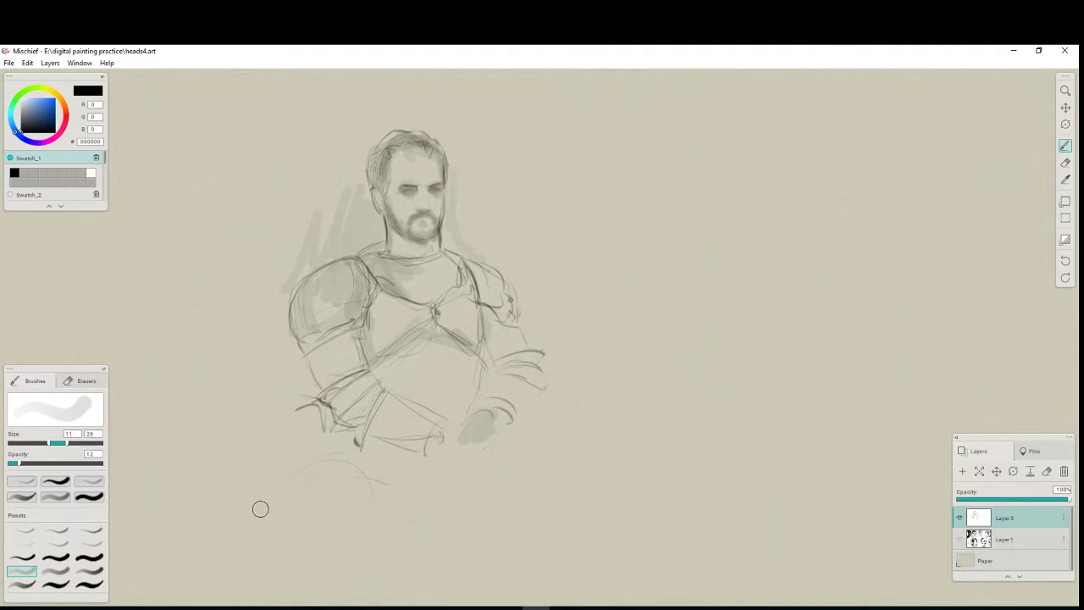
{"action": "left_click_drag", "start_coordinate": [173, 511], "coordinate": [170, 528]}
{"action": "mouse_move", "coordinate": [483, 411]}
{"action": "left_mouse_down"}
{"action": "mouse_move", "coordinate": [471, 435]}
{"action": "mouse_move", "coordinate": [489, 423]}
{"action": "mouse_move", "coordinate": [479, 436]}
{"action": "mouse_move", "coordinate": [438, 442]}
{"action": "mouse_move", "coordinate": [452, 460]}
{"action": "left_mouse_up"}
{"action": "mouse_move", "coordinate": [375, 354]}
{"action": "left_mouse_down"}
{"action": "mouse_move", "coordinate": [362, 327]}
{"action": "mouse_move", "coordinate": [369, 359]}
{"action": "mouse_move", "coordinate": [359, 351]}
{"action": "left_mouse_up"}
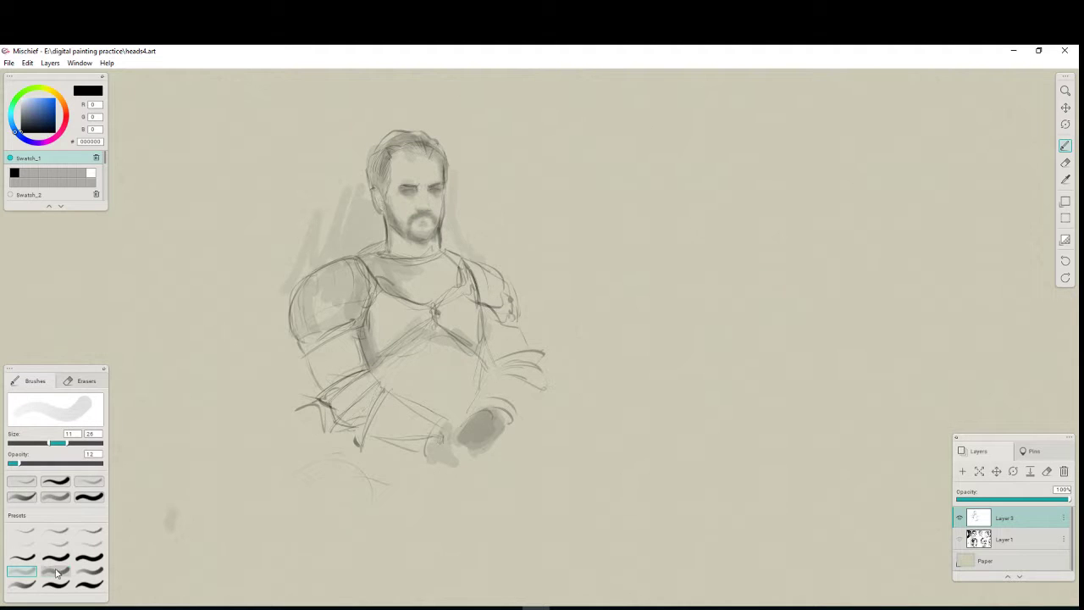
{"action": "left_click", "coordinate": [55, 571]}
{"action": "mouse_move", "coordinate": [478, 421]}
{"action": "left_mouse_down"}
{"action": "mouse_move", "coordinate": [471, 433]}
{"action": "mouse_move", "coordinate": [502, 428]}
{"action": "mouse_move", "coordinate": [493, 441]}
{"action": "mouse_move", "coordinate": [471, 423]}
{"action": "mouse_move", "coordinate": [468, 439]}
{"action": "mouse_move", "coordinate": [435, 443]}
{"action": "mouse_move", "coordinate": [446, 435]}
{"action": "left_mouse_up"}
Darken the armholes, lower chest edges, near shoulder rim and elbow guard with a heavier brush at 74 opacity.
{"action": "left_click", "coordinate": [93, 573]}
{"action": "mouse_move", "coordinate": [492, 323]}
{"action": "left_mouse_down"}
{"action": "mouse_move", "coordinate": [471, 270]}
{"action": "mouse_move", "coordinate": [480, 307]}
{"action": "mouse_move", "coordinate": [468, 294]}
{"action": "mouse_move", "coordinate": [449, 305]}
{"action": "mouse_move", "coordinate": [483, 315]}
{"action": "mouse_move", "coordinate": [481, 344]}
{"action": "left_mouse_up"}
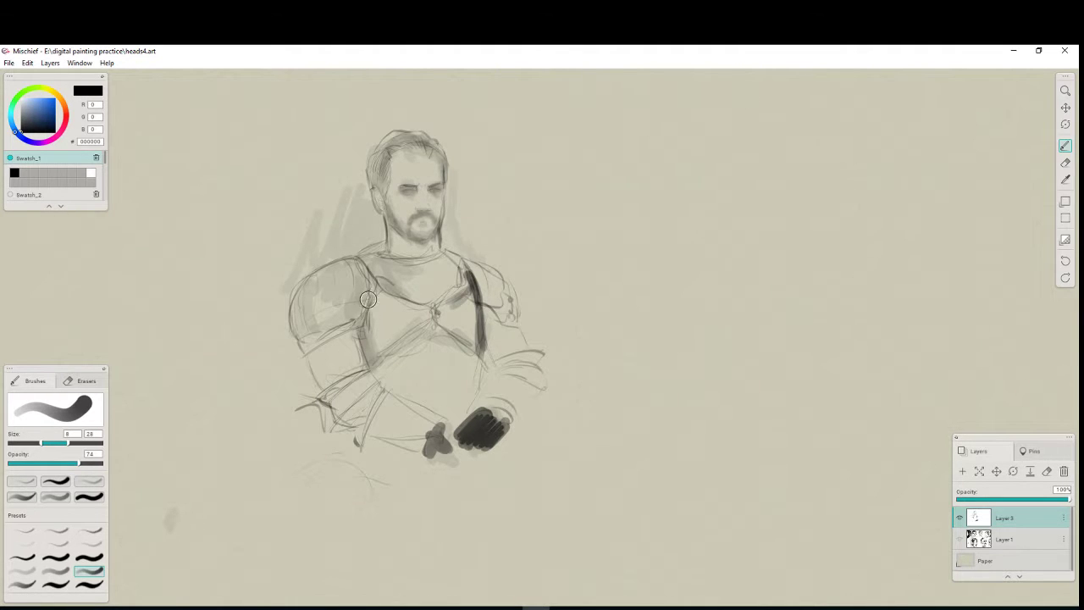
{"action": "mouse_move", "coordinate": [370, 304]}
{"action": "left_mouse_down"}
{"action": "mouse_move", "coordinate": [374, 352]}
{"action": "mouse_move", "coordinate": [419, 318]}
{"action": "mouse_move", "coordinate": [466, 347]}
{"action": "left_mouse_up"}
{"action": "mouse_move", "coordinate": [375, 269]}
{"action": "left_mouse_down"}
{"action": "mouse_move", "coordinate": [367, 312]}
{"action": "mouse_move", "coordinate": [356, 260]}
{"action": "mouse_move", "coordinate": [320, 271]}
{"action": "mouse_move", "coordinate": [295, 339]}
{"action": "mouse_move", "coordinate": [323, 343]}
{"action": "left_mouse_up"}
{"action": "left_click_drag", "start_coordinate": [351, 374], "coordinate": [314, 361]}
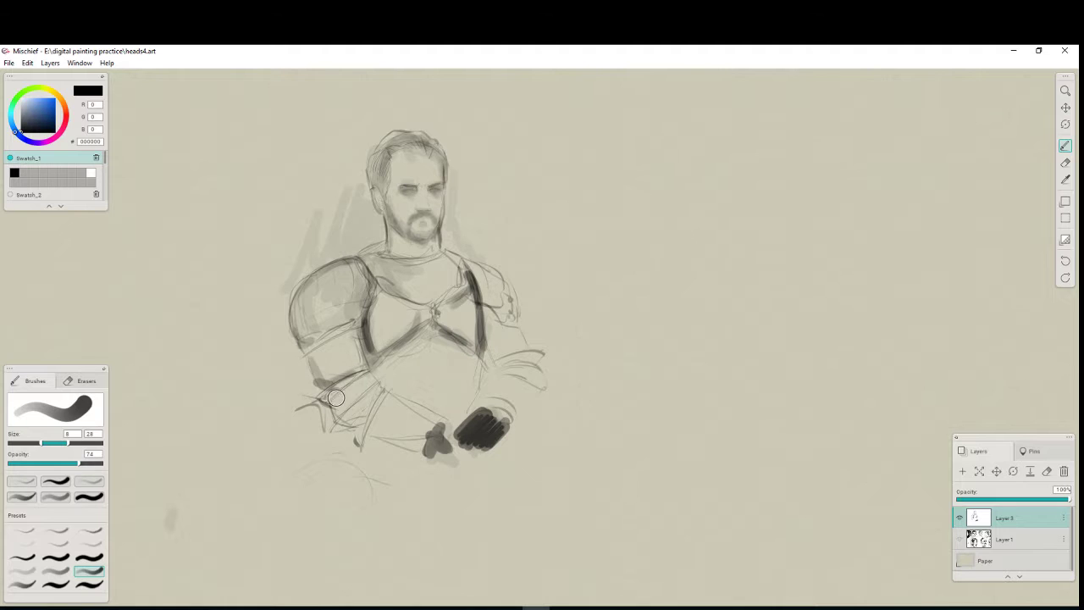
{"action": "mouse_move", "coordinate": [322, 402]}
{"action": "left_mouse_down"}
{"action": "mouse_move", "coordinate": [335, 392]}
{"action": "mouse_move", "coordinate": [326, 397]}
{"action": "left_mouse_up"}
Shade the elbow guard, forearm underside, far upper arm, chest and near shoulder using the soft brush at 27 opacity.
{"action": "left_click", "coordinate": [25, 573]}
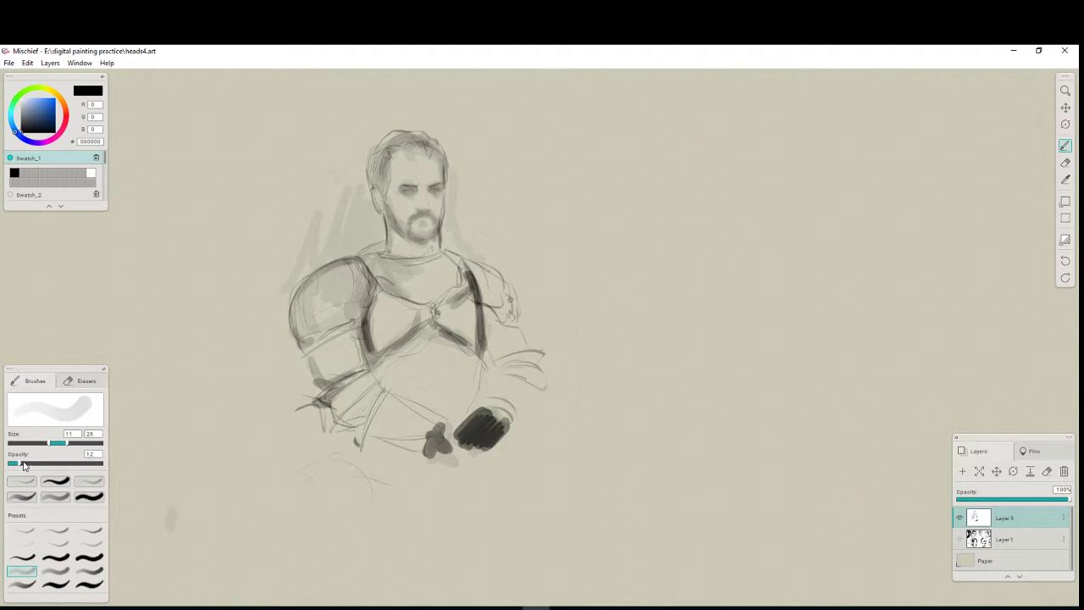
{"action": "left_click_drag", "start_coordinate": [19, 463], "coordinate": [32, 463]}
{"action": "mouse_move", "coordinate": [322, 402]}
{"action": "left_mouse_down"}
{"action": "mouse_move", "coordinate": [358, 375]}
{"action": "mouse_move", "coordinate": [328, 407]}
{"action": "mouse_move", "coordinate": [330, 426]}
{"action": "mouse_move", "coordinate": [370, 405]}
{"action": "mouse_move", "coordinate": [362, 433]}
{"action": "mouse_move", "coordinate": [427, 447]}
{"action": "left_mouse_up"}
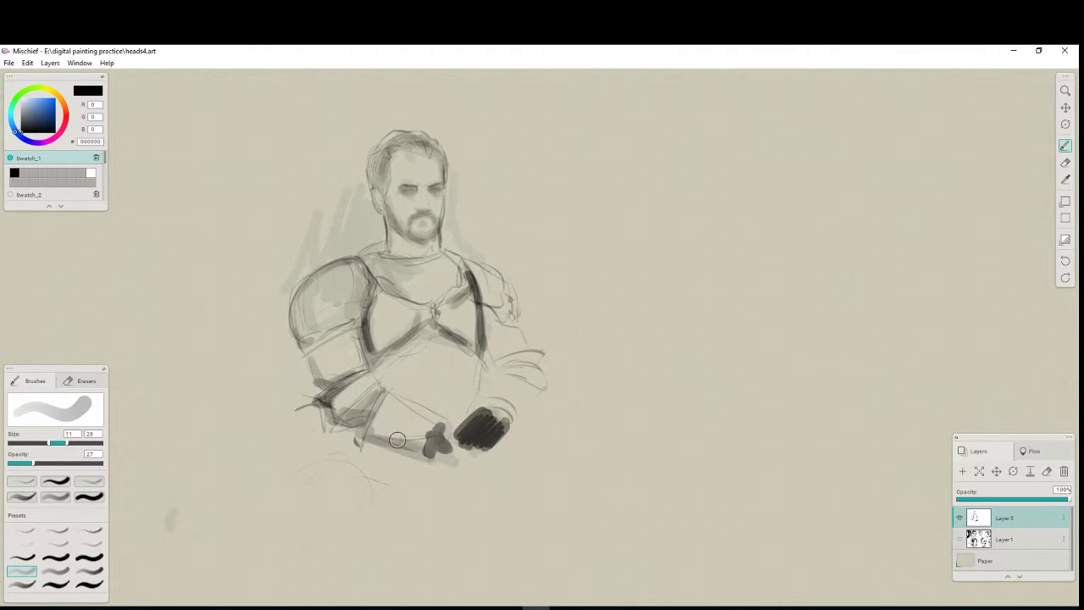
{"action": "mouse_move", "coordinate": [493, 332]}
{"action": "left_mouse_down"}
{"action": "mouse_move", "coordinate": [505, 359]}
{"action": "mouse_move", "coordinate": [491, 315]}
{"action": "mouse_move", "coordinate": [512, 371]}
{"action": "mouse_move", "coordinate": [493, 357]}
{"action": "left_mouse_up"}
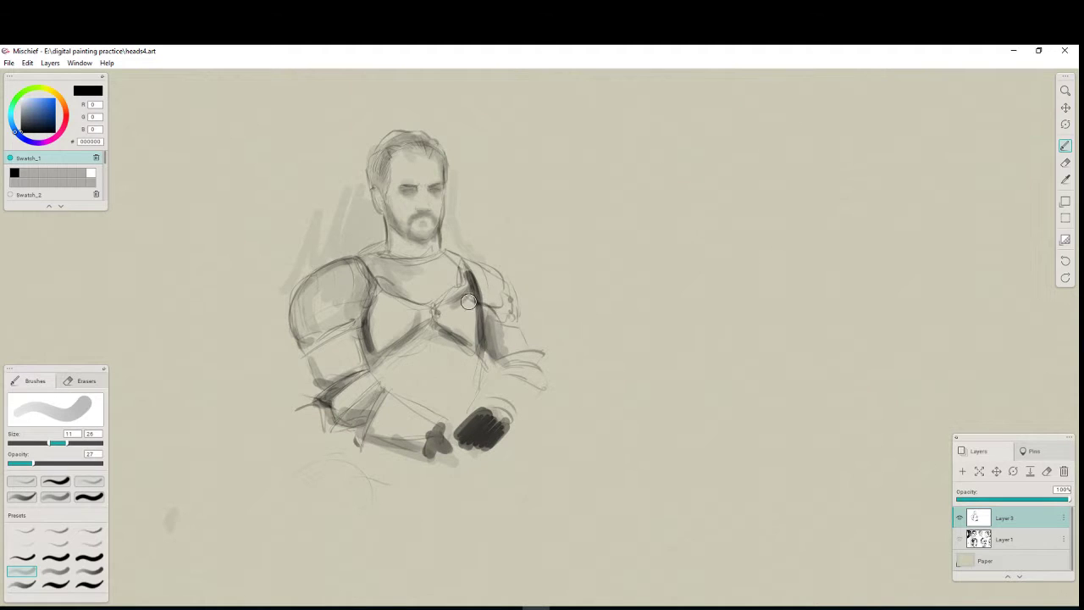
{"action": "mouse_move", "coordinate": [396, 329]}
{"action": "left_mouse_down"}
{"action": "mouse_move", "coordinate": [425, 314]}
{"action": "mouse_move", "coordinate": [392, 327]}
{"action": "mouse_move", "coordinate": [405, 306]}
{"action": "mouse_move", "coordinate": [380, 313]}
{"action": "mouse_move", "coordinate": [445, 310]}
{"action": "mouse_move", "coordinate": [428, 286]}
{"action": "mouse_move", "coordinate": [444, 262]}
{"action": "mouse_move", "coordinate": [405, 271]}
{"action": "mouse_move", "coordinate": [412, 298]}
{"action": "left_mouse_up"}
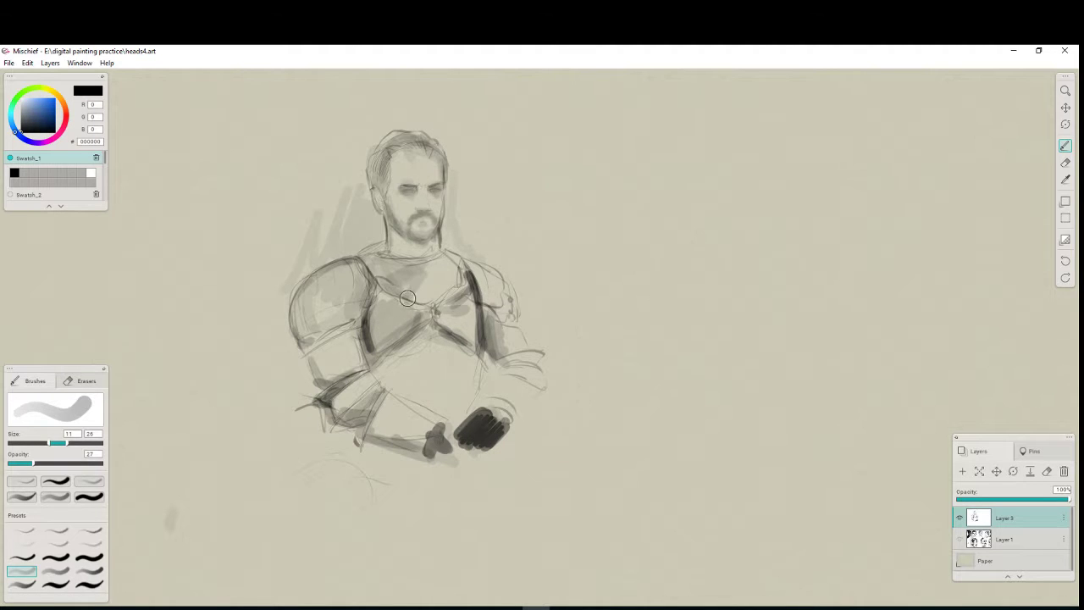
{"action": "mouse_move", "coordinate": [359, 276]}
{"action": "left_mouse_down"}
{"action": "mouse_move", "coordinate": [356, 264]}
{"action": "mouse_move", "coordinate": [322, 288]}
{"action": "mouse_move", "coordinate": [301, 340]}
{"action": "mouse_move", "coordinate": [335, 351]}
{"action": "mouse_move", "coordinate": [350, 371]}
{"action": "mouse_move", "coordinate": [365, 360]}
{"action": "left_mouse_up"}
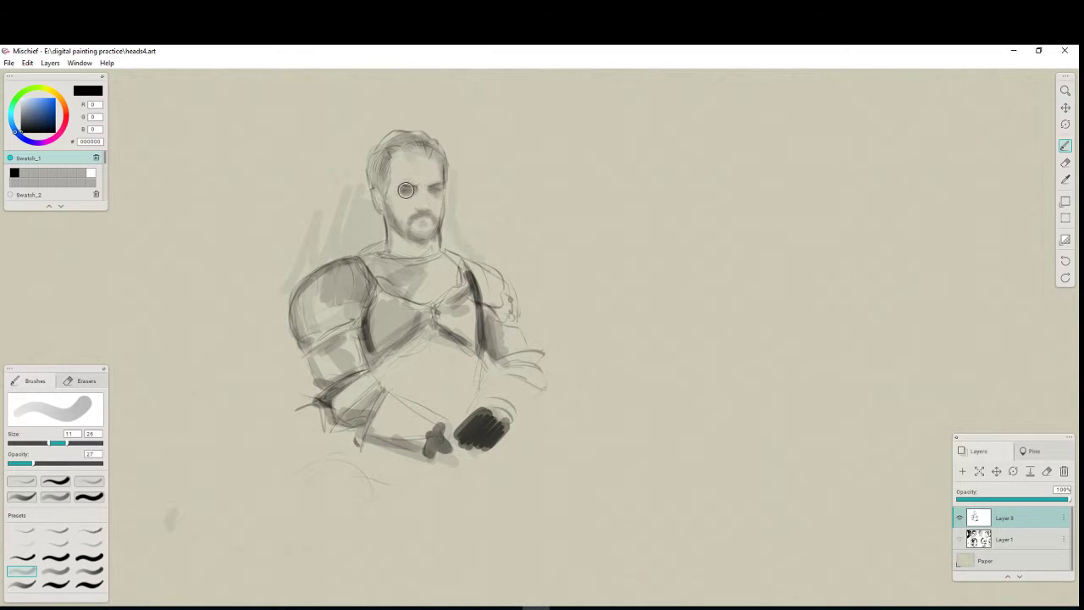
Add soft tone to the eye sockets, the hair at the temple and crown, and the beard.
{"action": "mouse_move", "coordinate": [390, 149]}
{"action": "left_mouse_down"}
{"action": "mouse_move", "coordinate": [382, 177]}
{"action": "mouse_move", "coordinate": [391, 187]}
{"action": "left_mouse_up"}
{"action": "key", "text": "ctrl+="}
{"action": "key", "text": "space"}
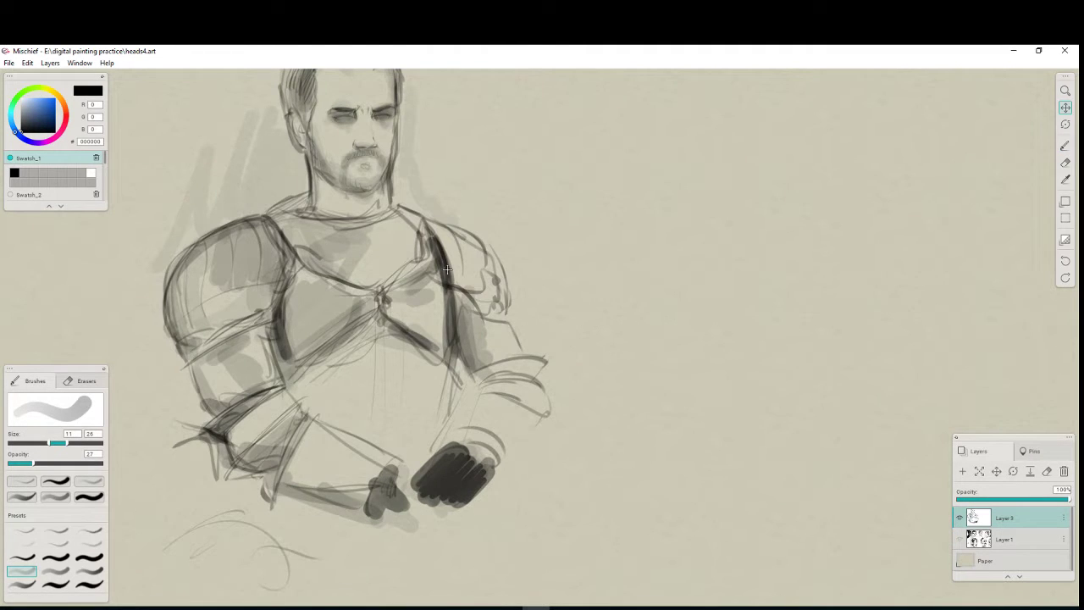
{"action": "left_click_drag", "start_coordinate": [461, 244], "coordinate": [506, 393]}
{"action": "mouse_move", "coordinate": [396, 200]}
{"action": "left_mouse_down"}
{"action": "mouse_move", "coordinate": [332, 223]}
{"action": "mouse_move", "coordinate": [353, 246]}
{"action": "mouse_move", "coordinate": [341, 243]}
{"action": "mouse_move", "coordinate": [337, 270]}
{"action": "left_mouse_up"}
{"action": "mouse_move", "coordinate": [414, 315]}
{"action": "left_mouse_down"}
{"action": "mouse_move", "coordinate": [391, 332]}
{"action": "mouse_move", "coordinate": [415, 339]}
{"action": "mouse_move", "coordinate": [430, 320]}
{"action": "mouse_move", "coordinate": [418, 302]}
{"action": "left_mouse_up"}
{"action": "mouse_move", "coordinate": [419, 263]}
{"action": "left_mouse_down"}
{"action": "mouse_move", "coordinate": [401, 242]}
{"action": "mouse_move", "coordinate": [395, 271]}
{"action": "left_mouse_up"}
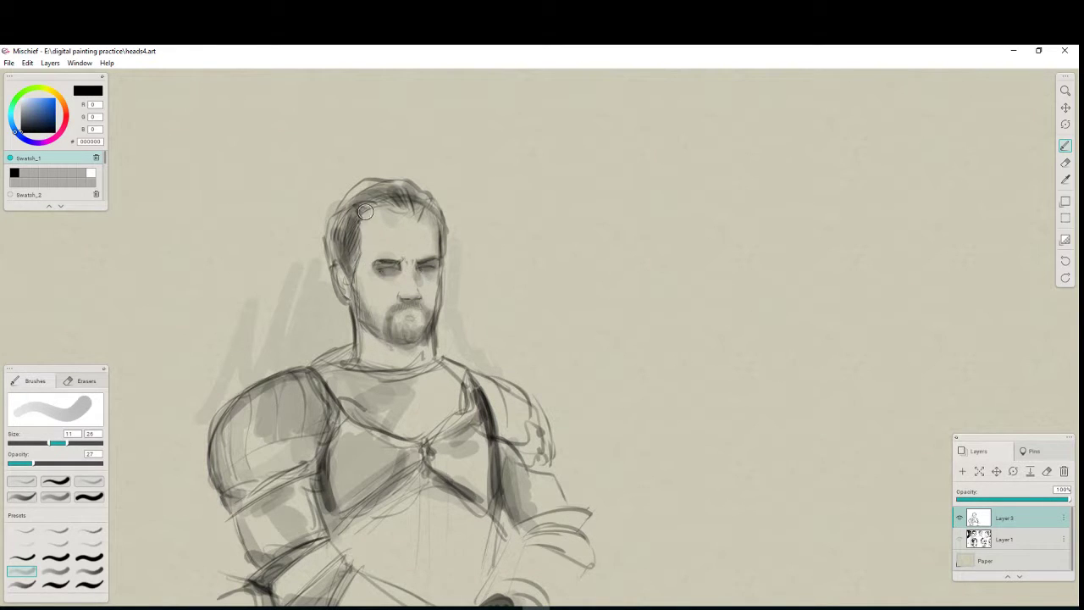
Clean up the face tones with the eraser, and define the moustache, beard edge and jawline with a fine dark brush.
{"action": "key", "text": "e"}
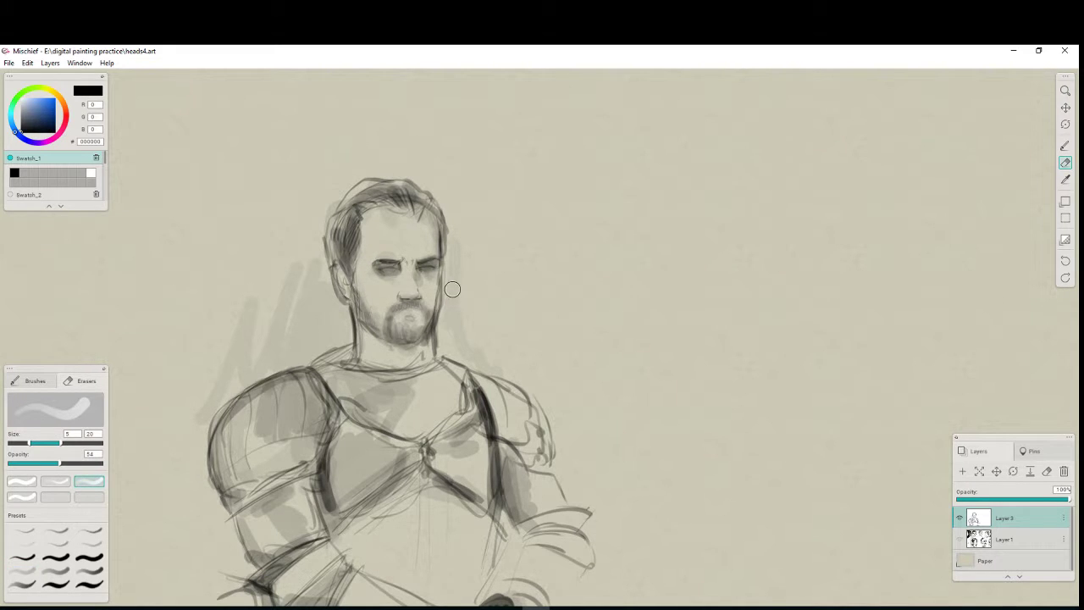
{"action": "key", "text": "b"}
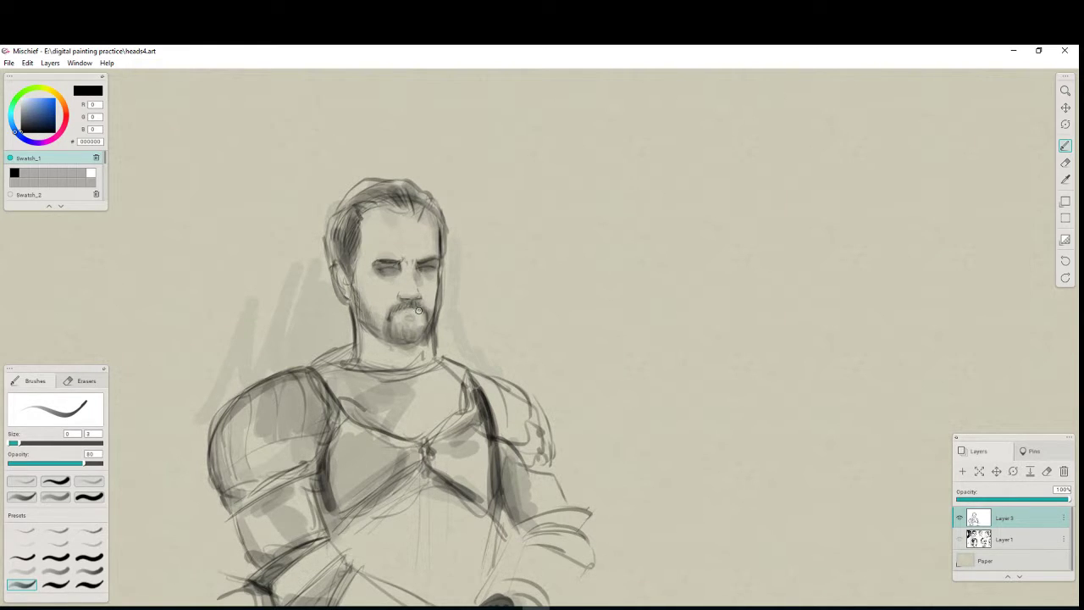
{"action": "left_click_drag", "start_coordinate": [390, 322], "coordinate": [394, 335]}
{"action": "mouse_move", "coordinate": [349, 274]}
{"action": "left_mouse_down"}
{"action": "mouse_move", "coordinate": [371, 332]}
{"action": "mouse_move", "coordinate": [423, 353]}
{"action": "mouse_move", "coordinate": [370, 331]}
{"action": "mouse_move", "coordinate": [385, 345]}
{"action": "mouse_move", "coordinate": [422, 339]}
{"action": "left_mouse_up"}
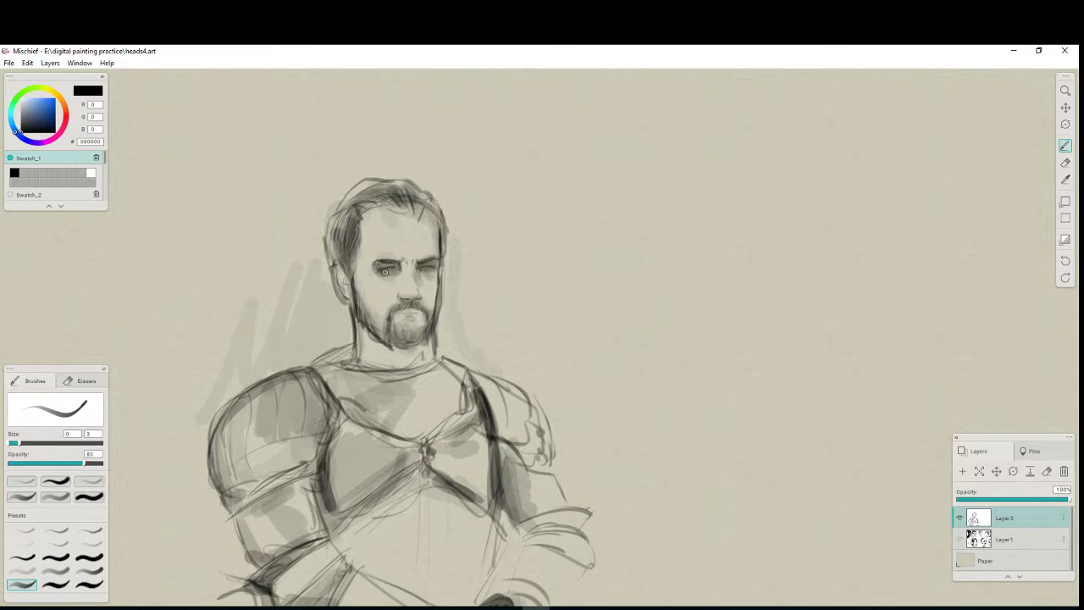
Sharpen the brows and eyes, add dark hair strands from temple to crown, and clean up the far side of the face.
{"action": "left_click_drag", "start_coordinate": [384, 269], "coordinate": [413, 267]}
{"action": "mouse_move", "coordinate": [352, 230]}
{"action": "left_mouse_down"}
{"action": "mouse_move", "coordinate": [342, 262]}
{"action": "mouse_move", "coordinate": [333, 238]}
{"action": "mouse_move", "coordinate": [340, 259]}
{"action": "mouse_move", "coordinate": [344, 244]}
{"action": "mouse_move", "coordinate": [330, 233]}
{"action": "mouse_move", "coordinate": [342, 209]}
{"action": "mouse_move", "coordinate": [341, 219]}
{"action": "mouse_move", "coordinate": [391, 203]}
{"action": "mouse_move", "coordinate": [370, 185]}
{"action": "mouse_move", "coordinate": [402, 194]}
{"action": "mouse_move", "coordinate": [417, 182]}
{"action": "mouse_move", "coordinate": [355, 185]}
{"action": "left_mouse_up"}
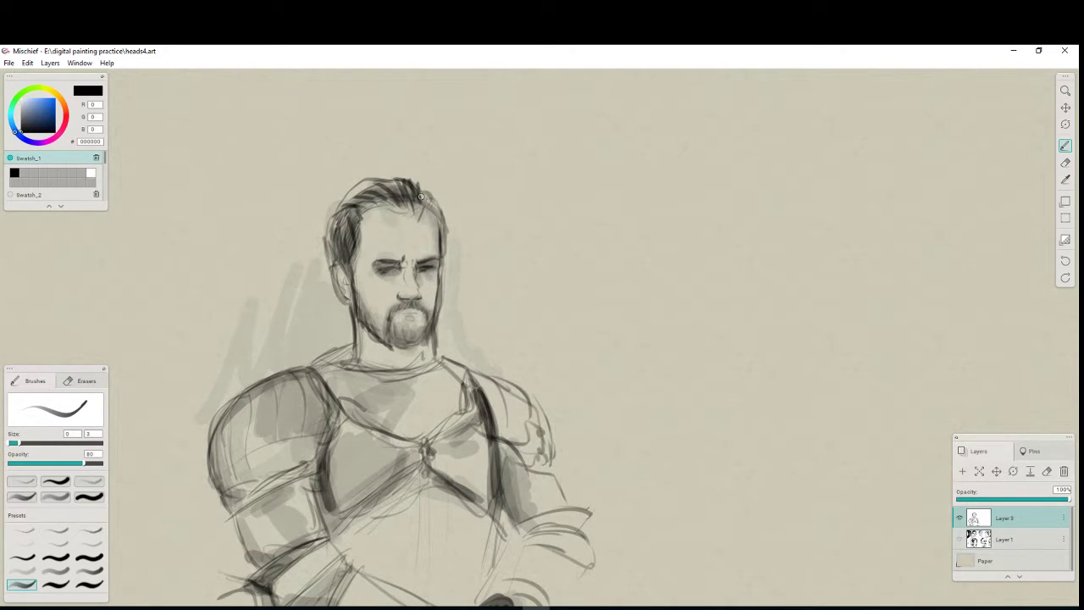
{"action": "mouse_move", "coordinate": [421, 196]}
{"action": "left_mouse_down"}
{"action": "mouse_move", "coordinate": [446, 222]}
{"action": "mouse_move", "coordinate": [439, 218]}
{"action": "mouse_move", "coordinate": [441, 232]}
{"action": "mouse_move", "coordinate": [433, 203]}
{"action": "mouse_move", "coordinate": [443, 312]}
{"action": "left_mouse_up"}
{"action": "key", "text": "e"}
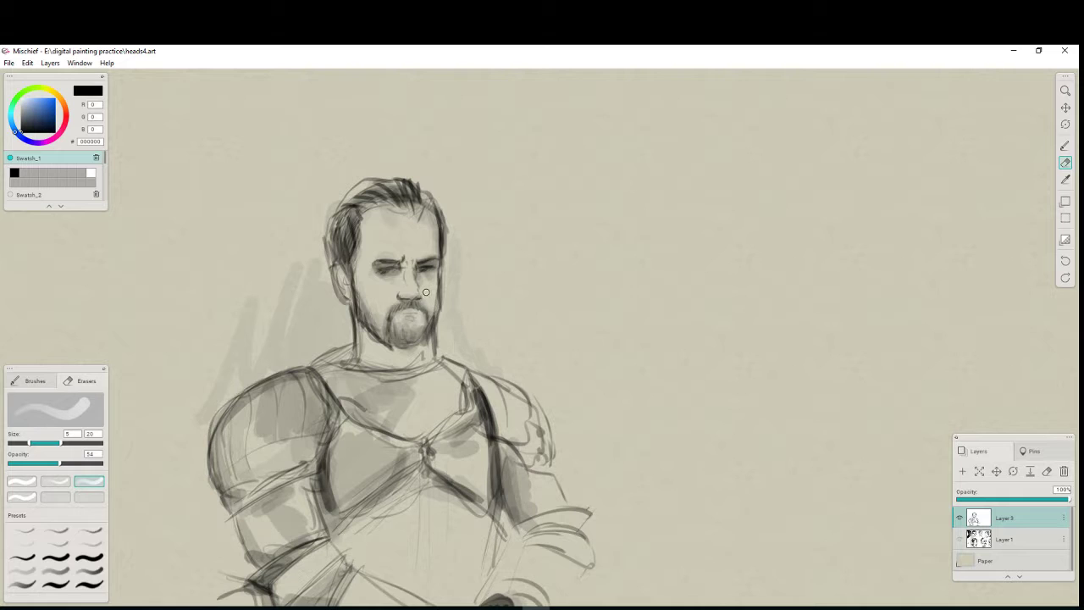
{"action": "key", "text": "b"}
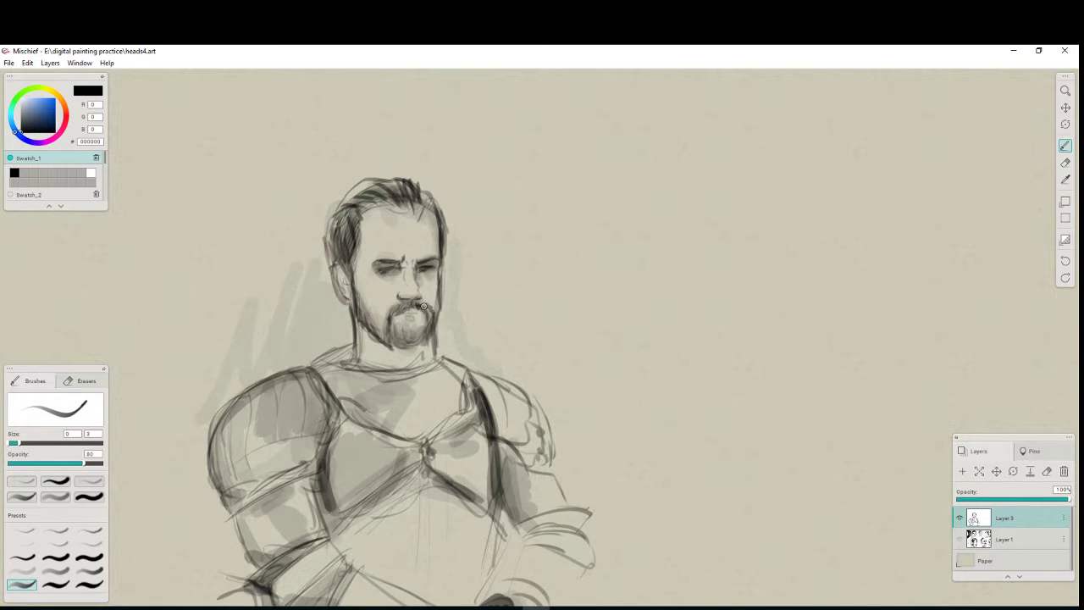
Refine the moustache, chin beard, near eye and sideburn with fine strokes and light erasing, and redraw the hair's back edge and ear.
{"action": "mouse_move", "coordinate": [423, 306]}
{"action": "left_mouse_down"}
{"action": "mouse_move", "coordinate": [389, 333]}
{"action": "mouse_move", "coordinate": [398, 323]}
{"action": "mouse_move", "coordinate": [398, 337]}
{"action": "mouse_move", "coordinate": [418, 335]}
{"action": "mouse_move", "coordinate": [438, 354]}
{"action": "left_mouse_up"}
{"action": "key", "text": "e"}
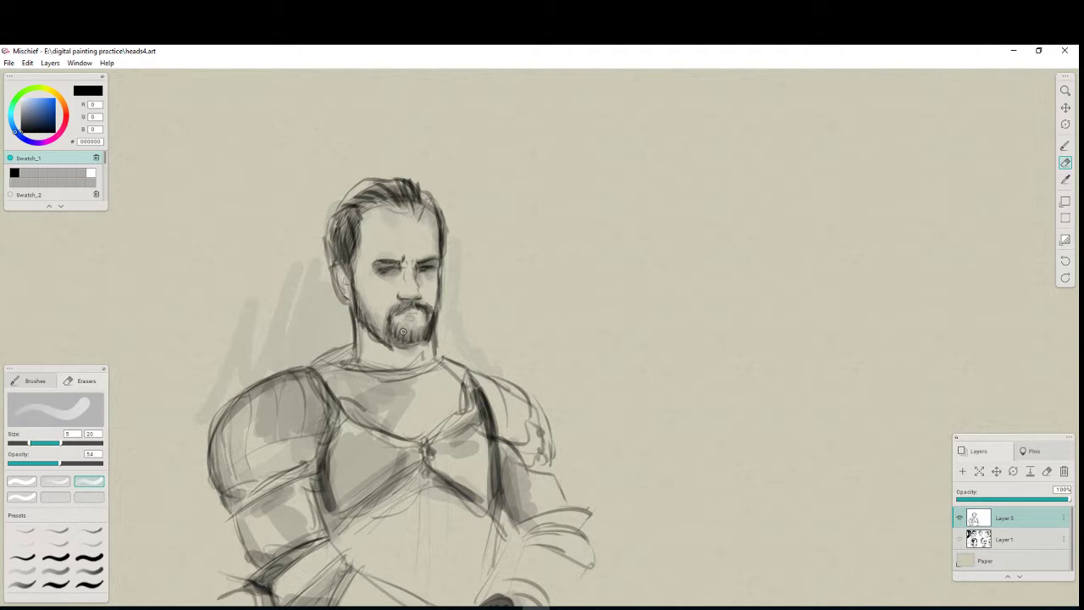
{"action": "key", "text": "b"}
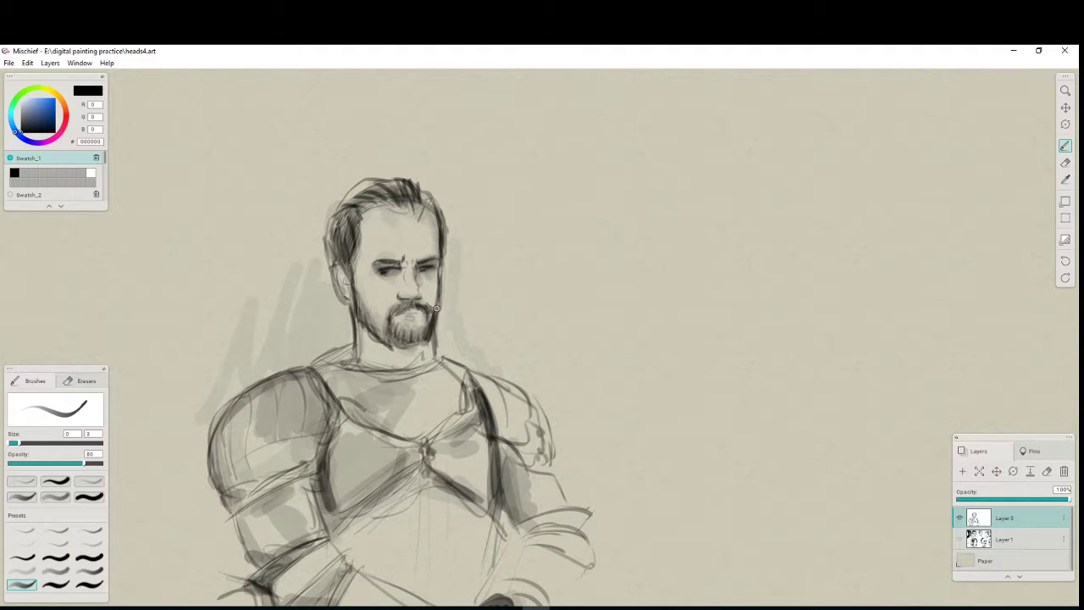
{"action": "left_click_drag", "start_coordinate": [355, 253], "coordinate": [358, 284]}
{"action": "key", "text": "e"}
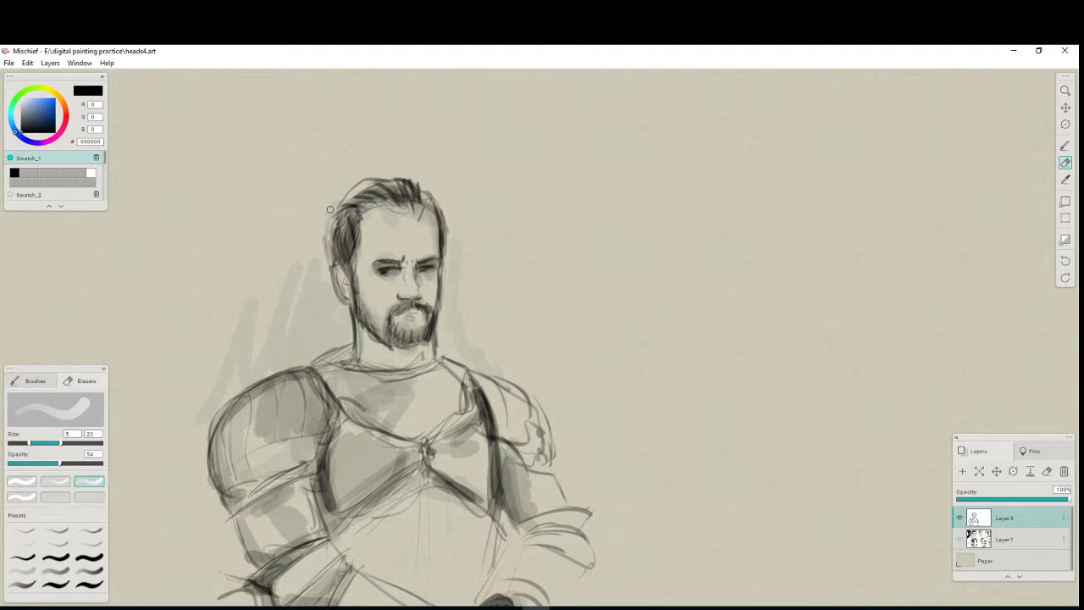
{"action": "key", "text": "b"}
{"action": "mouse_move", "coordinate": [344, 207]}
{"action": "left_mouse_down"}
{"action": "mouse_move", "coordinate": [331, 275]}
{"action": "mouse_move", "coordinate": [353, 309]}
{"action": "left_mouse_up"}
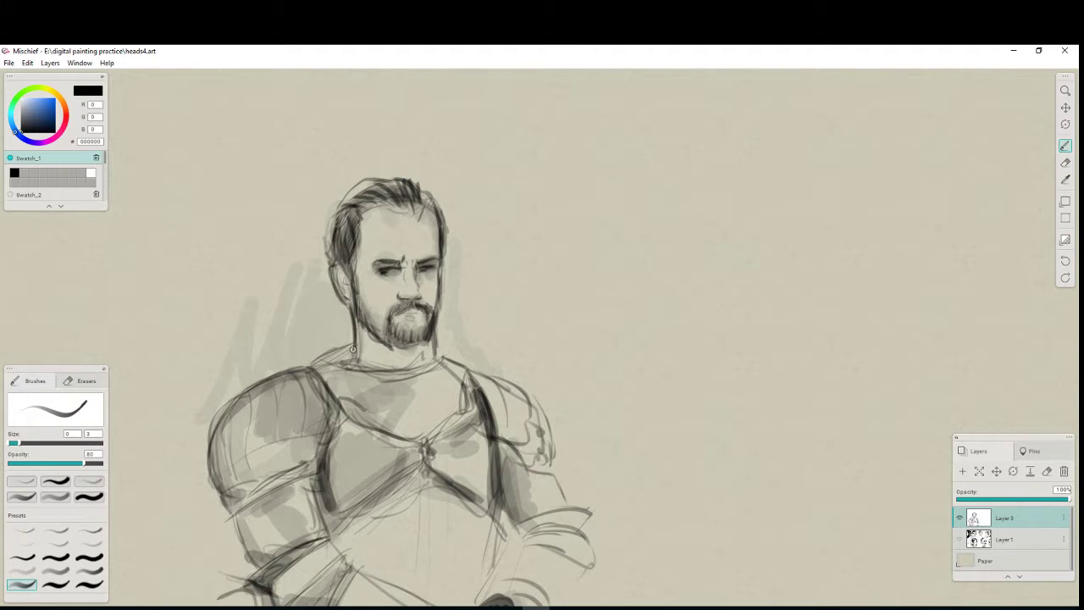
Redraw the neck and collar, and trace the chest neckline and near shoulder plate's outer edge with bold lines.
{"action": "mouse_move", "coordinate": [354, 349]}
{"action": "left_mouse_down"}
{"action": "mouse_move", "coordinate": [347, 377]}
{"action": "mouse_move", "coordinate": [335, 363]}
{"action": "left_mouse_up"}
{"action": "left_click_drag", "start_coordinate": [434, 332], "coordinate": [436, 371]}
{"action": "mouse_move", "coordinate": [365, 377]}
{"action": "left_mouse_down"}
{"action": "mouse_move", "coordinate": [437, 366]}
{"action": "mouse_move", "coordinate": [481, 380]}
{"action": "mouse_move", "coordinate": [416, 452]}
{"action": "left_mouse_up"}
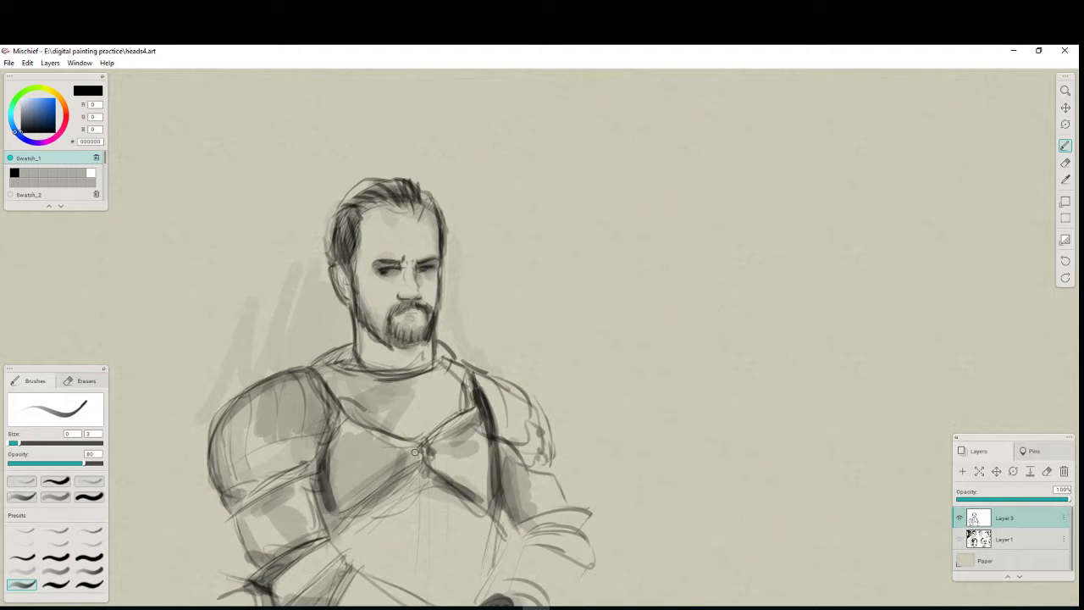
{"action": "mouse_move", "coordinate": [471, 408]}
{"action": "left_mouse_down"}
{"action": "mouse_move", "coordinate": [409, 465]}
{"action": "mouse_move", "coordinate": [421, 445]}
{"action": "mouse_move", "coordinate": [326, 394]}
{"action": "mouse_move", "coordinate": [340, 422]}
{"action": "mouse_move", "coordinate": [320, 390]}
{"action": "mouse_move", "coordinate": [343, 415]}
{"action": "mouse_move", "coordinate": [326, 467]}
{"action": "mouse_move", "coordinate": [324, 449]}
{"action": "mouse_move", "coordinate": [319, 474]}
{"action": "mouse_move", "coordinate": [231, 514]}
{"action": "left_mouse_up"}
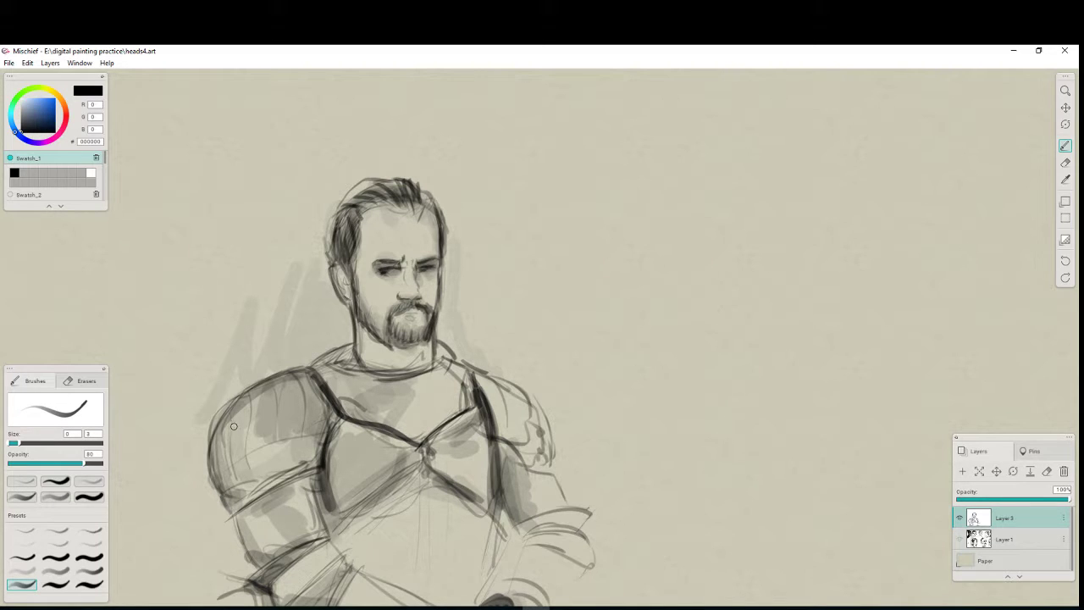
{"action": "mouse_move", "coordinate": [213, 424]}
{"action": "left_mouse_down"}
{"action": "mouse_move", "coordinate": [214, 479]}
{"action": "mouse_move", "coordinate": [231, 515]}
{"action": "left_mouse_up"}
{"action": "key", "text": "ctrl+minus"}
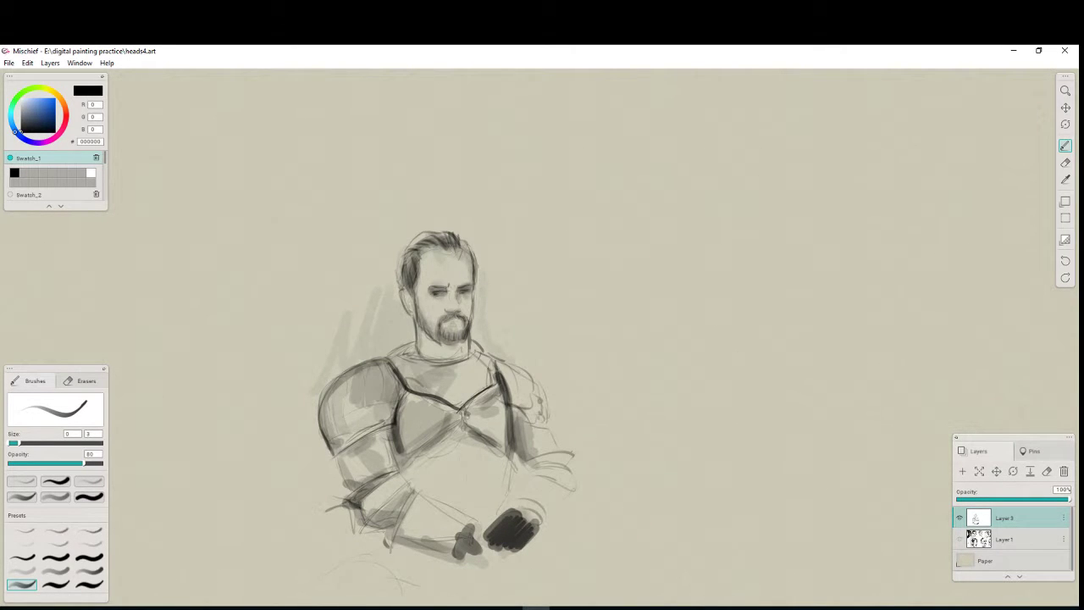
Darken the near upper arm's outline, its top and bottom bands, and the adjoining side edge of the chest.
{"action": "key", "text": "plus"}
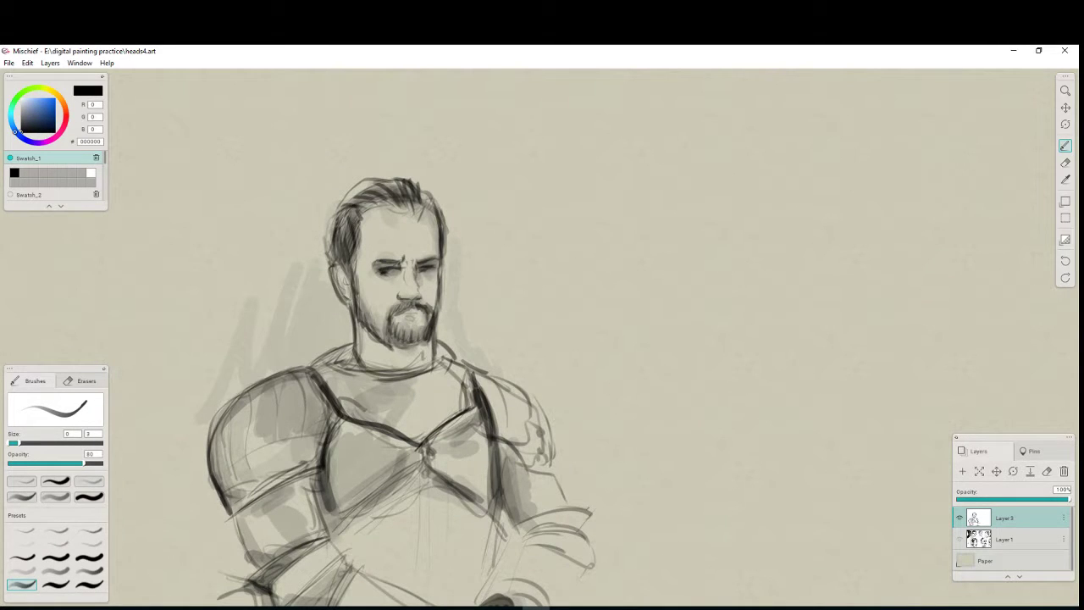
{"action": "key", "text": "space"}
{"action": "mouse_move", "coordinate": [597, 375]}
{"action": "left_mouse_down"}
{"action": "mouse_move", "coordinate": [619, 404]}
{"action": "mouse_move", "coordinate": [597, 374]}
{"action": "mouse_move", "coordinate": [633, 319]}
{"action": "left_mouse_up"}
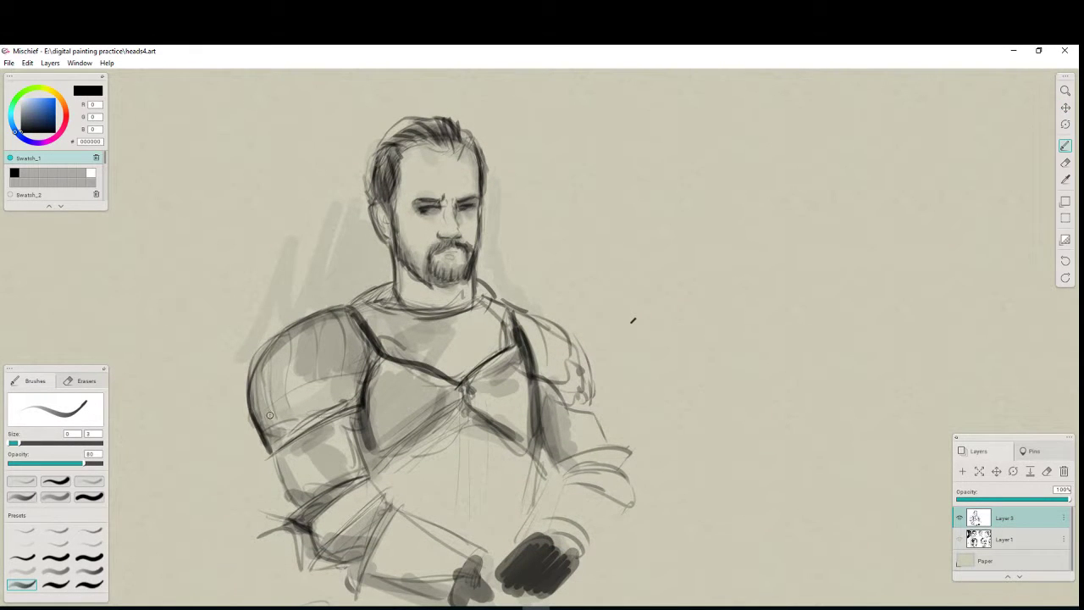
{"action": "left_click_drag", "start_coordinate": [268, 451], "coordinate": [297, 510]}
{"action": "mouse_move", "coordinate": [278, 470]}
{"action": "left_mouse_down"}
{"action": "mouse_move", "coordinate": [325, 461]}
{"action": "mouse_move", "coordinate": [305, 516]}
{"action": "mouse_move", "coordinate": [319, 496]}
{"action": "mouse_move", "coordinate": [371, 472]}
{"action": "left_mouse_up"}
{"action": "mouse_move", "coordinate": [362, 415]}
{"action": "left_mouse_down"}
{"action": "mouse_move", "coordinate": [381, 469]}
{"action": "mouse_move", "coordinate": [368, 437]}
{"action": "left_mouse_up"}
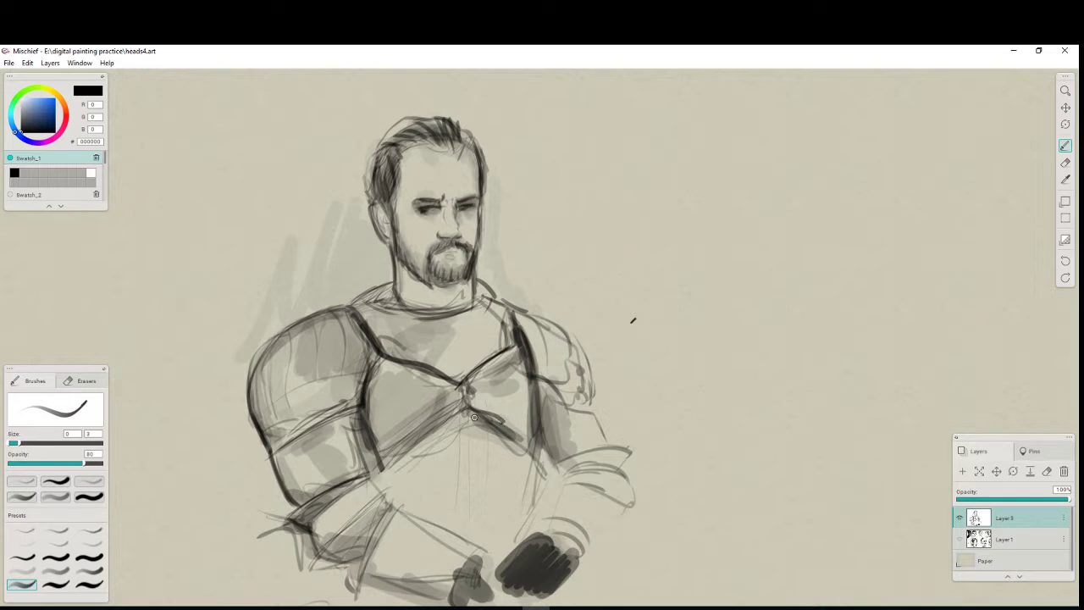
Draw the vertical centre line down the torso, and reinforce the far waist edge and the far elbow guard's bands.
{"action": "mouse_move", "coordinate": [468, 431]}
{"action": "left_mouse_down"}
{"action": "mouse_move", "coordinate": [468, 484]}
{"action": "mouse_move", "coordinate": [463, 449]}
{"action": "mouse_move", "coordinate": [458, 458]}
{"action": "mouse_move", "coordinate": [470, 498]}
{"action": "left_mouse_up"}
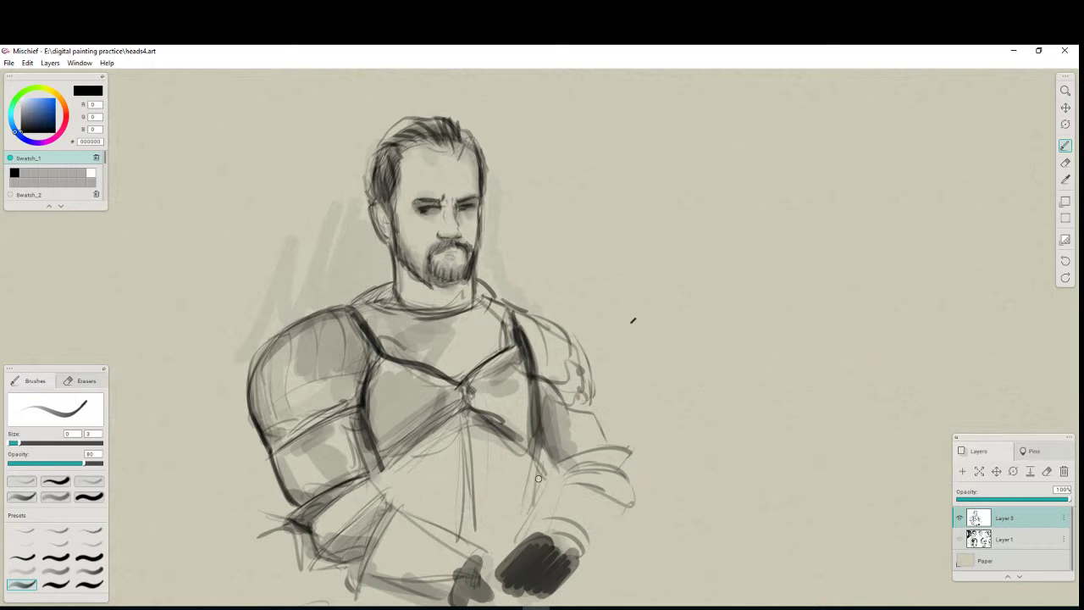
{"action": "mouse_move", "coordinate": [527, 451]}
{"action": "left_mouse_down"}
{"action": "mouse_move", "coordinate": [547, 479]}
{"action": "mouse_move", "coordinate": [626, 453]}
{"action": "left_mouse_up"}
{"action": "mouse_move", "coordinate": [563, 460]}
{"action": "left_mouse_down"}
{"action": "mouse_move", "coordinate": [623, 457]}
{"action": "mouse_move", "coordinate": [612, 451]}
{"action": "mouse_move", "coordinate": [656, 454]}
{"action": "mouse_move", "coordinate": [645, 484]}
{"action": "left_mouse_up"}
{"action": "left_click_drag", "start_coordinate": [642, 496], "coordinate": [638, 515]}
{"action": "left_click_drag", "start_coordinate": [578, 486], "coordinate": [630, 507]}
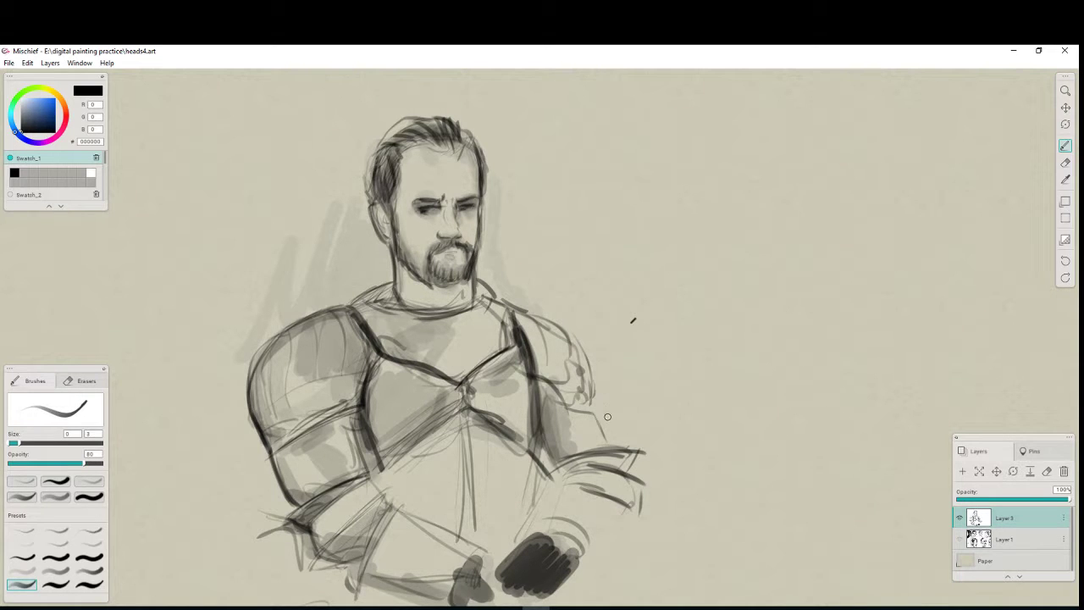
Trace the far shoulder plate's outer curve and inner folds and the far upper arm's bands and outer edge with bold lines.
{"action": "left_click_drag", "start_coordinate": [598, 404], "coordinate": [616, 439]}
{"action": "left_click_drag", "start_coordinate": [550, 405], "coordinate": [601, 411]}
{"action": "left_click_drag", "start_coordinate": [530, 322], "coordinate": [539, 377]}
{"action": "mouse_move", "coordinate": [539, 381]}
{"action": "left_mouse_down"}
{"action": "mouse_move", "coordinate": [584, 403]}
{"action": "mouse_move", "coordinate": [601, 368]}
{"action": "mouse_move", "coordinate": [569, 324]}
{"action": "left_mouse_up"}
{"action": "left_click_drag", "start_coordinate": [513, 312], "coordinate": [564, 330]}
{"action": "left_click_drag", "start_coordinate": [596, 375], "coordinate": [625, 452]}
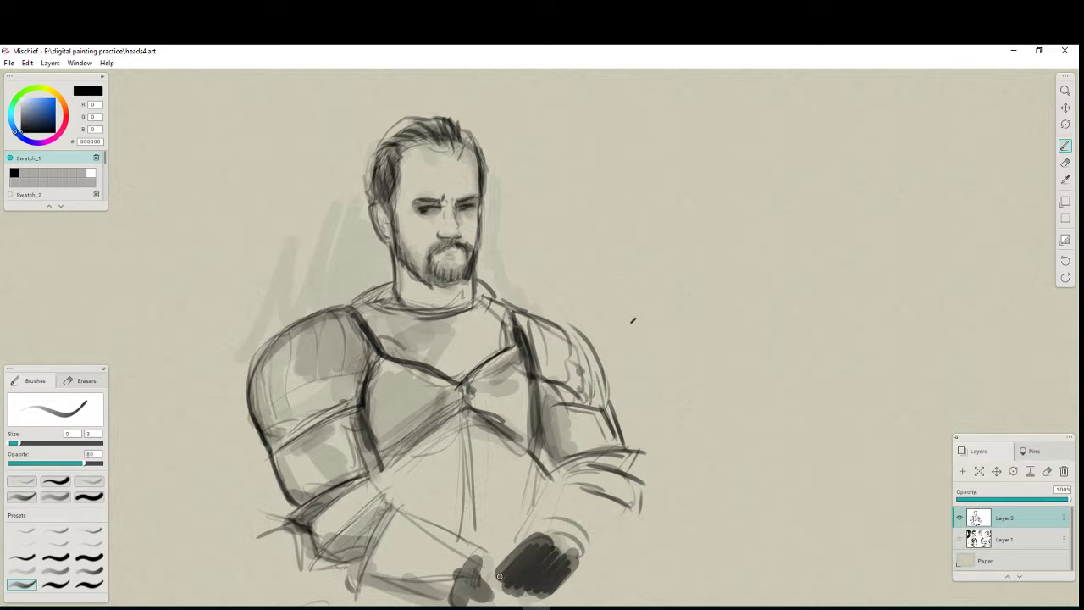
Partly erase the dark shading in both eyes and clean up the area beside the far side of the head.
{"action": "key", "text": "e"}
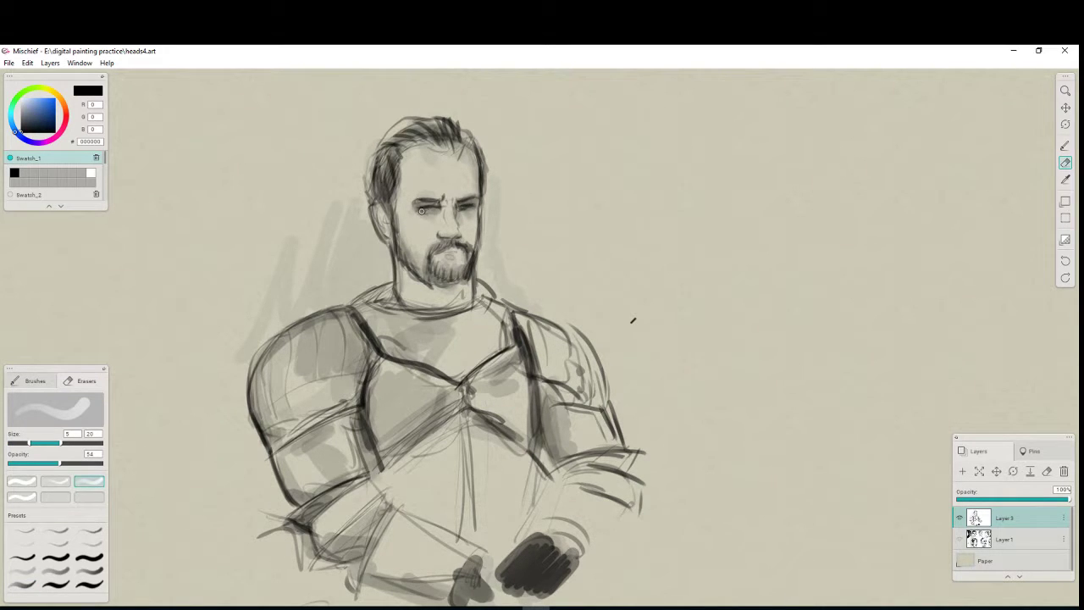
{"action": "left_click_drag", "start_coordinate": [421, 211], "coordinate": [462, 212]}
{"action": "mouse_move", "coordinate": [434, 212]}
{"action": "left_mouse_down"}
{"action": "mouse_move", "coordinate": [418, 208]}
{"action": "mouse_move", "coordinate": [466, 213]}
{"action": "mouse_move", "coordinate": [418, 207]}
{"action": "mouse_move", "coordinate": [464, 205]}
{"action": "left_mouse_up"}
{"action": "left_click_drag", "start_coordinate": [487, 149], "coordinate": [494, 258]}
Reinforce the hairline across the forehead, the far edge of the face, the cheek beside the beard and the jawline with thin strokes.
{"action": "key", "text": "b"}
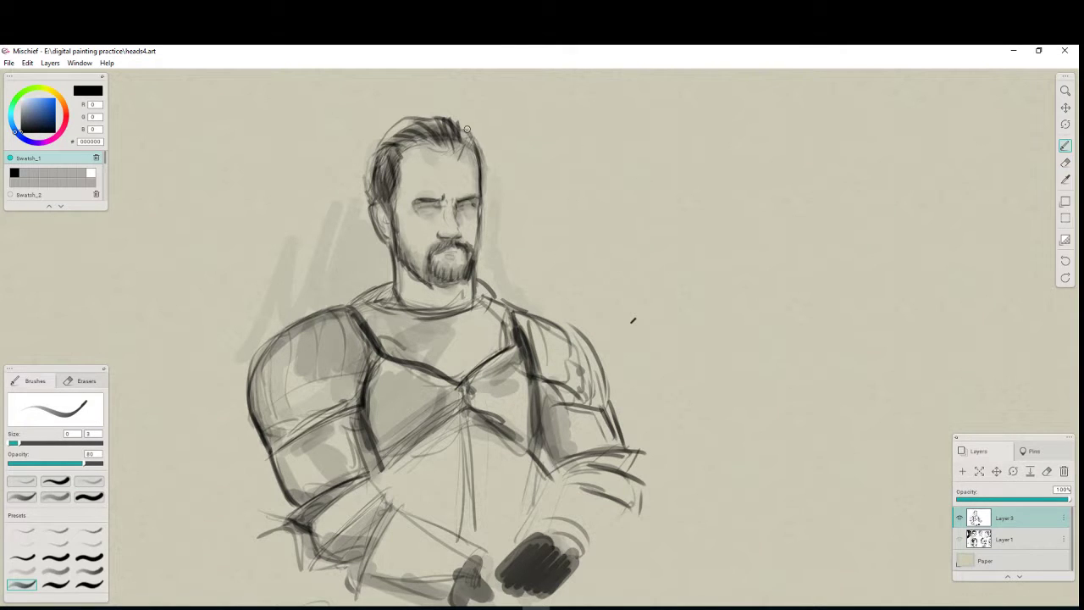
{"action": "mouse_move", "coordinate": [449, 152]}
{"action": "left_mouse_down"}
{"action": "mouse_move", "coordinate": [456, 146]}
{"action": "mouse_move", "coordinate": [429, 151]}
{"action": "mouse_move", "coordinate": [447, 149]}
{"action": "mouse_move", "coordinate": [398, 193]}
{"action": "left_mouse_up"}
{"action": "left_click_drag", "start_coordinate": [473, 143], "coordinate": [485, 198]}
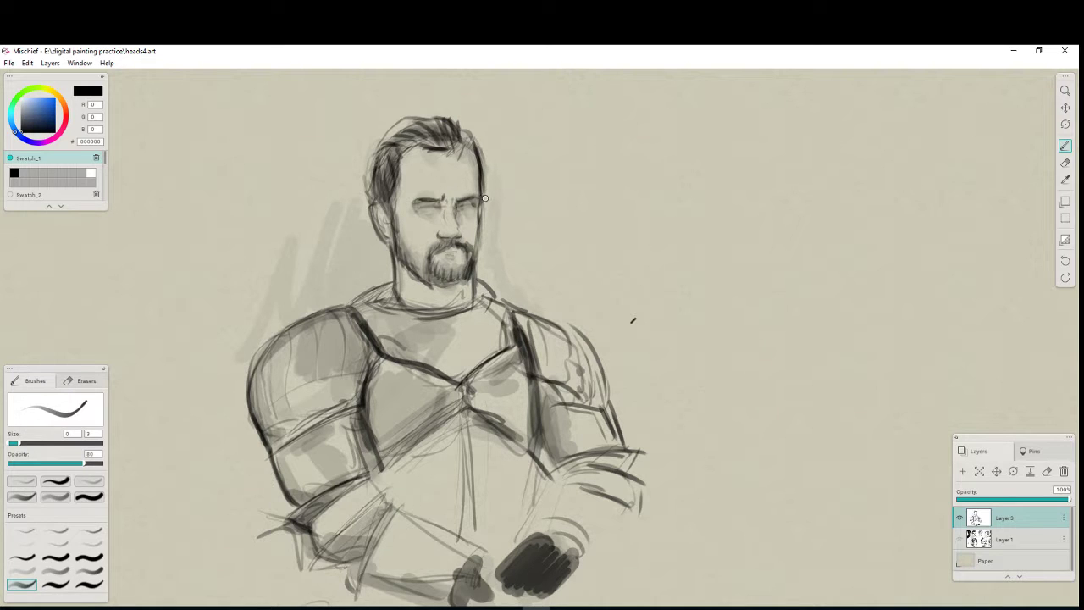
{"action": "mouse_move", "coordinate": [426, 201]}
{"action": "left_mouse_down"}
{"action": "mouse_move", "coordinate": [415, 208]}
{"action": "mouse_move", "coordinate": [415, 255]}
{"action": "left_mouse_up"}
{"action": "left_click_drag", "start_coordinate": [480, 239], "coordinate": [474, 267]}
{"action": "left_click_drag", "start_coordinate": [407, 269], "coordinate": [443, 288]}
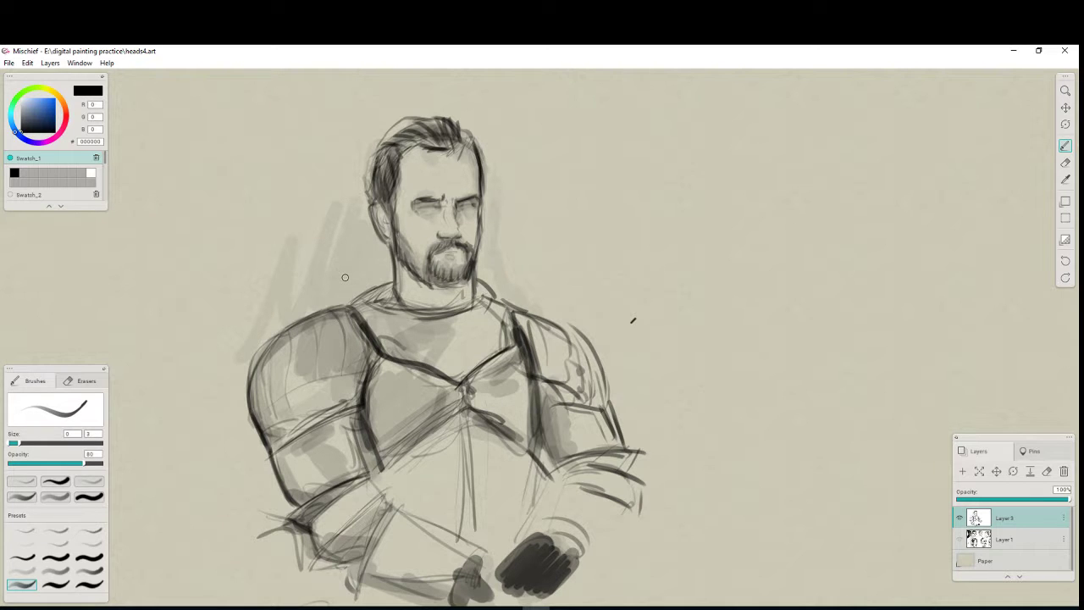
{"action": "key", "text": "e"}
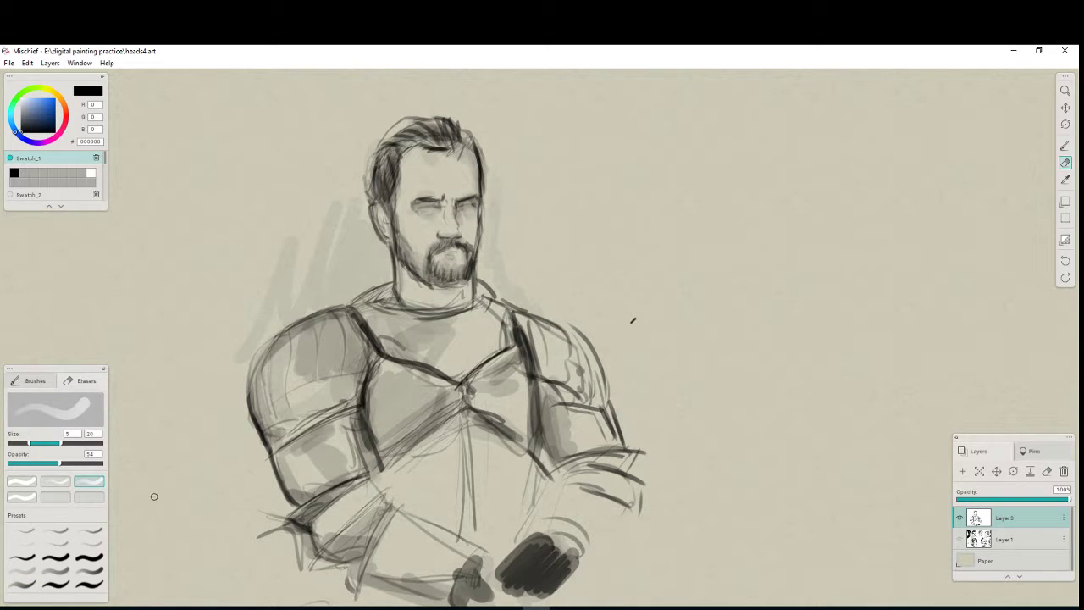
{"action": "left_click", "coordinate": [22, 584]}
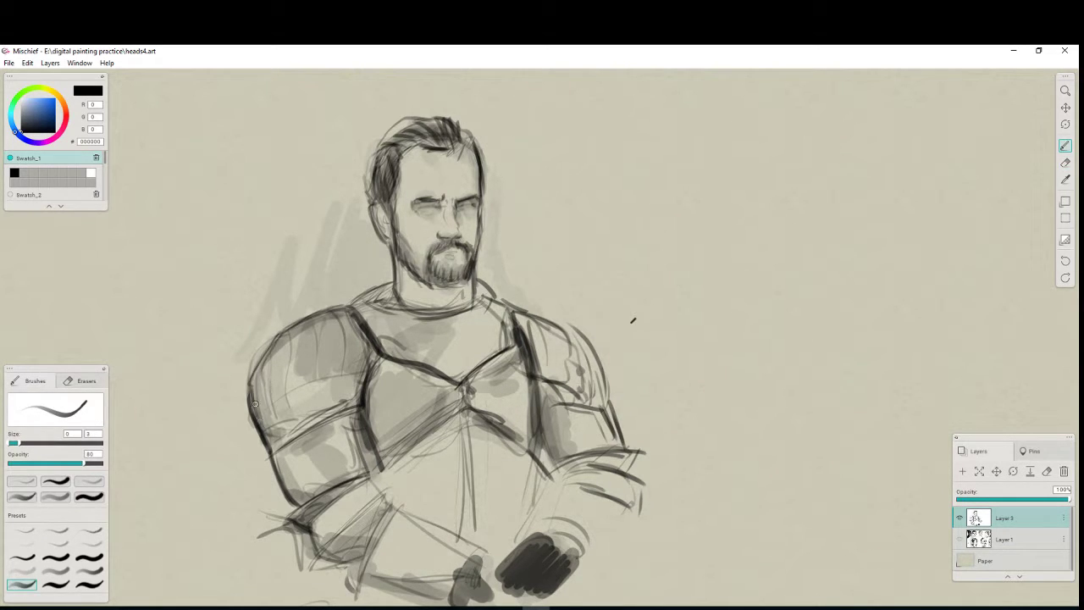
Shade the near forearm and hand with a soft brush at 27 opacity, and erase highlights along the forearm and elbow guard.
{"action": "mouse_move", "coordinate": [632, 512]}
{"action": "left_mouse_down"}
{"action": "mouse_move", "coordinate": [597, 544]}
{"action": "mouse_move", "coordinate": [486, 405]}
{"action": "left_mouse_up"}
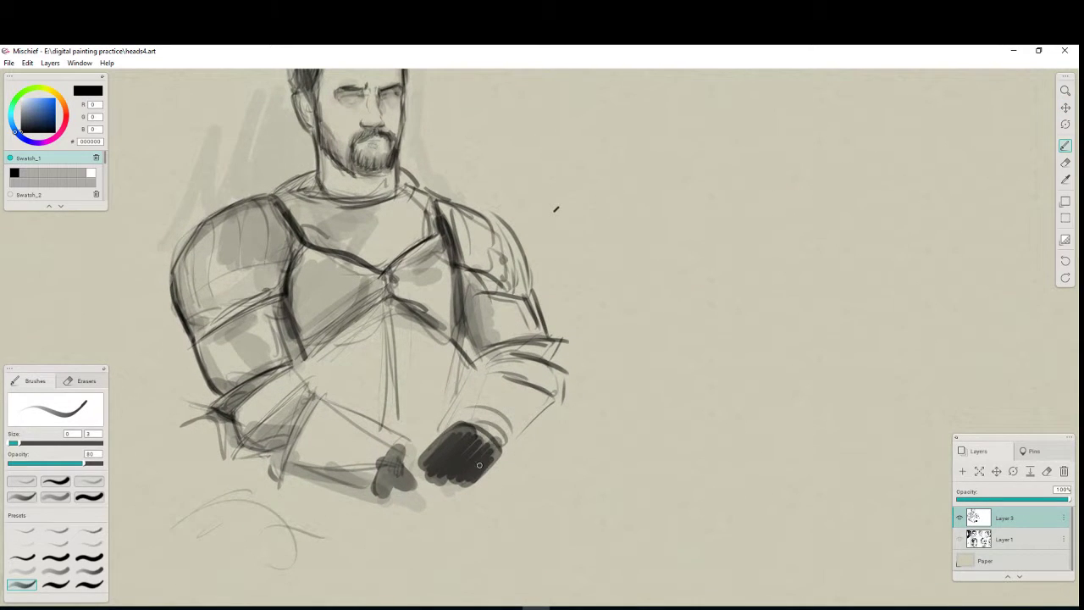
{"action": "left_click", "coordinate": [22, 571]}
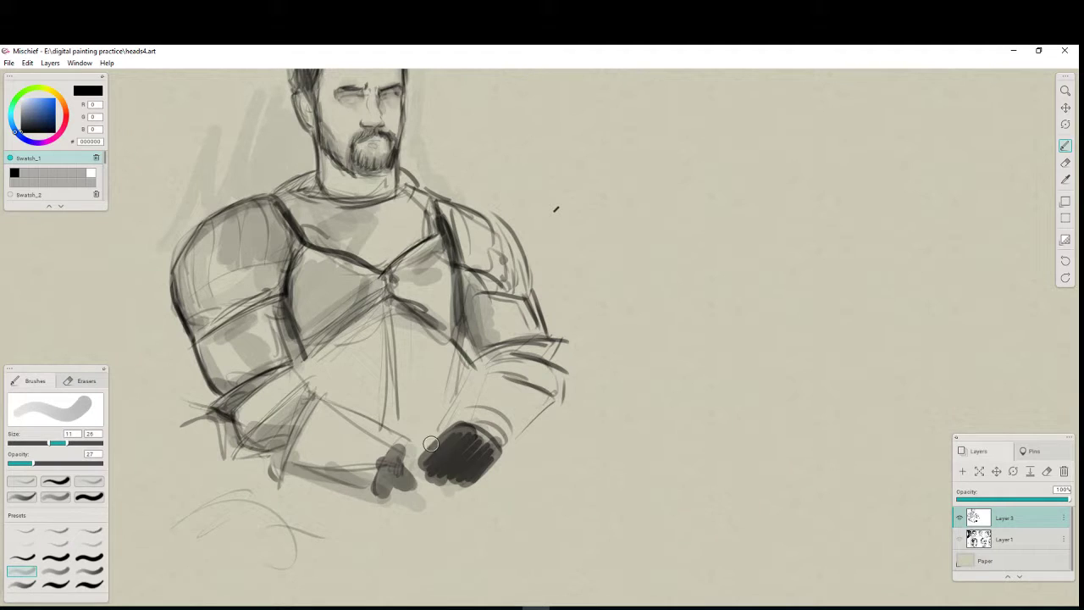
{"action": "mouse_move", "coordinate": [431, 444]}
{"action": "left_mouse_down"}
{"action": "mouse_move", "coordinate": [404, 475]}
{"action": "mouse_move", "coordinate": [442, 452]}
{"action": "mouse_move", "coordinate": [449, 461]}
{"action": "mouse_move", "coordinate": [427, 504]}
{"action": "mouse_move", "coordinate": [475, 472]}
{"action": "mouse_move", "coordinate": [413, 504]}
{"action": "mouse_move", "coordinate": [438, 453]}
{"action": "mouse_move", "coordinate": [398, 503]}
{"action": "mouse_move", "coordinate": [396, 474]}
{"action": "mouse_move", "coordinate": [371, 495]}
{"action": "mouse_move", "coordinate": [388, 471]}
{"action": "left_mouse_up"}
{"action": "mouse_move", "coordinate": [311, 449]}
{"action": "left_mouse_down"}
{"action": "mouse_move", "coordinate": [314, 420]}
{"action": "mouse_move", "coordinate": [297, 473]}
{"action": "mouse_move", "coordinate": [347, 424]}
{"action": "mouse_move", "coordinate": [336, 474]}
{"action": "mouse_move", "coordinate": [404, 503]}
{"action": "mouse_move", "coordinate": [302, 466]}
{"action": "mouse_move", "coordinate": [378, 502]}
{"action": "mouse_move", "coordinate": [303, 452]}
{"action": "mouse_move", "coordinate": [419, 500]}
{"action": "left_mouse_up"}
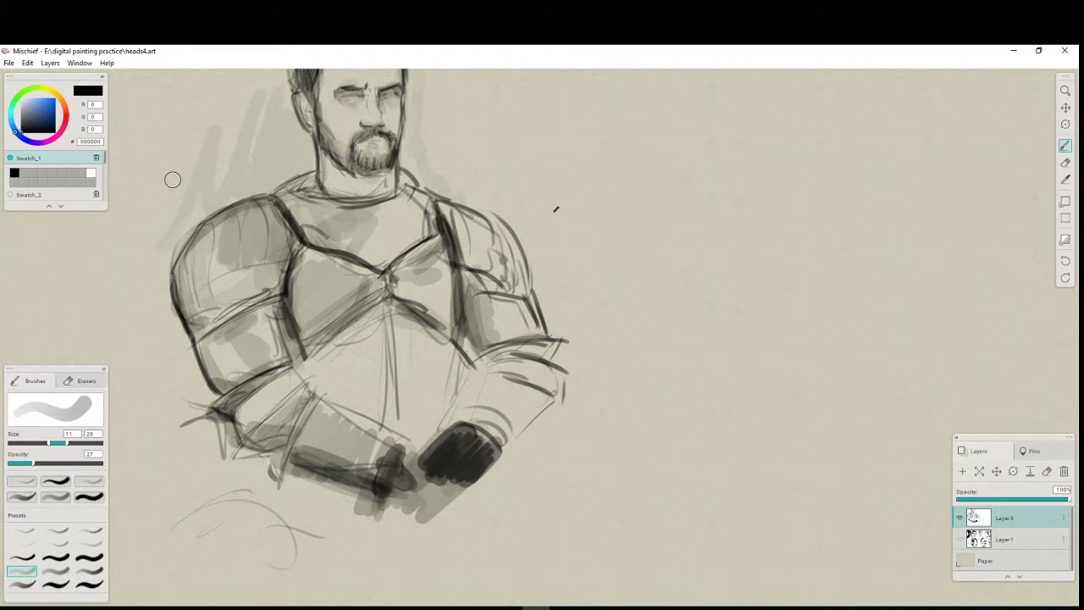
{"action": "key", "text": "e"}
{"action": "left_click_drag", "start_coordinate": [320, 421], "coordinate": [426, 473]}
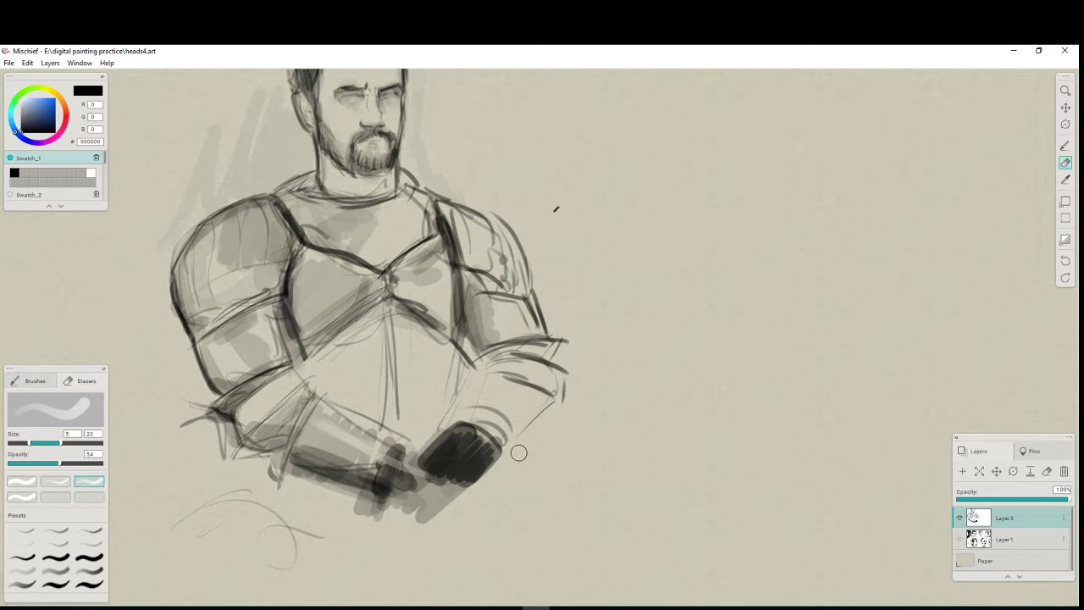
{"action": "left_click_drag", "start_coordinate": [245, 423], "coordinate": [250, 433]}
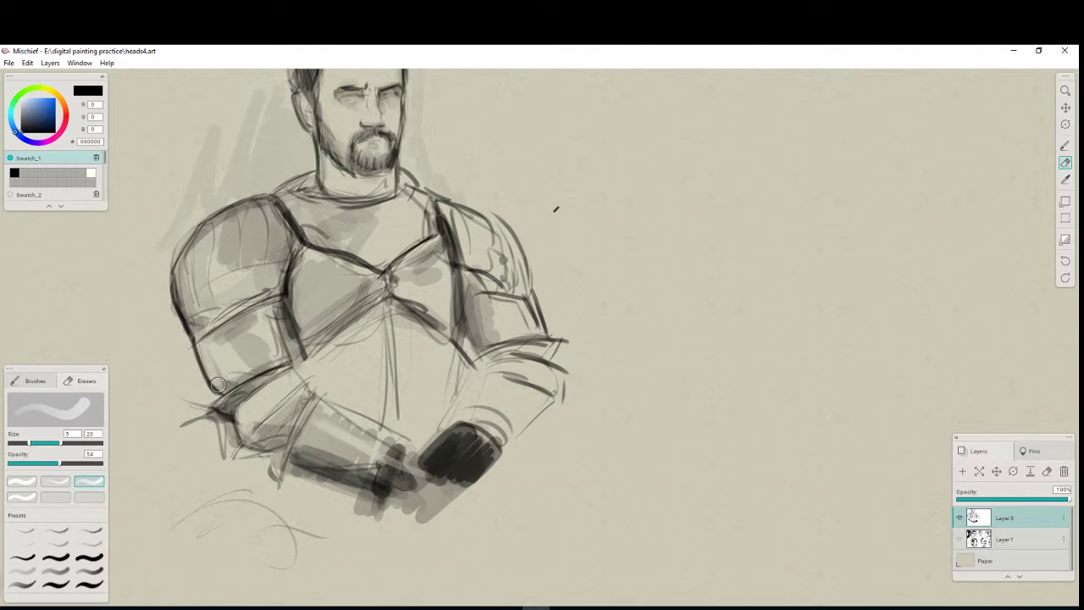
Shade the gap between the two hands and the far side of the waist with soft grey strokes.
{"action": "key", "text": "b"}
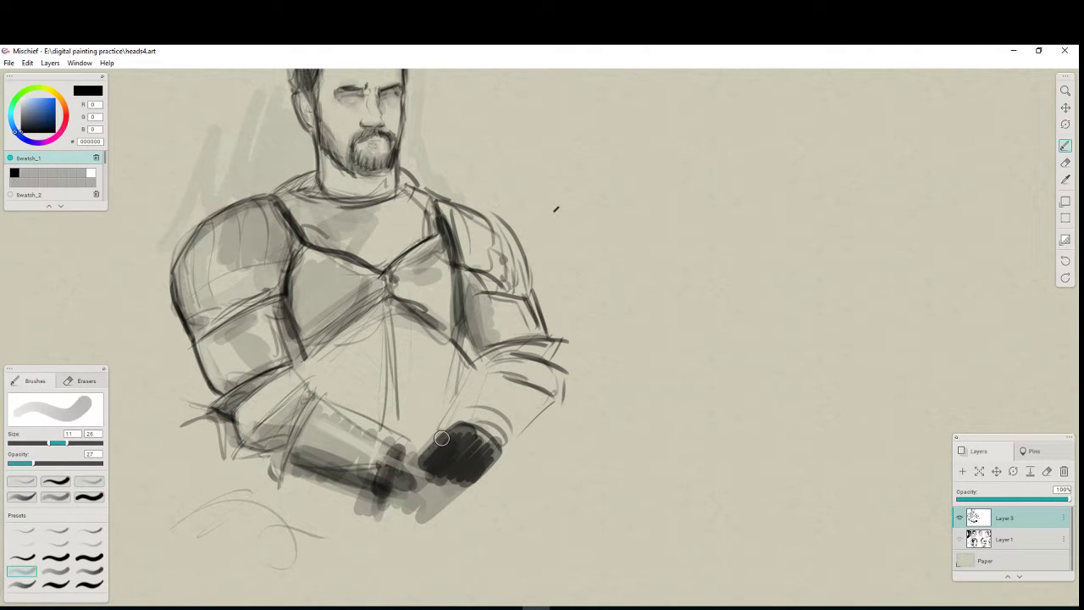
{"action": "mouse_move", "coordinate": [443, 439]}
{"action": "left_mouse_down"}
{"action": "mouse_move", "coordinate": [436, 489]}
{"action": "mouse_move", "coordinate": [449, 490]}
{"action": "mouse_move", "coordinate": [423, 482]}
{"action": "mouse_move", "coordinate": [414, 448]}
{"action": "mouse_move", "coordinate": [396, 493]}
{"action": "mouse_move", "coordinate": [432, 509]}
{"action": "left_mouse_up"}
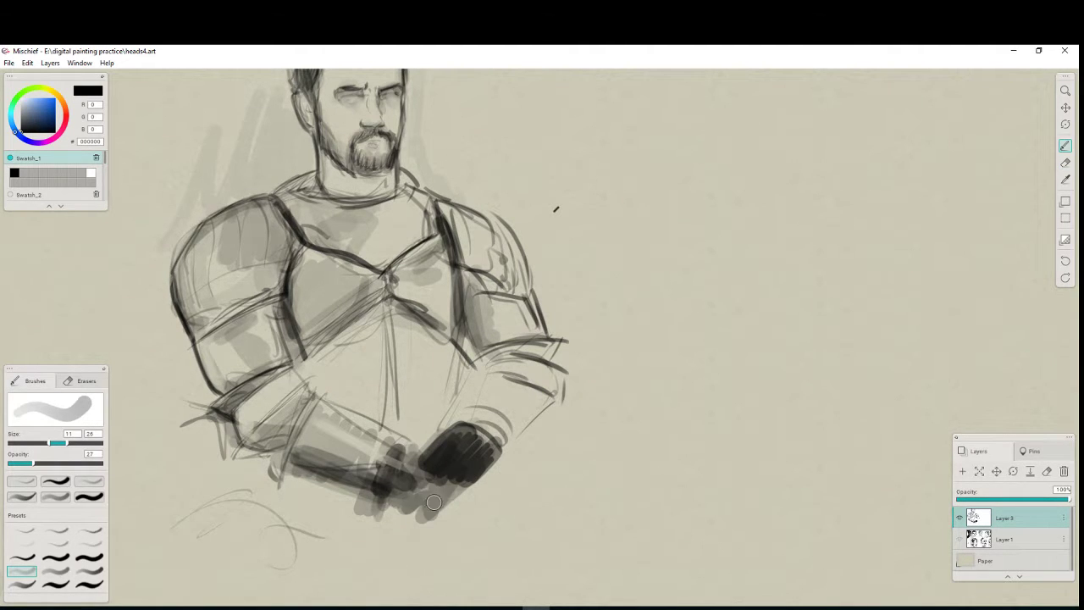
{"action": "left_click_drag", "start_coordinate": [458, 346], "coordinate": [453, 415]}
{"action": "left_click_drag", "start_coordinate": [456, 356], "coordinate": [453, 416]}
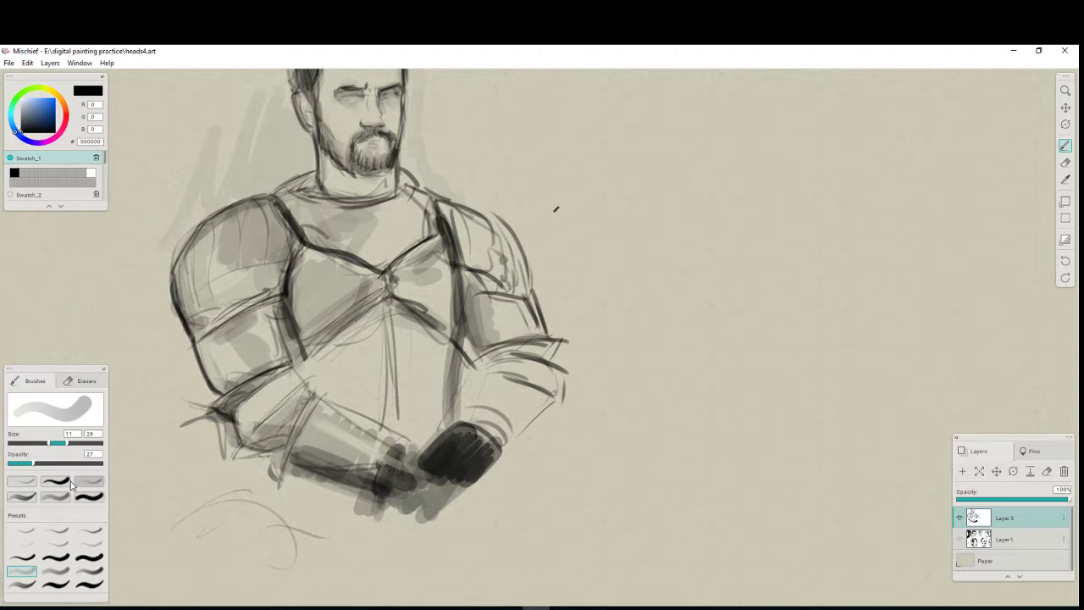
Enlarge the soft brush to a maximum size of 71 at 23 opacity and shade the abdomen and near chest plate.
{"action": "mouse_move", "coordinate": [34, 463]}
{"action": "left_mouse_down"}
{"action": "mouse_move", "coordinate": [70, 463]}
{"action": "mouse_move", "coordinate": [40, 463]}
{"action": "mouse_move", "coordinate": [89, 443]}
{"action": "left_mouse_up"}
{"action": "mouse_move", "coordinate": [448, 324]}
{"action": "left_mouse_down"}
{"action": "mouse_move", "coordinate": [441, 407]}
{"action": "mouse_move", "coordinate": [424, 368]}
{"action": "mouse_move", "coordinate": [457, 355]}
{"action": "left_mouse_up"}
{"action": "left_click_drag", "start_coordinate": [40, 463], "coordinate": [30, 463]}
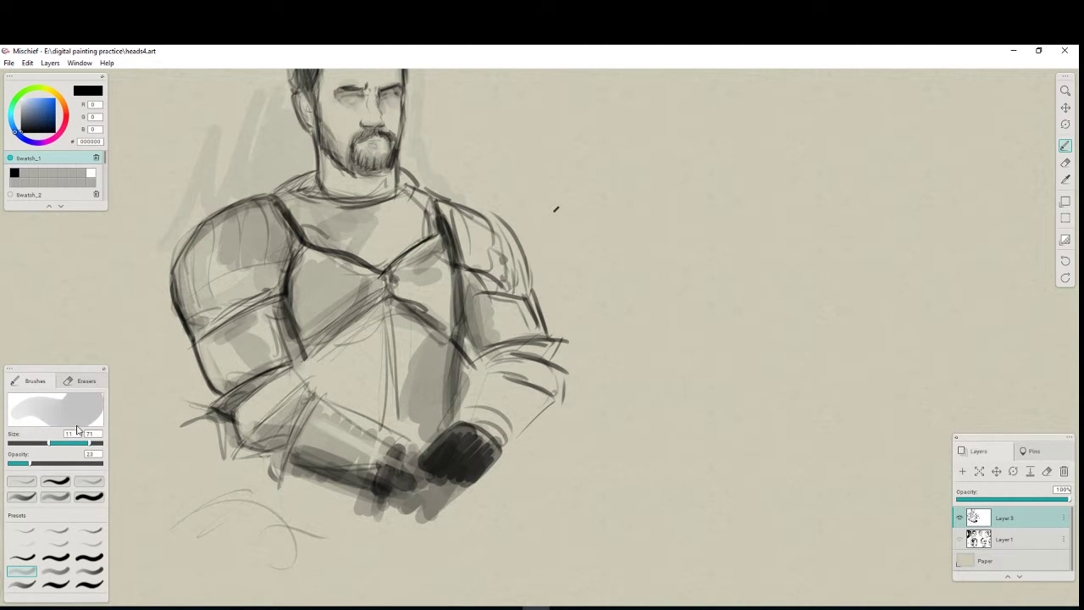
{"action": "mouse_move", "coordinate": [433, 329]}
{"action": "left_mouse_down"}
{"action": "mouse_move", "coordinate": [411, 362]}
{"action": "mouse_move", "coordinate": [436, 414]}
{"action": "left_mouse_up"}
{"action": "mouse_move", "coordinate": [400, 330]}
{"action": "left_mouse_down"}
{"action": "mouse_move", "coordinate": [379, 380]}
{"action": "mouse_move", "coordinate": [309, 391]}
{"action": "left_mouse_up"}
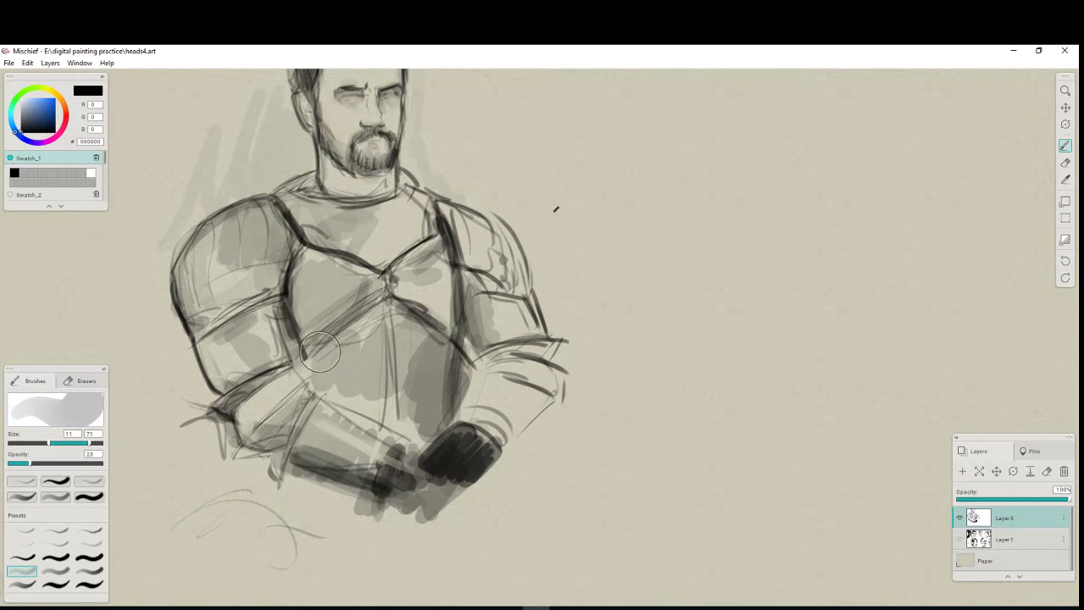
{"action": "mouse_move", "coordinate": [339, 335]}
{"action": "left_mouse_down"}
{"action": "mouse_move", "coordinate": [315, 389]}
{"action": "mouse_move", "coordinate": [288, 347]}
{"action": "left_mouse_up"}
{"action": "mouse_move", "coordinate": [292, 254]}
{"action": "left_mouse_down"}
{"action": "mouse_move", "coordinate": [297, 292]}
{"action": "mouse_move", "coordinate": [339, 309]}
{"action": "left_mouse_up"}
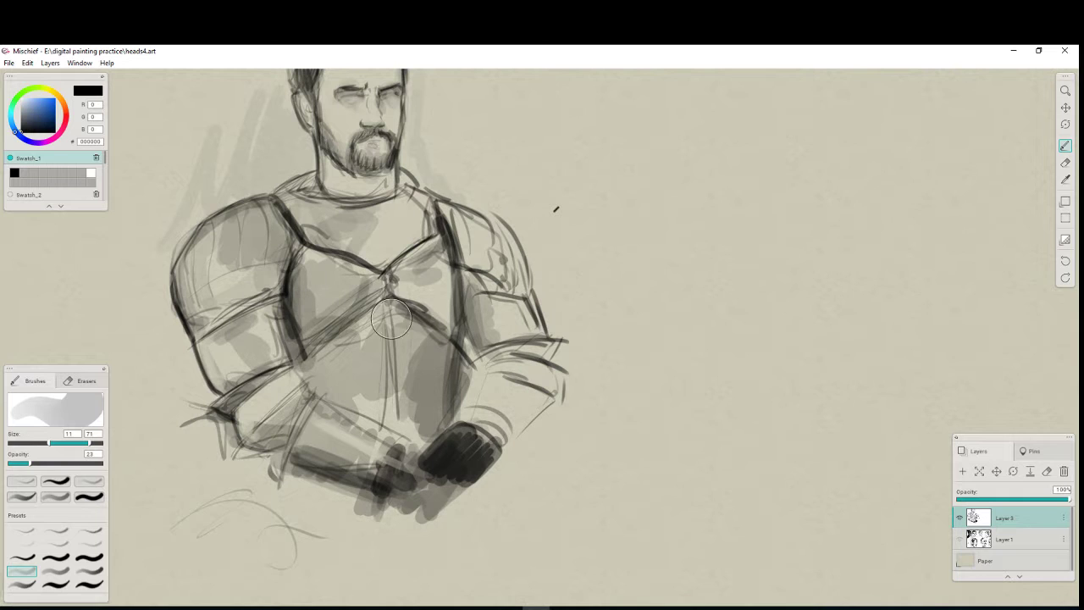
Shade the collar area, the far shoulder plate and arm, and the near arm with broad soft grey strokes.
{"action": "left_click_drag", "start_coordinate": [443, 239], "coordinate": [457, 264]}
{"action": "mouse_move", "coordinate": [433, 198]}
{"action": "left_mouse_down"}
{"action": "mouse_move", "coordinate": [367, 242]}
{"action": "mouse_move", "coordinate": [318, 215]}
{"action": "mouse_move", "coordinate": [325, 245]}
{"action": "mouse_move", "coordinate": [283, 239]}
{"action": "mouse_move", "coordinate": [263, 280]}
{"action": "mouse_move", "coordinate": [258, 242]}
{"action": "mouse_move", "coordinate": [203, 231]}
{"action": "mouse_move", "coordinate": [220, 378]}
{"action": "mouse_move", "coordinate": [275, 311]}
{"action": "mouse_move", "coordinate": [296, 406]}
{"action": "mouse_move", "coordinate": [405, 427]}
{"action": "mouse_move", "coordinate": [447, 236]}
{"action": "mouse_move", "coordinate": [466, 312]}
{"action": "mouse_move", "coordinate": [456, 424]}
{"action": "mouse_move", "coordinate": [503, 375]}
{"action": "mouse_move", "coordinate": [500, 400]}
{"action": "mouse_move", "coordinate": [466, 423]}
{"action": "mouse_move", "coordinate": [482, 381]}
{"action": "mouse_move", "coordinate": [554, 374]}
{"action": "mouse_move", "coordinate": [544, 393]}
{"action": "mouse_move", "coordinate": [510, 387]}
{"action": "mouse_move", "coordinate": [554, 391]}
{"action": "mouse_move", "coordinate": [545, 396]}
{"action": "mouse_move", "coordinate": [527, 369]}
{"action": "mouse_move", "coordinate": [485, 350]}
{"action": "mouse_move", "coordinate": [518, 361]}
{"action": "mouse_move", "coordinate": [489, 284]}
{"action": "mouse_move", "coordinate": [503, 310]}
{"action": "mouse_move", "coordinate": [496, 282]}
{"action": "mouse_move", "coordinate": [546, 292]}
{"action": "left_mouse_up"}
{"action": "mouse_move", "coordinate": [286, 269]}
{"action": "left_mouse_down"}
{"action": "mouse_move", "coordinate": [277, 307]}
{"action": "mouse_move", "coordinate": [229, 320]}
{"action": "mouse_move", "coordinate": [256, 297]}
{"action": "mouse_move", "coordinate": [274, 313]}
{"action": "mouse_move", "coordinate": [247, 396]}
{"action": "mouse_move", "coordinate": [307, 359]}
{"action": "mouse_move", "coordinate": [310, 421]}
{"action": "mouse_move", "coordinate": [299, 389]}
{"action": "mouse_move", "coordinate": [309, 390]}
{"action": "mouse_move", "coordinate": [280, 543]}
{"action": "mouse_move", "coordinate": [299, 458]}
{"action": "left_mouse_up"}
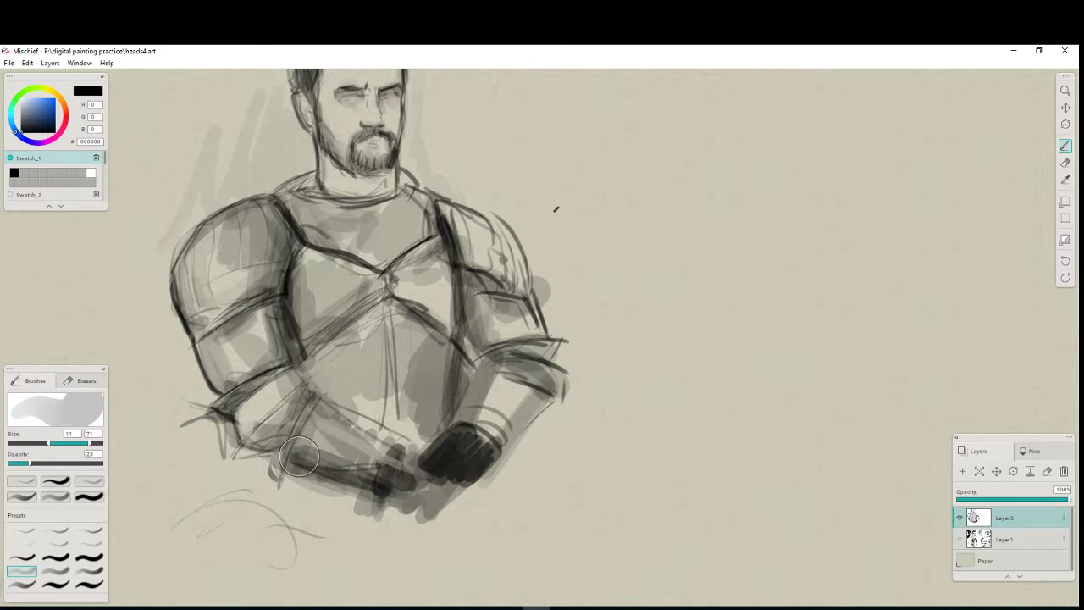
{"action": "key", "text": "space"}
{"action": "mouse_move", "coordinate": [557, 380]}
{"action": "left_mouse_down"}
{"action": "mouse_move", "coordinate": [564, 434]}
{"action": "mouse_move", "coordinate": [615, 472]}
{"action": "mouse_move", "coordinate": [613, 457]}
{"action": "left_mouse_up"}
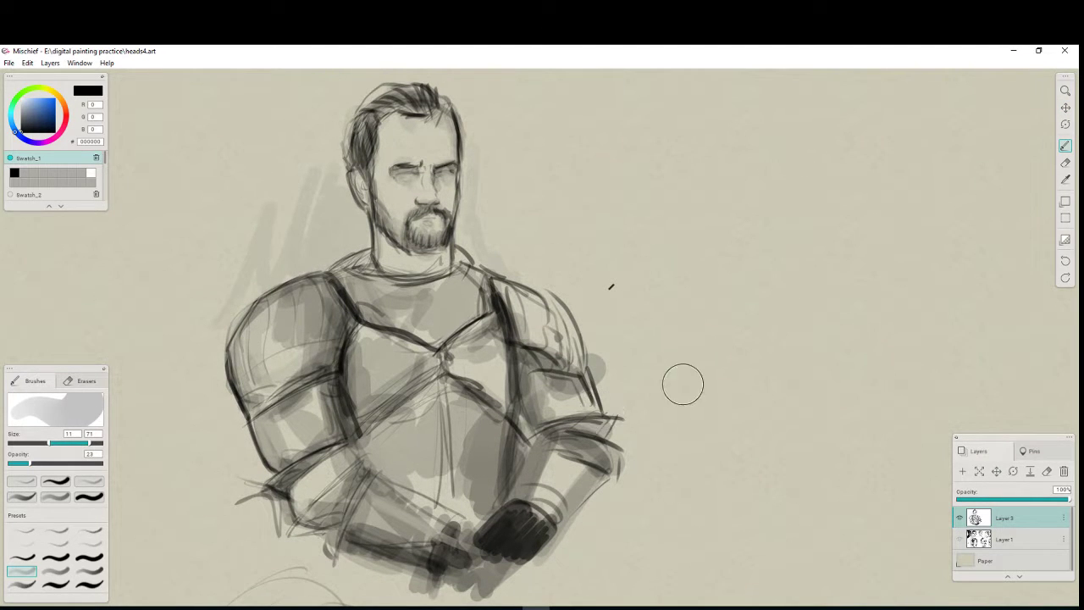
Sketch a second, tilted head in the empty space beside the armoured man with thin lines for cranium, jaw, side plane and ear.
{"action": "key", "text": "space"}
{"action": "left_click_drag", "start_coordinate": [683, 392], "coordinate": [321, 438]}
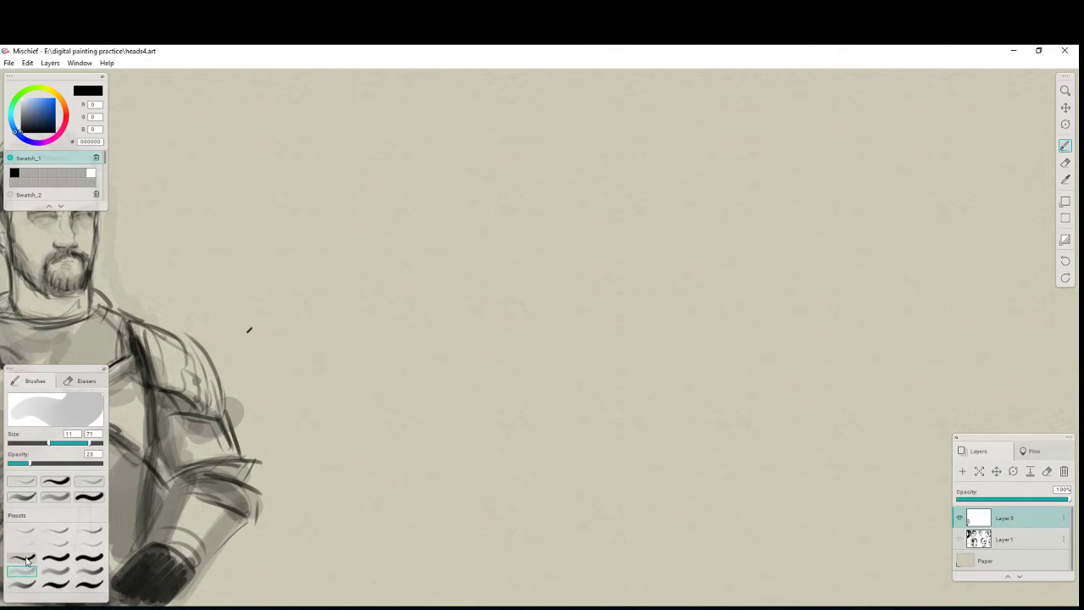
{"action": "left_click", "coordinate": [21, 583]}
{"action": "mouse_move", "coordinate": [430, 126]}
{"action": "left_mouse_down"}
{"action": "mouse_move", "coordinate": [564, 145]}
{"action": "mouse_move", "coordinate": [392, 189]}
{"action": "left_mouse_up"}
{"action": "mouse_move", "coordinate": [600, 155]}
{"action": "left_mouse_down"}
{"action": "mouse_move", "coordinate": [382, 207]}
{"action": "mouse_move", "coordinate": [393, 270]}
{"action": "left_mouse_up"}
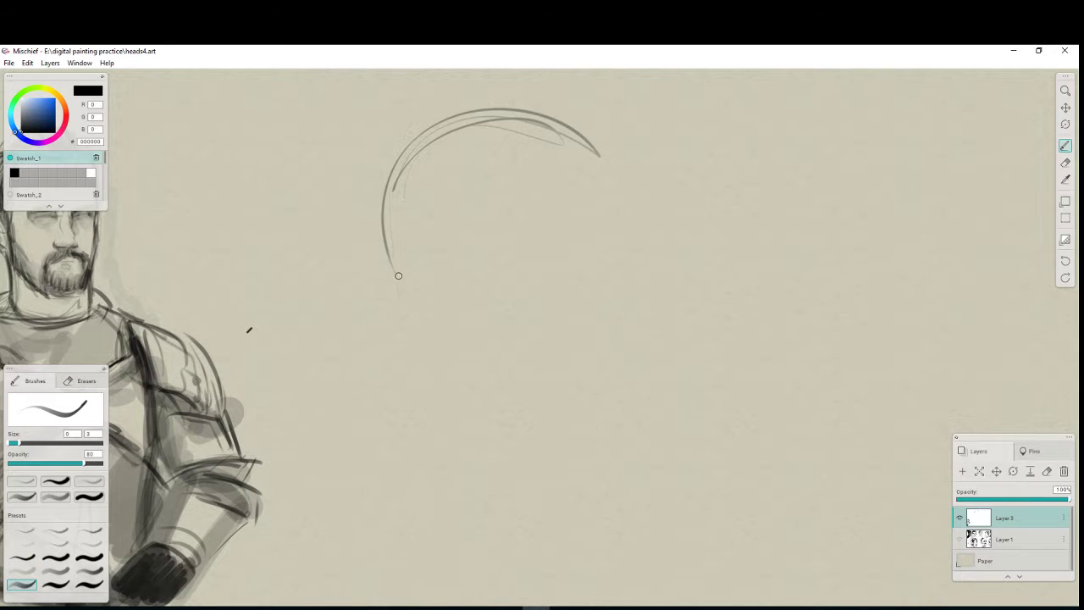
{"action": "mouse_move", "coordinate": [414, 323]}
{"action": "left_mouse_down"}
{"action": "mouse_move", "coordinate": [435, 395]}
{"action": "mouse_move", "coordinate": [456, 418]}
{"action": "left_mouse_up"}
{"action": "mouse_move", "coordinate": [500, 446]}
{"action": "left_mouse_down"}
{"action": "mouse_move", "coordinate": [551, 446]}
{"action": "mouse_move", "coordinate": [608, 410]}
{"action": "mouse_move", "coordinate": [542, 442]}
{"action": "mouse_move", "coordinate": [615, 400]}
{"action": "left_mouse_up"}
{"action": "mouse_move", "coordinate": [590, 412]}
{"action": "left_mouse_down"}
{"action": "mouse_move", "coordinate": [634, 365]}
{"action": "mouse_move", "coordinate": [638, 336]}
{"action": "left_mouse_up"}
{"action": "left_click_drag", "start_coordinate": [596, 165], "coordinate": [627, 341]}
{"action": "left_click_drag", "start_coordinate": [631, 218], "coordinate": [647, 269]}
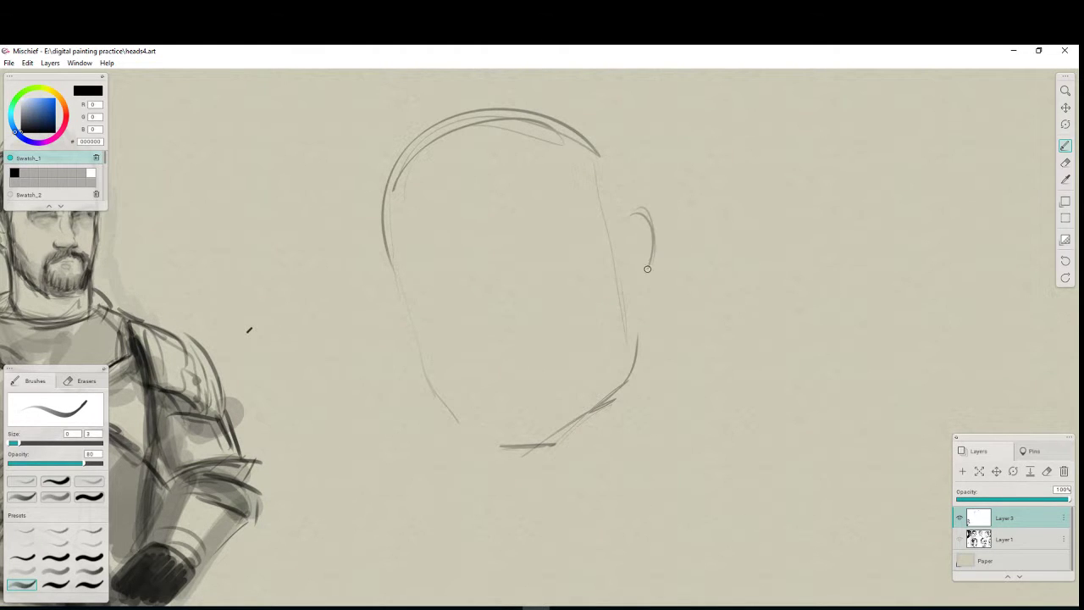
Draw the curved eye line out to the ear and the slanted centre line down the new head's face.
{"action": "left_click_drag", "start_coordinate": [488, 250], "coordinate": [623, 227]}
{"action": "left_click_drag", "start_coordinate": [441, 267], "coordinate": [667, 216]}
{"action": "left_click_drag", "start_coordinate": [463, 286], "coordinate": [520, 432]}
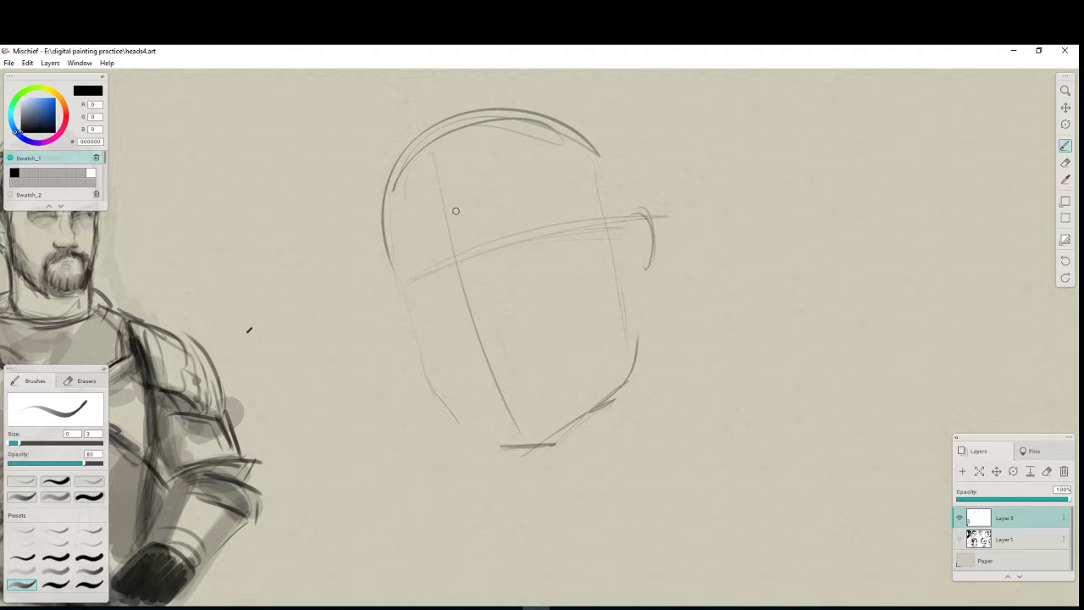
{"action": "left_click_drag", "start_coordinate": [455, 211], "coordinate": [525, 397]}
Define the new head's far cheek contour, near cheek plane, chin and jaw corner, and draw the back of the neck.
{"action": "mouse_move", "coordinate": [390, 225]}
{"action": "left_mouse_down"}
{"action": "mouse_move", "coordinate": [425, 365]}
{"action": "mouse_move", "coordinate": [412, 344]}
{"action": "mouse_move", "coordinate": [469, 420]}
{"action": "left_mouse_up"}
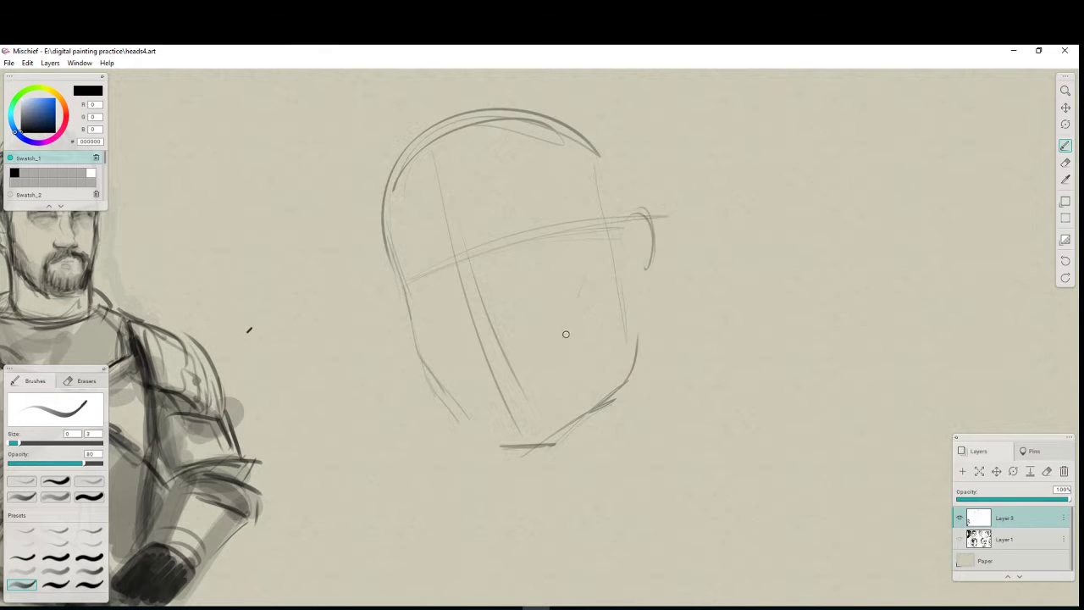
{"action": "left_click_drag", "start_coordinate": [584, 278], "coordinate": [574, 363]}
{"action": "mouse_move", "coordinate": [428, 367]}
{"action": "left_mouse_down"}
{"action": "mouse_move", "coordinate": [458, 412]}
{"action": "mouse_move", "coordinate": [511, 454]}
{"action": "mouse_move", "coordinate": [508, 433]}
{"action": "mouse_move", "coordinate": [519, 452]}
{"action": "mouse_move", "coordinate": [501, 447]}
{"action": "mouse_move", "coordinate": [585, 421]}
{"action": "left_mouse_up"}
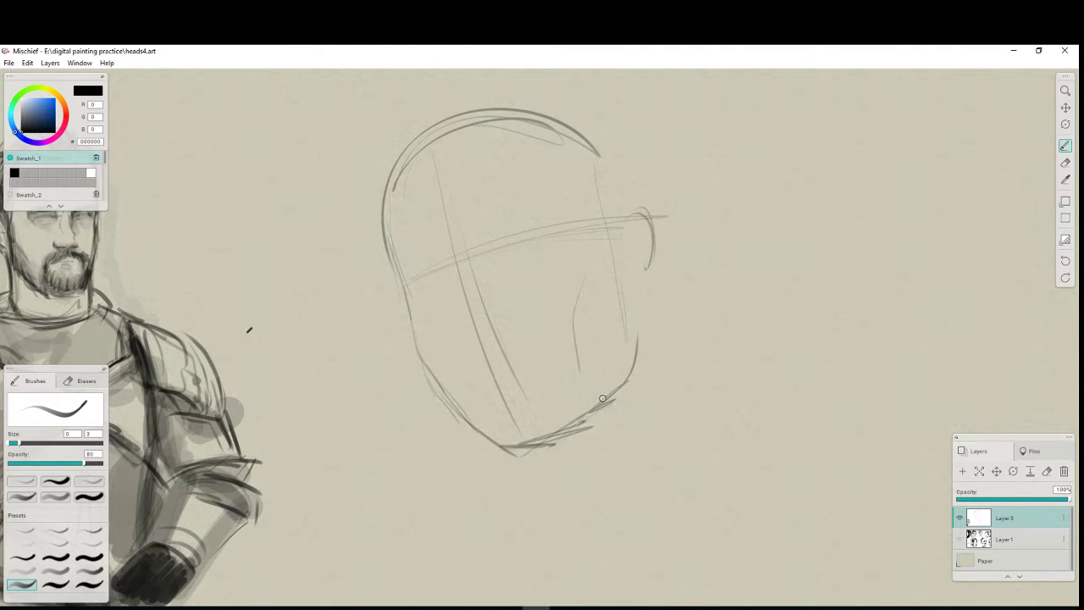
{"action": "mouse_move", "coordinate": [617, 379]}
{"action": "left_mouse_down"}
{"action": "mouse_move", "coordinate": [613, 242]}
{"action": "mouse_move", "coordinate": [642, 271]}
{"action": "mouse_move", "coordinate": [653, 380]}
{"action": "left_mouse_up"}
{"action": "left_click_drag", "start_coordinate": [644, 331], "coordinate": [696, 417]}
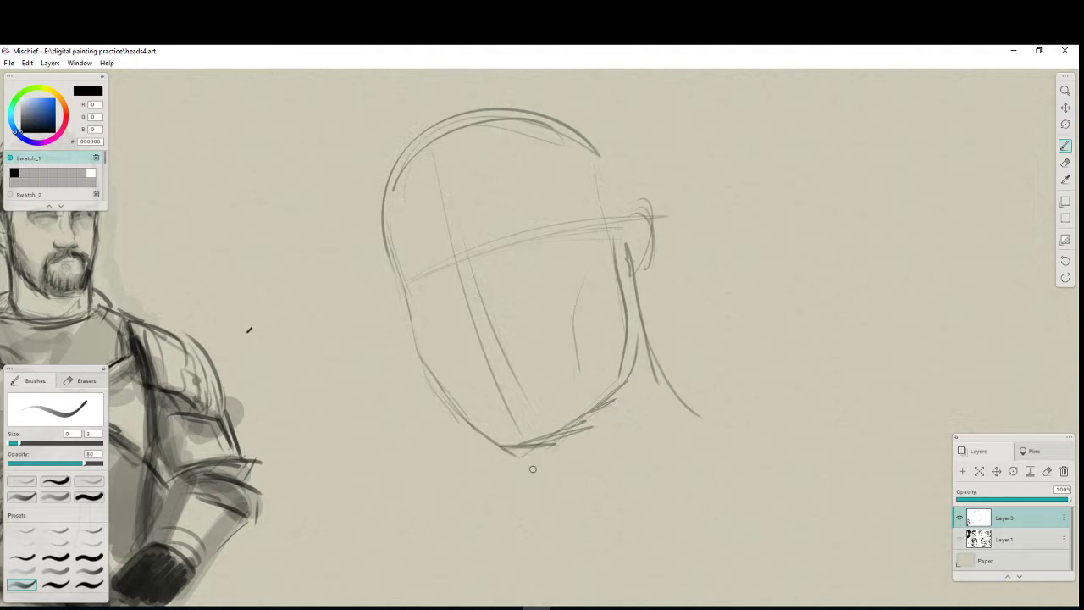
Draw the front line of the neck and strengthen the new head's far jaw, temple and side hair outline.
{"action": "left_click_drag", "start_coordinate": [484, 447], "coordinate": [514, 494]}
{"action": "mouse_move", "coordinate": [486, 442]}
{"action": "left_mouse_down"}
{"action": "mouse_move", "coordinate": [537, 511]}
{"action": "mouse_move", "coordinate": [521, 552]}
{"action": "left_mouse_up"}
{"action": "left_click_drag", "start_coordinate": [413, 339], "coordinate": [491, 439]}
{"action": "mouse_move", "coordinate": [402, 298]}
{"action": "left_mouse_down"}
{"action": "mouse_move", "coordinate": [382, 217]}
{"action": "mouse_move", "coordinate": [398, 297]}
{"action": "mouse_move", "coordinate": [364, 226]}
{"action": "mouse_move", "coordinate": [415, 144]}
{"action": "left_mouse_up"}
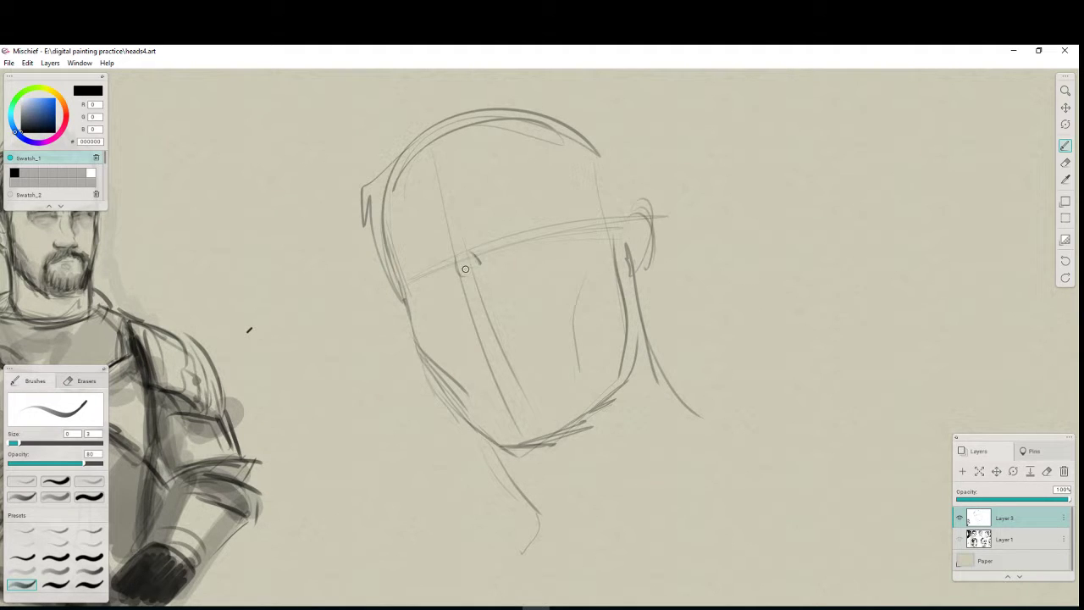
Mark both brow lines on the new head, and block in the eye sockets and underside of the nose with a soft brush.
{"action": "mouse_move", "coordinate": [456, 262]}
{"action": "left_mouse_down"}
{"action": "mouse_move", "coordinate": [402, 278]}
{"action": "mouse_move", "coordinate": [413, 273]}
{"action": "left_mouse_up"}
{"action": "left_click_drag", "start_coordinate": [484, 247], "coordinate": [561, 233]}
{"action": "left_click", "coordinate": [22, 570]}
{"action": "mouse_move", "coordinate": [483, 262]}
{"action": "left_mouse_down"}
{"action": "mouse_move", "coordinate": [528, 249]}
{"action": "mouse_move", "coordinate": [428, 284]}
{"action": "mouse_move", "coordinate": [554, 241]}
{"action": "left_mouse_up"}
{"action": "left_click_drag", "start_coordinate": [494, 339], "coordinate": [506, 332]}
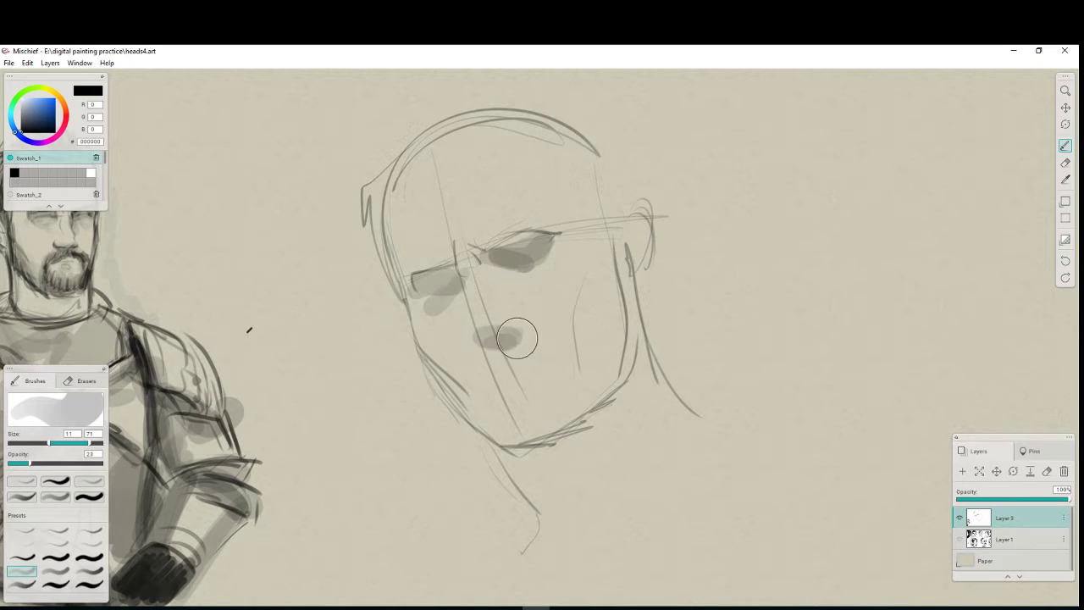
Shade under the new head's jaw and down the neck, and add soft tone to the mouth, both cheeks and brows.
{"action": "mouse_move", "coordinate": [510, 443]}
{"action": "left_mouse_down"}
{"action": "mouse_move", "coordinate": [571, 428]}
{"action": "mouse_move", "coordinate": [525, 478]}
{"action": "mouse_move", "coordinate": [563, 470]}
{"action": "mouse_move", "coordinate": [600, 527]}
{"action": "left_mouse_up"}
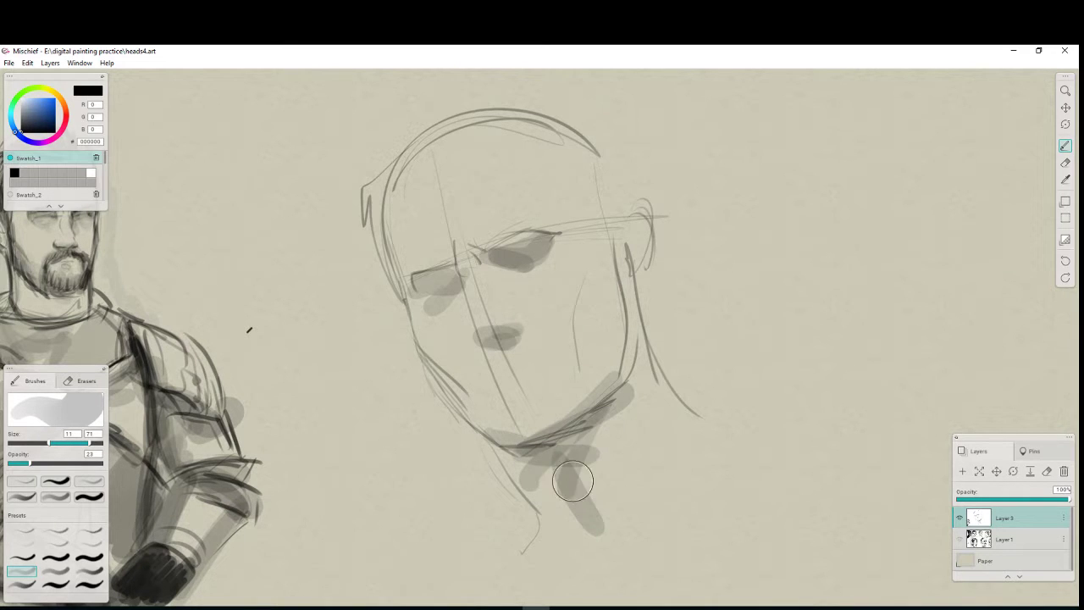
{"action": "left_click_drag", "start_coordinate": [494, 387], "coordinate": [566, 369]}
{"action": "left_click_drag", "start_coordinate": [619, 265], "coordinate": [582, 358]}
{"action": "left_click_drag", "start_coordinate": [443, 352], "coordinate": [476, 389]}
{"action": "left_click_drag", "start_coordinate": [454, 271], "coordinate": [422, 290]}
{"action": "left_click_drag", "start_coordinate": [511, 250], "coordinate": [573, 231]}
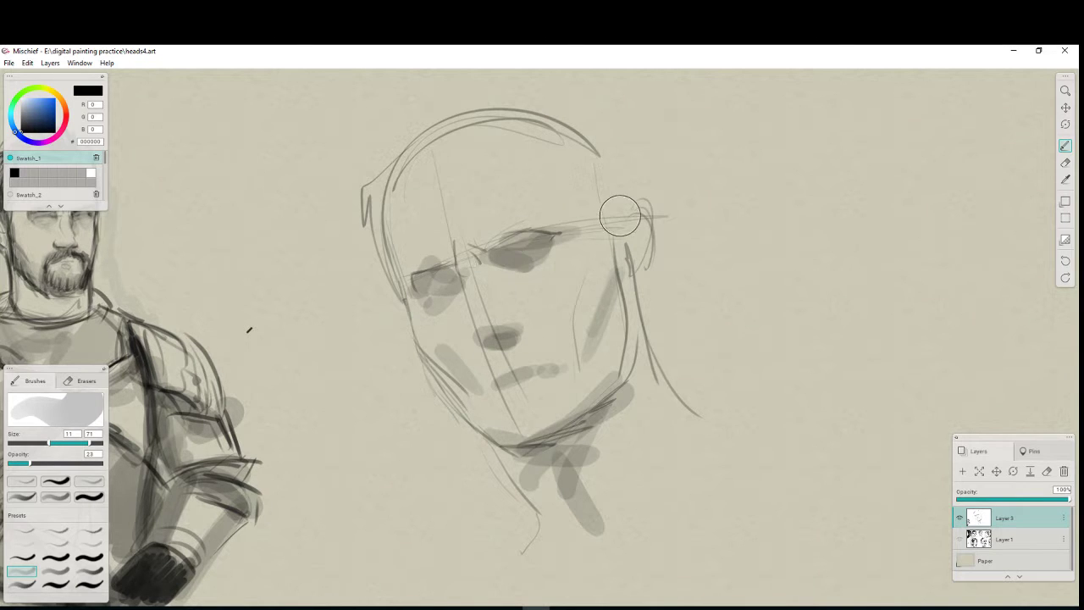
Block in the new head's short hair with soft grey strokes along the far side, hairline and near temple.
{"action": "left_click_drag", "start_coordinate": [373, 179], "coordinate": [380, 221]}
{"action": "mouse_move", "coordinate": [397, 157]}
{"action": "left_mouse_down"}
{"action": "mouse_move", "coordinate": [449, 143]}
{"action": "mouse_move", "coordinate": [475, 162]}
{"action": "mouse_move", "coordinate": [475, 141]}
{"action": "mouse_move", "coordinate": [550, 168]}
{"action": "left_mouse_up"}
{"action": "mouse_move", "coordinate": [591, 146]}
{"action": "left_mouse_down"}
{"action": "mouse_move", "coordinate": [593, 195]}
{"action": "mouse_move", "coordinate": [625, 222]}
{"action": "left_mouse_up"}
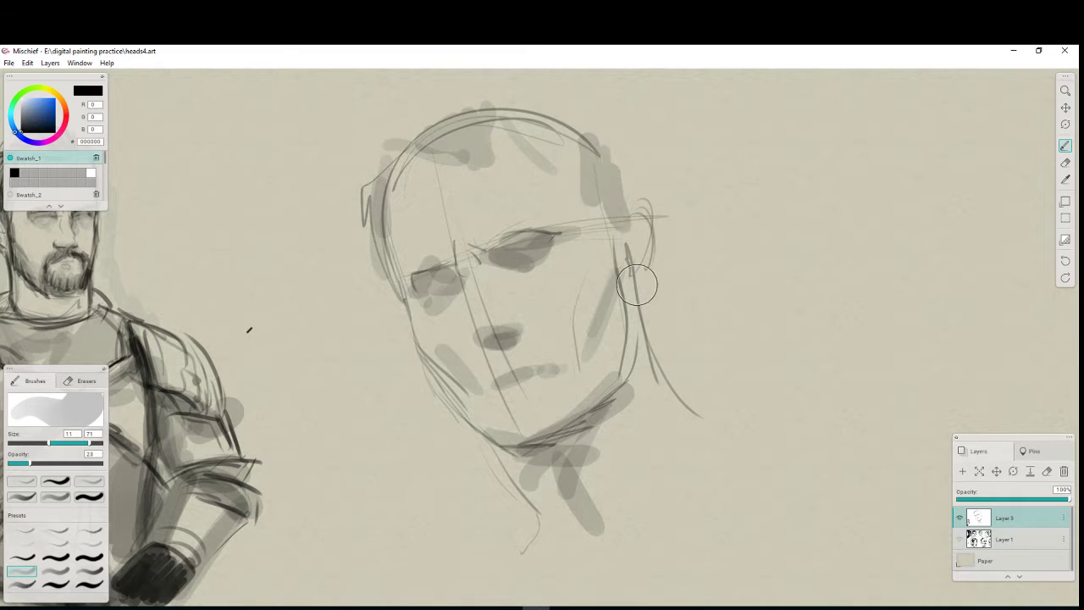
Darken both frowning brows and outline the nose's bridge, tip and nostril on the new head with a thin brush at 80 opacity.
{"action": "left_click", "coordinate": [22, 585]}
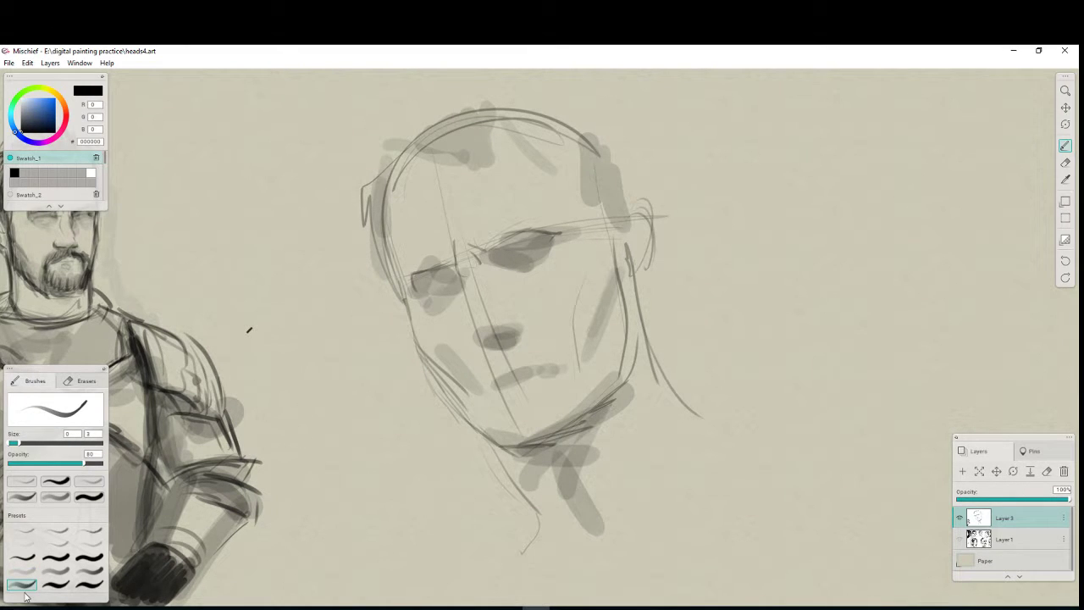
{"action": "mouse_move", "coordinate": [503, 248]}
{"action": "left_mouse_down"}
{"action": "mouse_move", "coordinate": [525, 230]}
{"action": "mouse_move", "coordinate": [493, 253]}
{"action": "mouse_move", "coordinate": [552, 230]}
{"action": "left_mouse_up"}
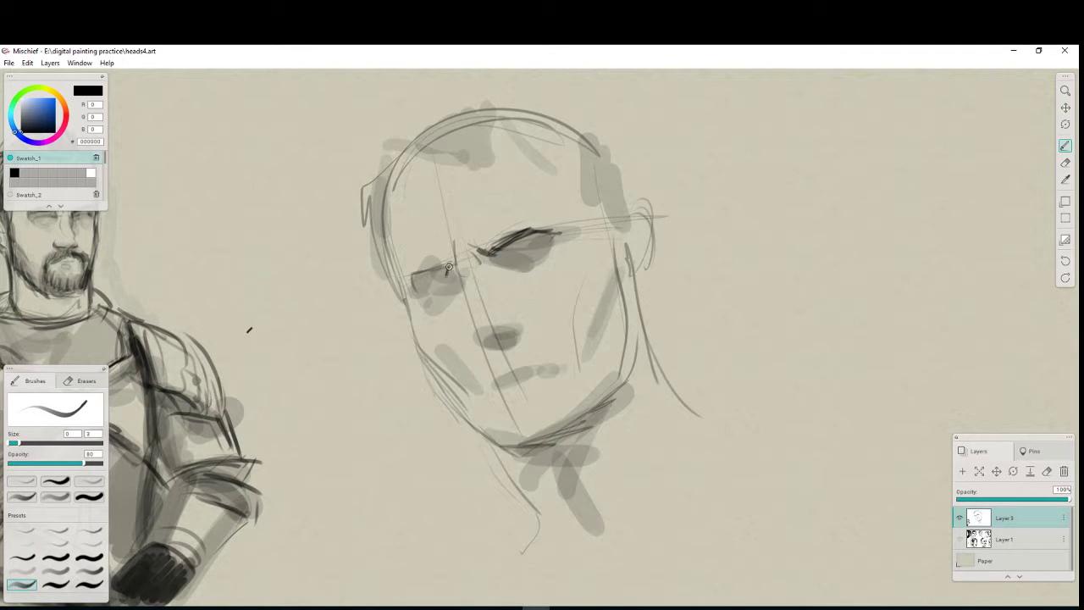
{"action": "mouse_move", "coordinate": [449, 268]}
{"action": "left_mouse_down"}
{"action": "mouse_move", "coordinate": [419, 279]}
{"action": "mouse_move", "coordinate": [458, 268]}
{"action": "mouse_move", "coordinate": [477, 332]}
{"action": "left_mouse_up"}
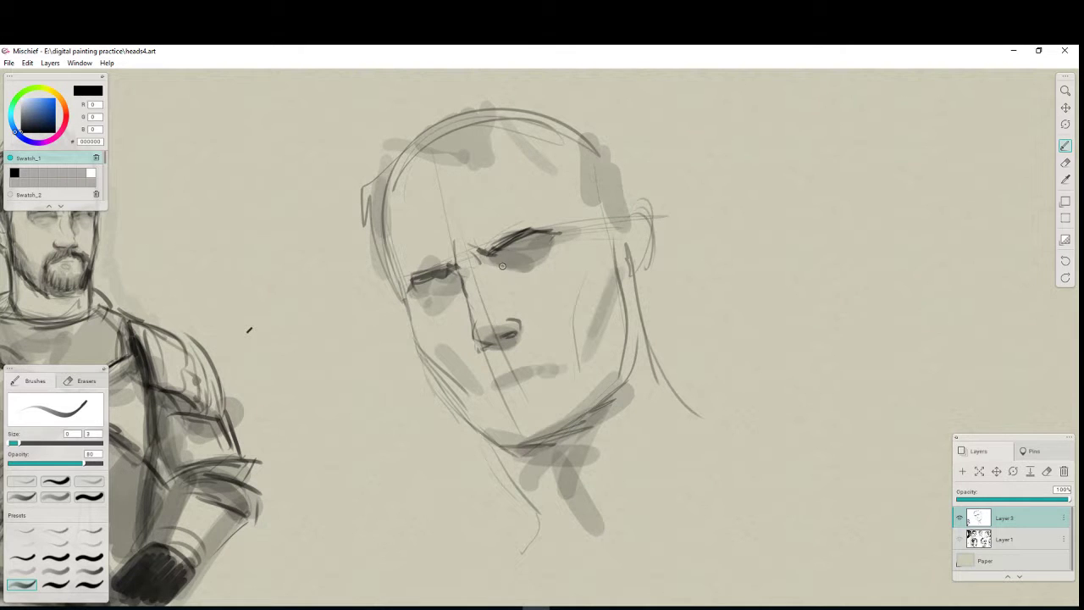
Outline the near eye's lids, draw the mouth line and lower lip edge, and darken the near brow.
{"action": "mouse_move", "coordinate": [491, 247]}
{"action": "left_mouse_down"}
{"action": "mouse_move", "coordinate": [495, 260]}
{"action": "mouse_move", "coordinate": [548, 243]}
{"action": "left_mouse_up"}
{"action": "left_click_drag", "start_coordinate": [529, 254], "coordinate": [557, 244]}
{"action": "left_click_drag", "start_coordinate": [535, 363], "coordinate": [555, 360]}
{"action": "mouse_move", "coordinate": [491, 391]}
{"action": "left_mouse_down"}
{"action": "mouse_move", "coordinate": [559, 356]}
{"action": "mouse_move", "coordinate": [540, 390]}
{"action": "left_mouse_up"}
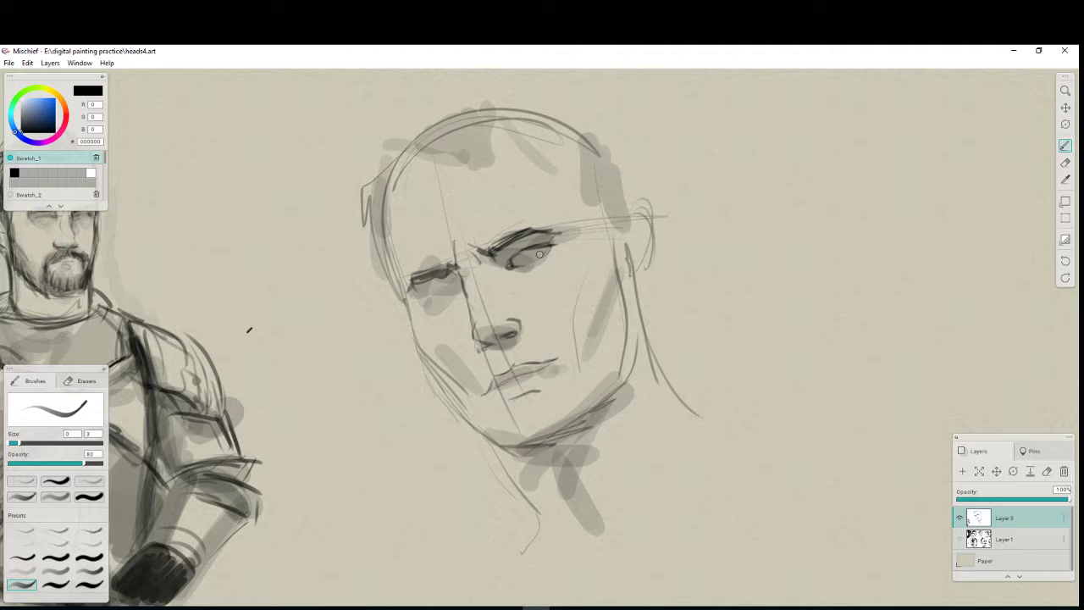
{"action": "left_click_drag", "start_coordinate": [512, 268], "coordinate": [540, 264]}
{"action": "left_click_drag", "start_coordinate": [537, 244], "coordinate": [501, 255]}
{"action": "left_click_drag", "start_coordinate": [507, 242], "coordinate": [554, 224]}
Outline the far eye beneath its brow and strengthen the face contour from the far temple down to the chin.
{"action": "mouse_move", "coordinate": [460, 274]}
{"action": "left_mouse_down"}
{"action": "mouse_move", "coordinate": [478, 268]}
{"action": "mouse_move", "coordinate": [414, 283]}
{"action": "mouse_move", "coordinate": [419, 307]}
{"action": "left_mouse_up"}
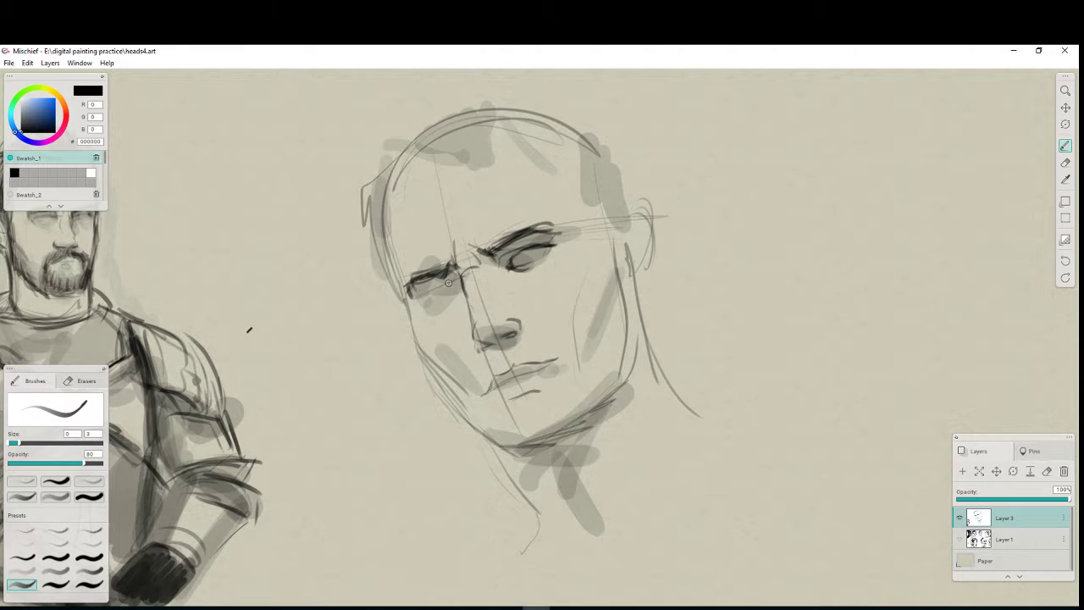
{"action": "left_click_drag", "start_coordinate": [454, 284], "coordinate": [432, 289]}
{"action": "mouse_move", "coordinate": [432, 289]}
{"action": "left_mouse_down"}
{"action": "mouse_move", "coordinate": [454, 285]}
{"action": "mouse_move", "coordinate": [431, 304]}
{"action": "left_mouse_up"}
{"action": "left_click_drag", "start_coordinate": [423, 302], "coordinate": [438, 300]}
{"action": "mouse_move", "coordinate": [384, 244]}
{"action": "left_mouse_down"}
{"action": "mouse_move", "coordinate": [434, 361]}
{"action": "mouse_move", "coordinate": [460, 388]}
{"action": "left_mouse_up"}
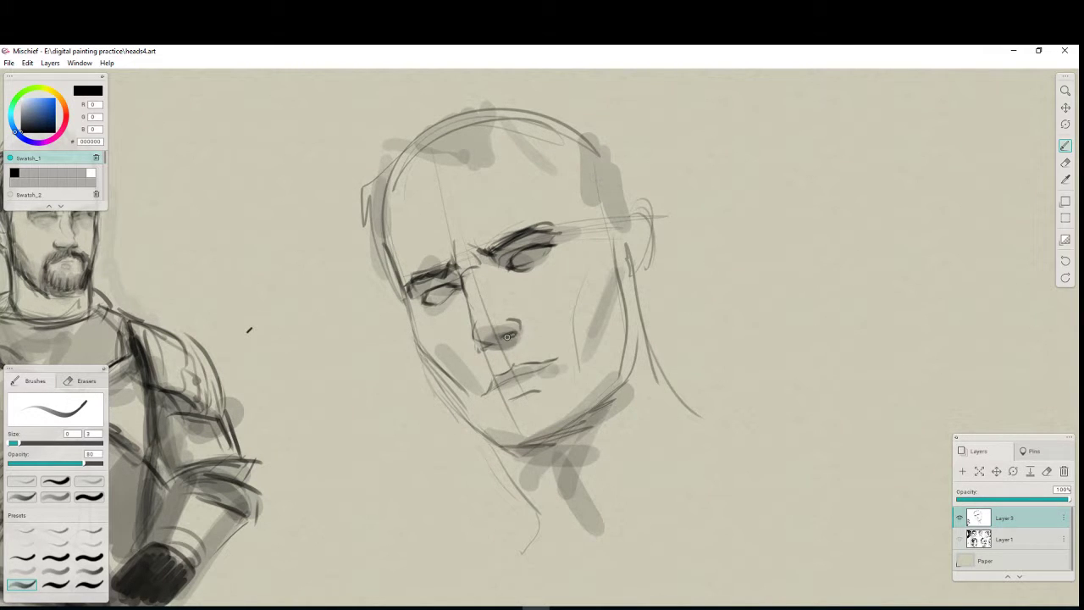
{"action": "mouse_move", "coordinate": [507, 337]}
{"action": "left_mouse_down"}
{"action": "mouse_move", "coordinate": [478, 332]}
{"action": "mouse_move", "coordinate": [483, 348]}
{"action": "mouse_move", "coordinate": [436, 353]}
{"action": "mouse_move", "coordinate": [476, 423]}
{"action": "mouse_move", "coordinate": [554, 434]}
{"action": "mouse_move", "coordinate": [511, 443]}
{"action": "mouse_move", "coordinate": [565, 427]}
{"action": "left_mouse_up"}
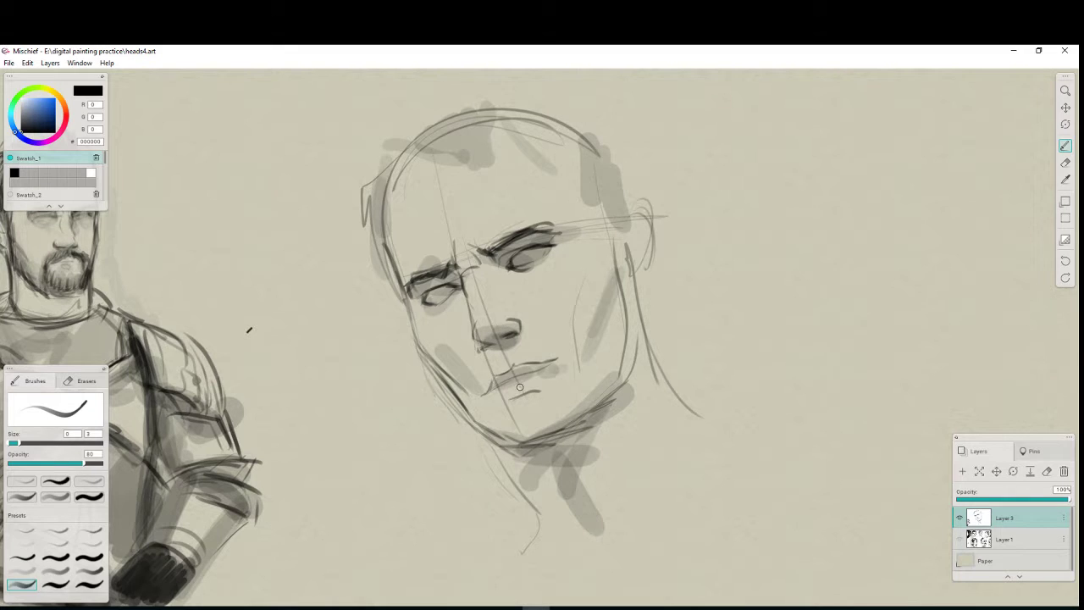
Darken the corners of the mouth and reinforce the lines around the far eye.
{"action": "mouse_move", "coordinate": [500, 387]}
{"action": "left_mouse_down"}
{"action": "mouse_move", "coordinate": [559, 363]}
{"action": "mouse_move", "coordinate": [489, 386]}
{"action": "left_mouse_up"}
{"action": "left_click_drag", "start_coordinate": [545, 370], "coordinate": [560, 360]}
{"action": "mouse_move", "coordinate": [430, 304]}
{"action": "left_mouse_down"}
{"action": "mouse_move", "coordinate": [450, 299]}
{"action": "mouse_move", "coordinate": [428, 288]}
{"action": "mouse_move", "coordinate": [454, 264]}
{"action": "mouse_move", "coordinate": [400, 288]}
{"action": "left_mouse_up"}
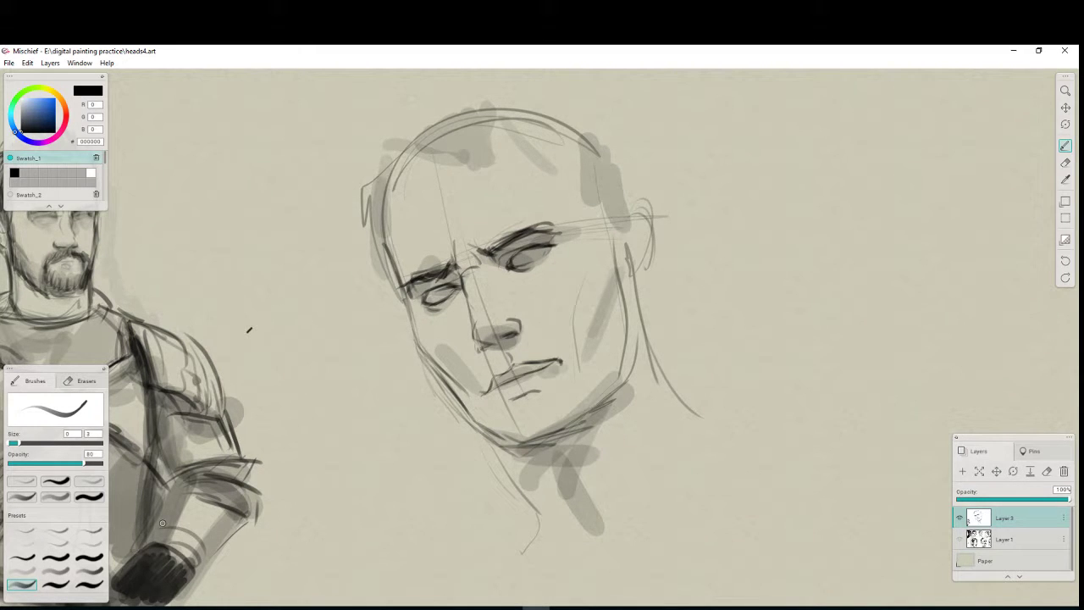
Shade the eye sockets, nose, lower lip and jaw edge with a soft brush of size 11 to 71 at 23 opacity.
{"action": "left_click", "coordinate": [21, 570]}
{"action": "mouse_move", "coordinate": [491, 265]}
{"action": "left_mouse_down"}
{"action": "mouse_move", "coordinate": [519, 270]}
{"action": "mouse_move", "coordinate": [503, 253]}
{"action": "mouse_move", "coordinate": [576, 232]}
{"action": "mouse_move", "coordinate": [462, 273]}
{"action": "left_mouse_up"}
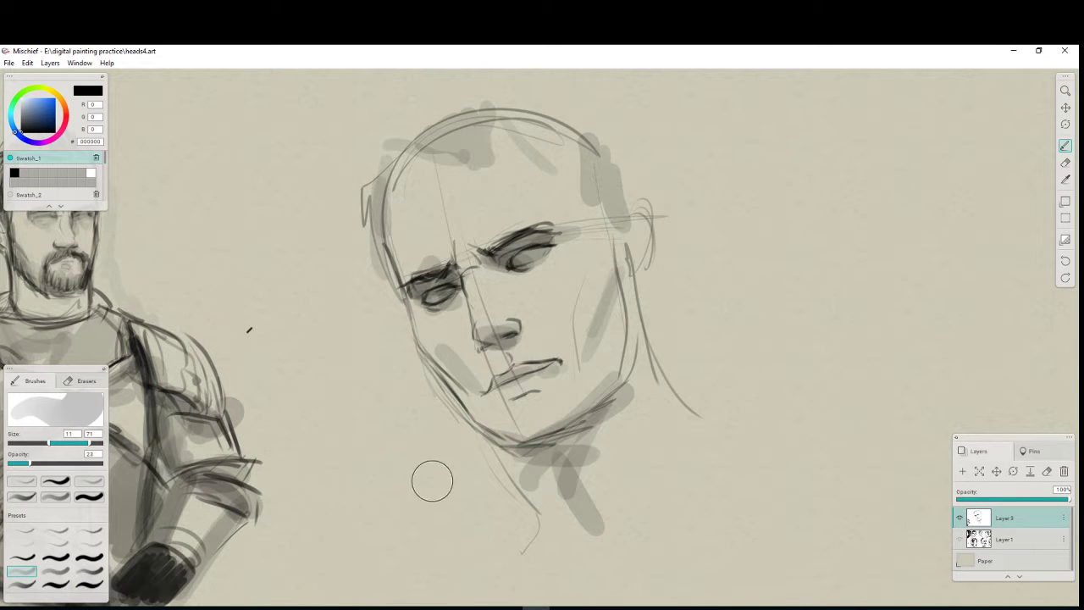
{"action": "mouse_move", "coordinate": [510, 328]}
{"action": "left_mouse_down"}
{"action": "mouse_move", "coordinate": [484, 342]}
{"action": "mouse_move", "coordinate": [488, 393]}
{"action": "mouse_move", "coordinate": [510, 375]}
{"action": "mouse_move", "coordinate": [495, 385]}
{"action": "mouse_move", "coordinate": [553, 368]}
{"action": "mouse_move", "coordinate": [535, 390]}
{"action": "left_mouse_up"}
{"action": "left_click_drag", "start_coordinate": [631, 355], "coordinate": [510, 441]}
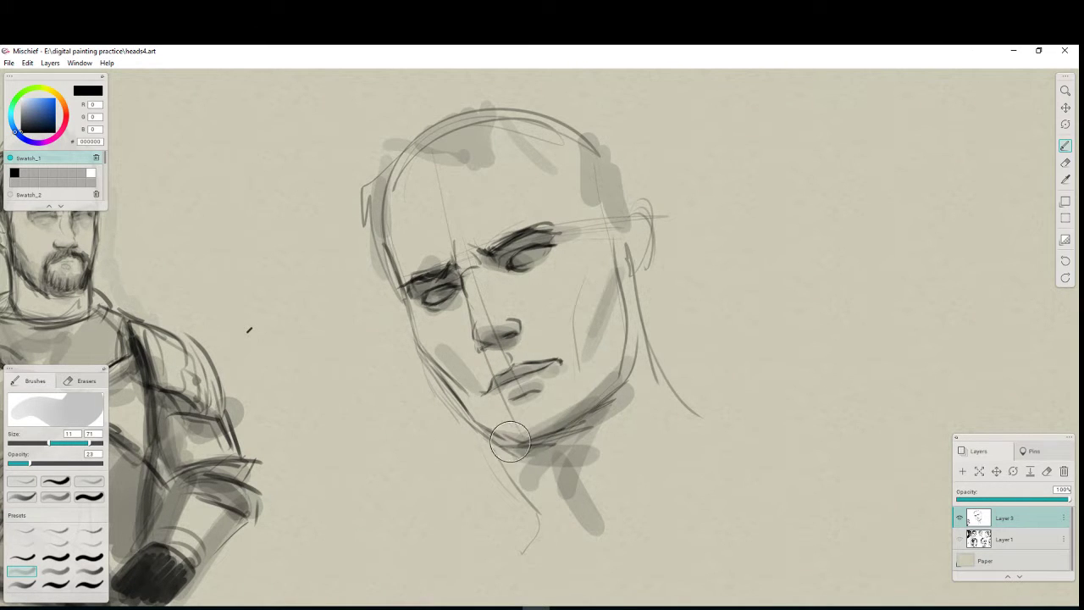
Build up soft tone in the near temple hair, fringe and crown, then undo the broad stroke above the head.
{"action": "mouse_move", "coordinate": [588, 184]}
{"action": "left_mouse_down"}
{"action": "mouse_move", "coordinate": [594, 211]}
{"action": "mouse_move", "coordinate": [564, 155]}
{"action": "mouse_move", "coordinate": [580, 160]}
{"action": "mouse_move", "coordinate": [596, 223]}
{"action": "left_mouse_up"}
{"action": "left_click_drag", "start_coordinate": [458, 149], "coordinate": [475, 166]}
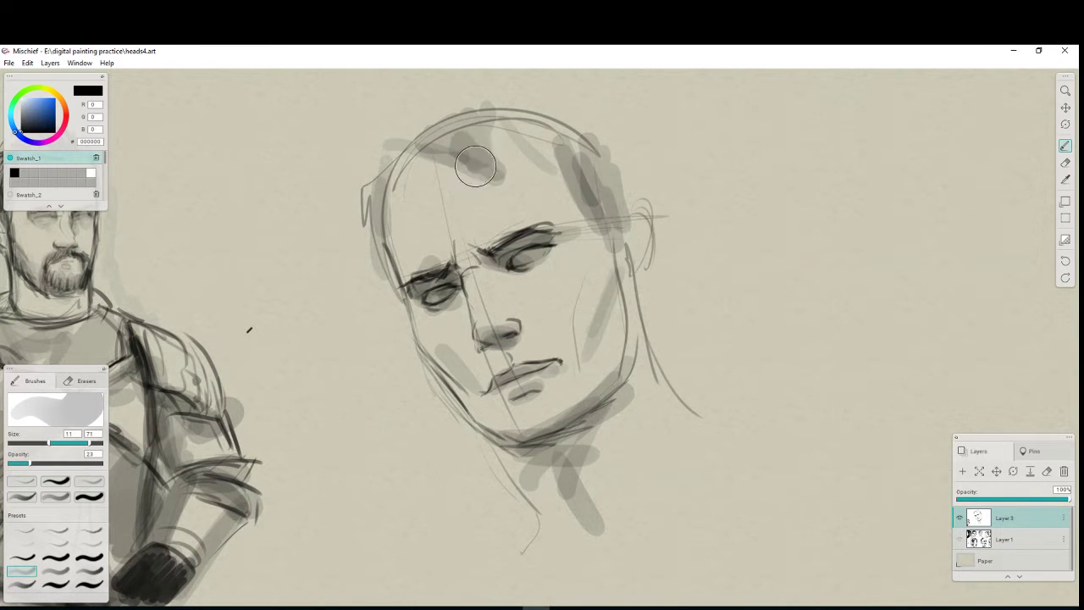
{"action": "mouse_move", "coordinate": [380, 170]}
{"action": "left_mouse_down"}
{"action": "mouse_move", "coordinate": [386, 253]}
{"action": "mouse_move", "coordinate": [387, 174]}
{"action": "mouse_move", "coordinate": [445, 129]}
{"action": "mouse_move", "coordinate": [534, 127]}
{"action": "left_mouse_up"}
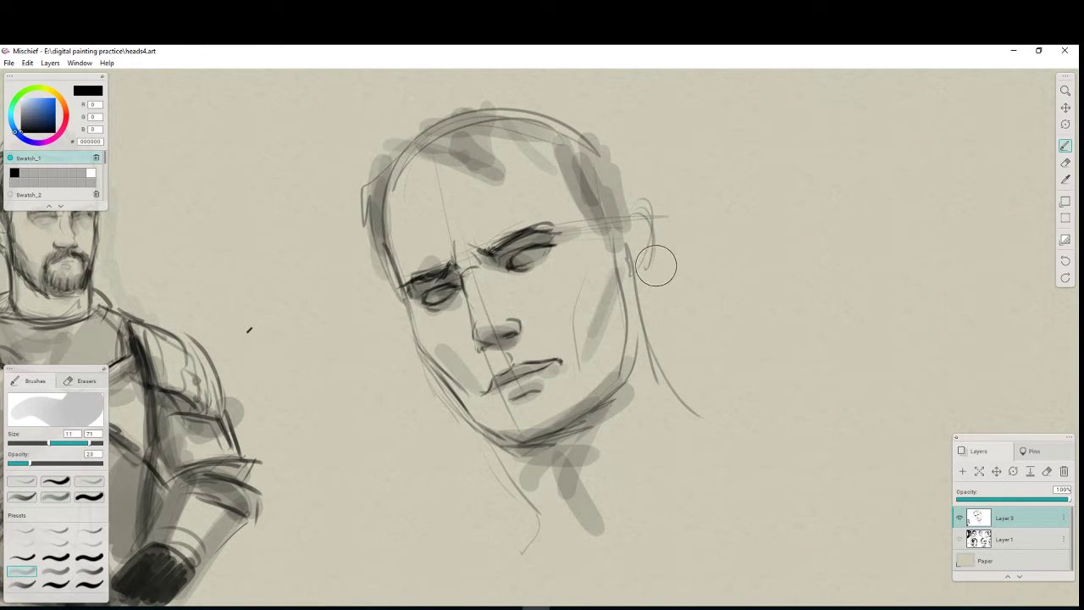
{"action": "left_click_drag", "start_coordinate": [620, 278], "coordinate": [640, 334]}
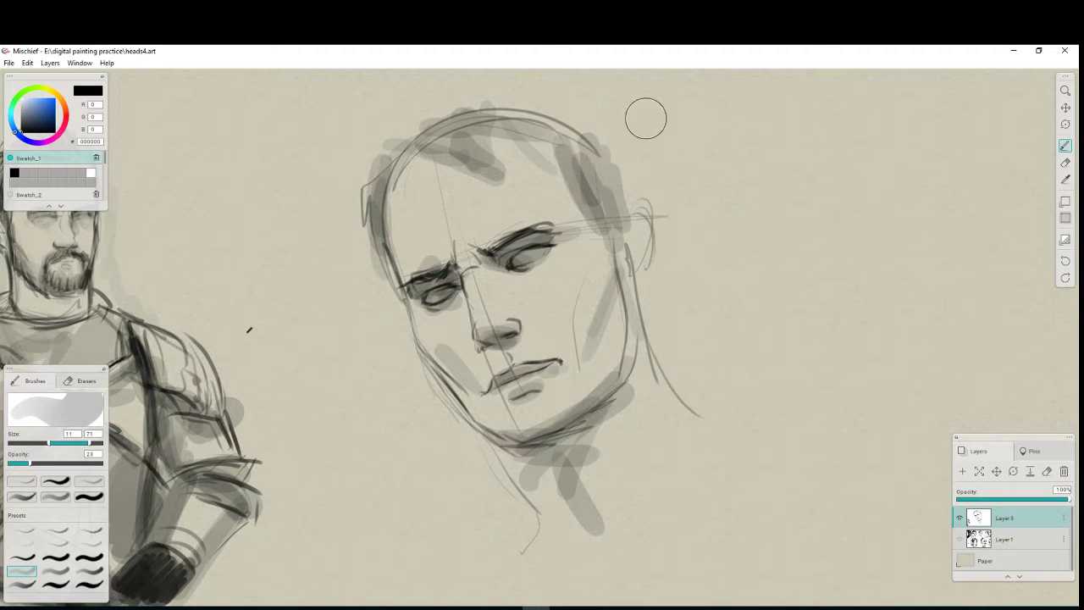
{"action": "mouse_move", "coordinate": [592, 84]}
{"action": "left_mouse_down"}
{"action": "mouse_move", "coordinate": [391, 125]}
{"action": "mouse_move", "coordinate": [346, 151]}
{"action": "left_mouse_up"}
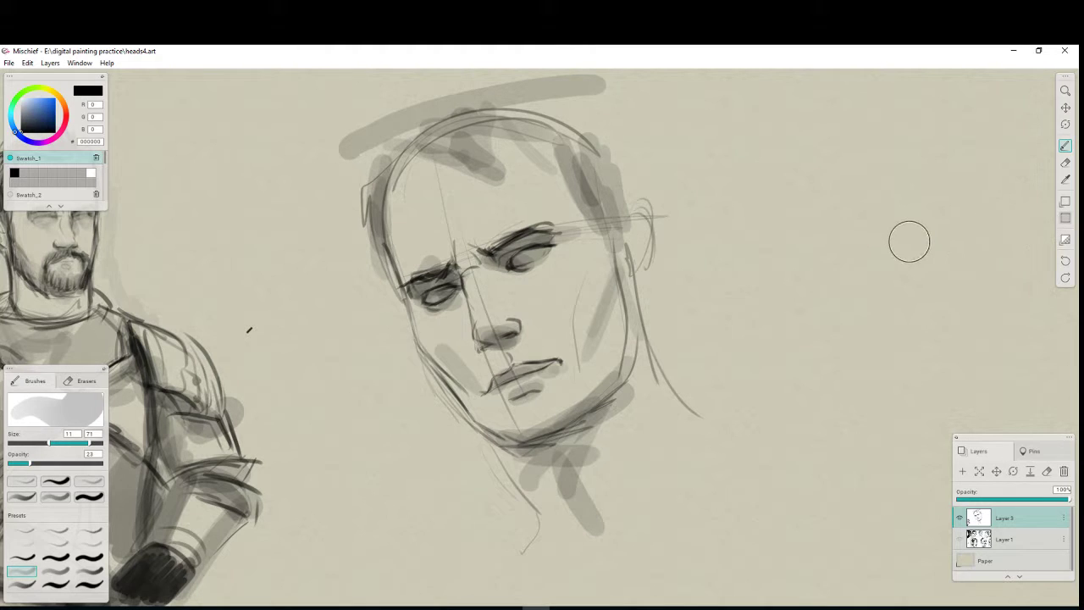
{"action": "key", "text": "ctrl+z"}
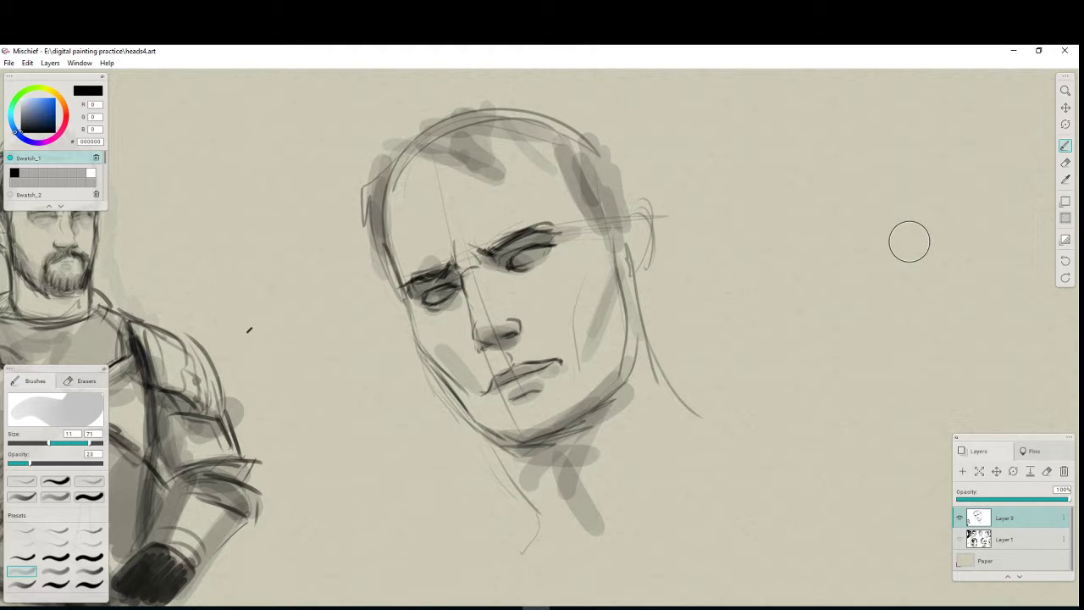
Darken the far cheek contour, chin and near jawline up to the ear with a thin brush at 80 opacity.
{"action": "left_click", "coordinate": [22, 584]}
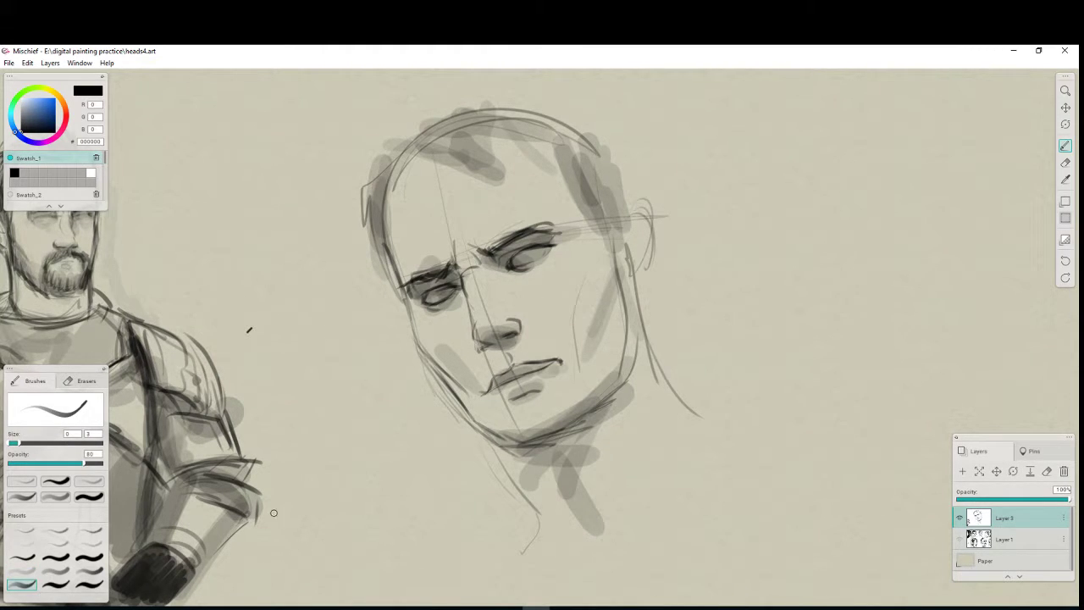
{"action": "mouse_move", "coordinate": [402, 281]}
{"action": "left_mouse_down"}
{"action": "mouse_move", "coordinate": [413, 329]}
{"action": "mouse_move", "coordinate": [478, 428]}
{"action": "left_mouse_up"}
{"action": "mouse_move", "coordinate": [438, 371]}
{"action": "left_mouse_down"}
{"action": "mouse_move", "coordinate": [504, 434]}
{"action": "mouse_move", "coordinate": [559, 432]}
{"action": "left_mouse_up"}
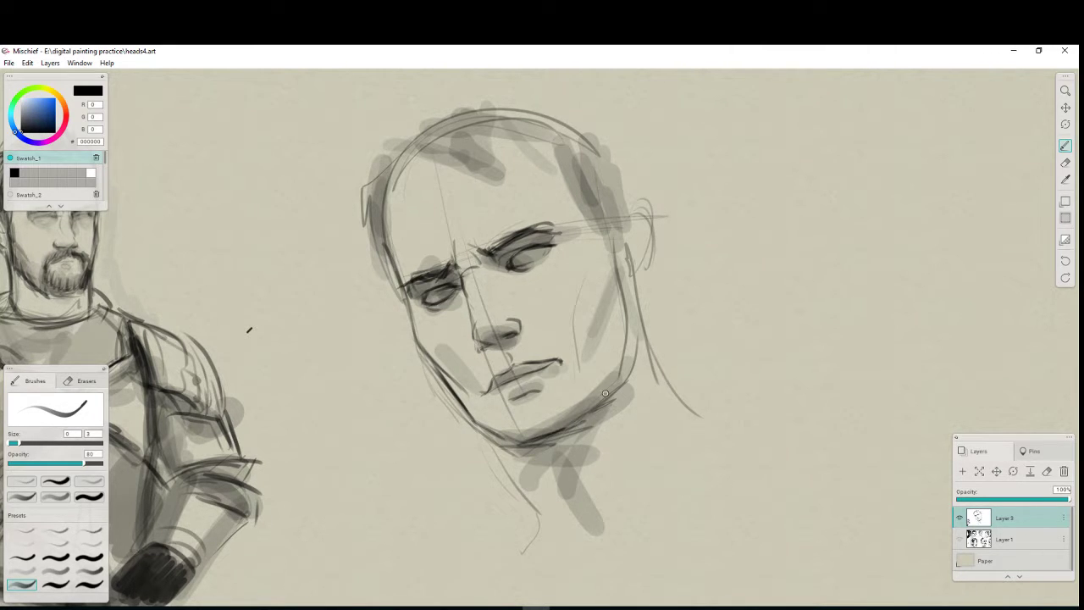
{"action": "left_click_drag", "start_coordinate": [620, 383], "coordinate": [588, 410]}
{"action": "mouse_move", "coordinate": [635, 362]}
{"action": "left_mouse_down"}
{"action": "mouse_move", "coordinate": [590, 406]}
{"action": "mouse_move", "coordinate": [632, 361]}
{"action": "left_mouse_up"}
{"action": "left_click_drag", "start_coordinate": [624, 269], "coordinate": [635, 343]}
Accent the nose's underside and bridge and the near brow, and add dark hair strands along the far temple.
{"action": "mouse_move", "coordinate": [480, 339]}
{"action": "left_mouse_down"}
{"action": "mouse_move", "coordinate": [483, 353]}
{"action": "mouse_move", "coordinate": [514, 333]}
{"action": "left_mouse_up"}
{"action": "left_click_drag", "start_coordinate": [465, 287], "coordinate": [474, 312]}
{"action": "mouse_move", "coordinate": [515, 254]}
{"action": "left_mouse_down"}
{"action": "mouse_move", "coordinate": [551, 247]}
{"action": "mouse_move", "coordinate": [500, 284]}
{"action": "mouse_move", "coordinate": [496, 250]}
{"action": "mouse_move", "coordinate": [483, 240]}
{"action": "mouse_move", "coordinate": [491, 255]}
{"action": "mouse_move", "coordinate": [482, 249]}
{"action": "mouse_move", "coordinate": [528, 225]}
{"action": "mouse_move", "coordinate": [559, 225]}
{"action": "left_mouse_up"}
{"action": "mouse_move", "coordinate": [411, 180]}
{"action": "left_mouse_down"}
{"action": "mouse_move", "coordinate": [395, 235]}
{"action": "mouse_move", "coordinate": [384, 209]}
{"action": "mouse_move", "coordinate": [387, 239]}
{"action": "mouse_move", "coordinate": [371, 198]}
{"action": "mouse_move", "coordinate": [401, 298]}
{"action": "mouse_move", "coordinate": [382, 265]}
{"action": "mouse_move", "coordinate": [385, 252]}
{"action": "mouse_move", "coordinate": [404, 300]}
{"action": "left_mouse_up"}
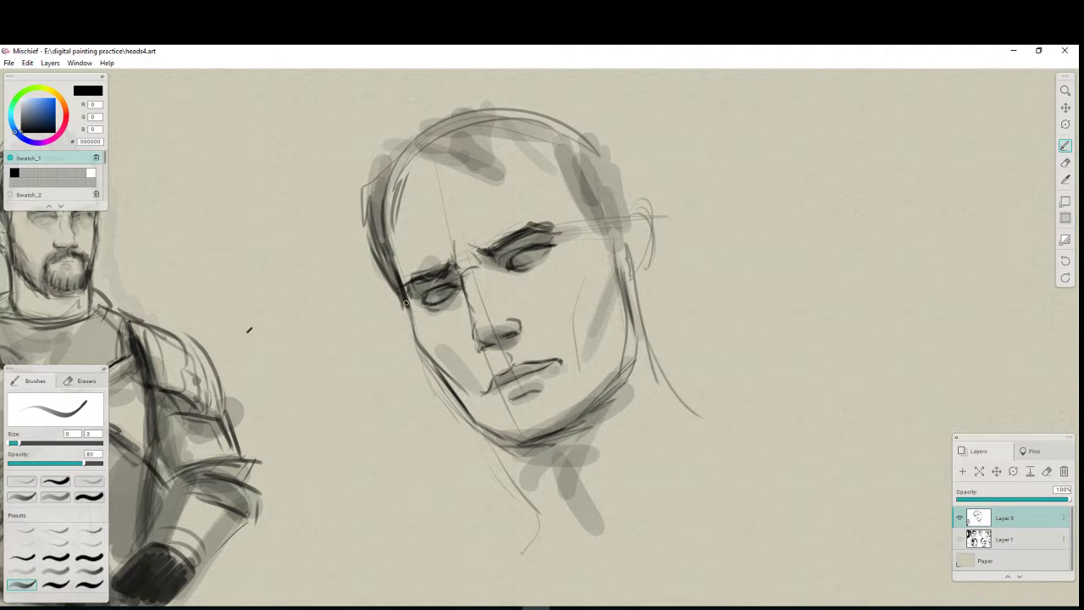
{"action": "key", "text": "e"}
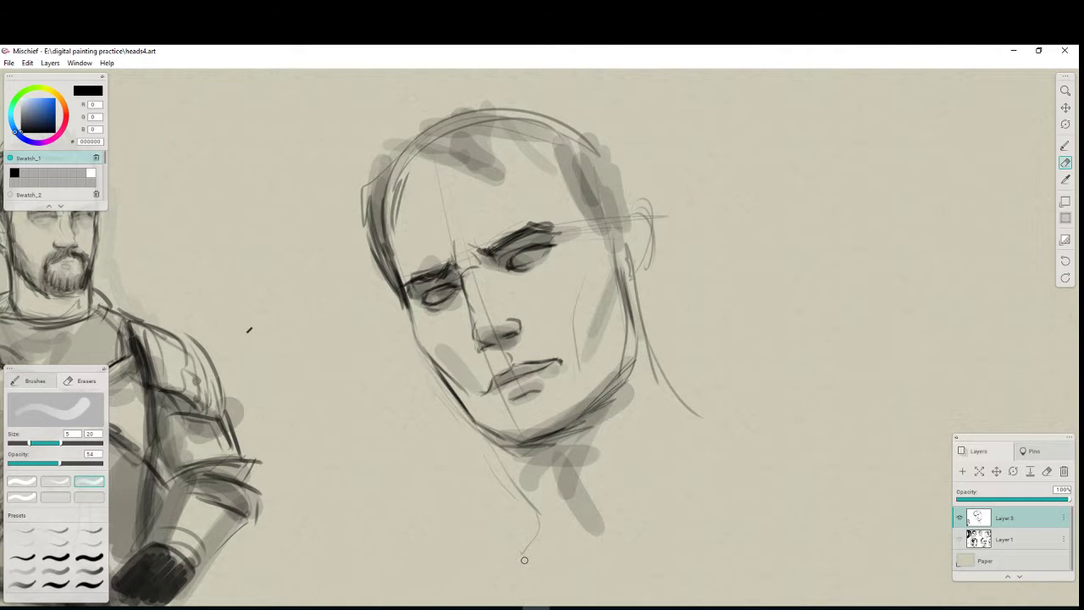
{"action": "key", "text": "b"}
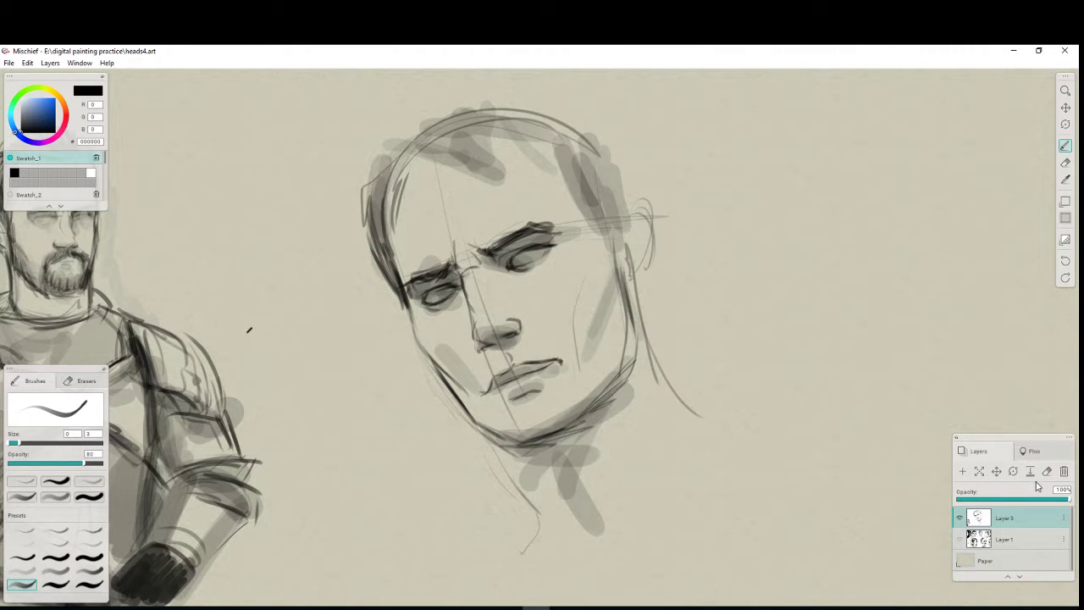
{"action": "left_click", "coordinate": [1068, 220]}
{"action": "left_click_drag", "start_coordinate": [542, 96], "coordinate": [816, 501]}
{"action": "left_click_drag", "start_coordinate": [760, 469], "coordinate": [629, 500]}
{"action": "mouse_move", "coordinate": [291, 99]}
{"action": "left_mouse_down"}
{"action": "mouse_move", "coordinate": [610, 113]}
{"action": "mouse_move", "coordinate": [778, 525]}
{"action": "left_mouse_up"}
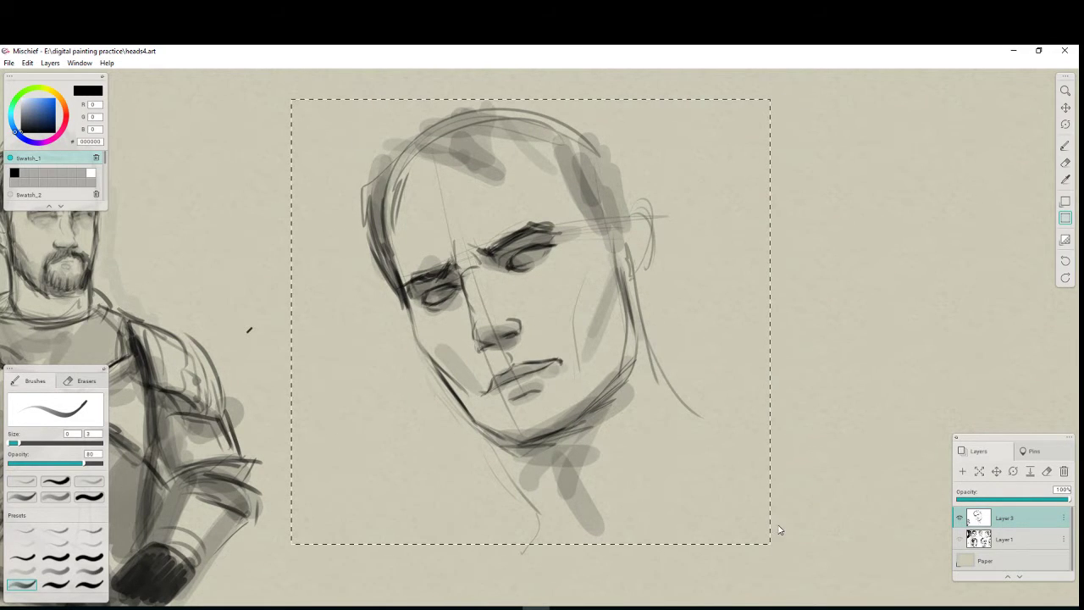
Draw the near temple hairline and sideburn, and outline the ear with its inner folds.
{"action": "left_click", "coordinate": [1065, 125]}
{"action": "mouse_move", "coordinate": [804, 428]}
{"action": "left_mouse_down"}
{"action": "mouse_move", "coordinate": [813, 411]}
{"action": "mouse_move", "coordinate": [808, 424]}
{"action": "left_mouse_up"}
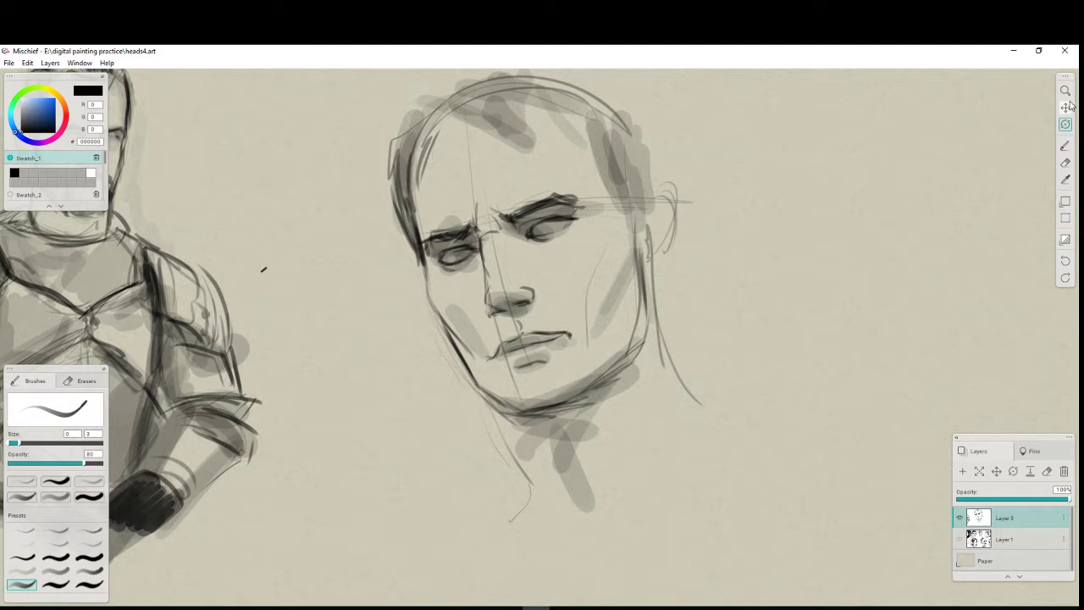
{"action": "left_click", "coordinate": [1065, 147]}
{"action": "key", "text": "space"}
{"action": "mouse_move", "coordinate": [672, 391]}
{"action": "left_mouse_down"}
{"action": "mouse_move", "coordinate": [948, 429]}
{"action": "mouse_move", "coordinate": [629, 406]}
{"action": "mouse_move", "coordinate": [618, 431]}
{"action": "left_mouse_up"}
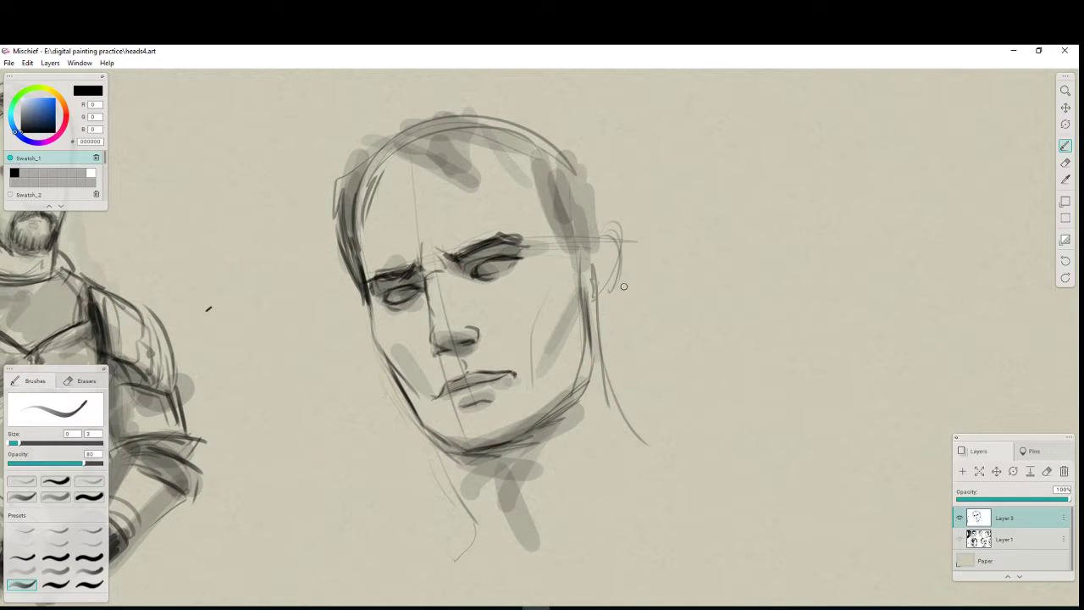
{"action": "mouse_move", "coordinate": [549, 170]}
{"action": "left_mouse_down"}
{"action": "mouse_move", "coordinate": [534, 194]}
{"action": "mouse_move", "coordinate": [535, 162]}
{"action": "mouse_move", "coordinate": [559, 229]}
{"action": "left_mouse_up"}
{"action": "mouse_move", "coordinate": [519, 157]}
{"action": "left_mouse_down"}
{"action": "mouse_move", "coordinate": [572, 274]}
{"action": "mouse_move", "coordinate": [587, 277]}
{"action": "left_mouse_up"}
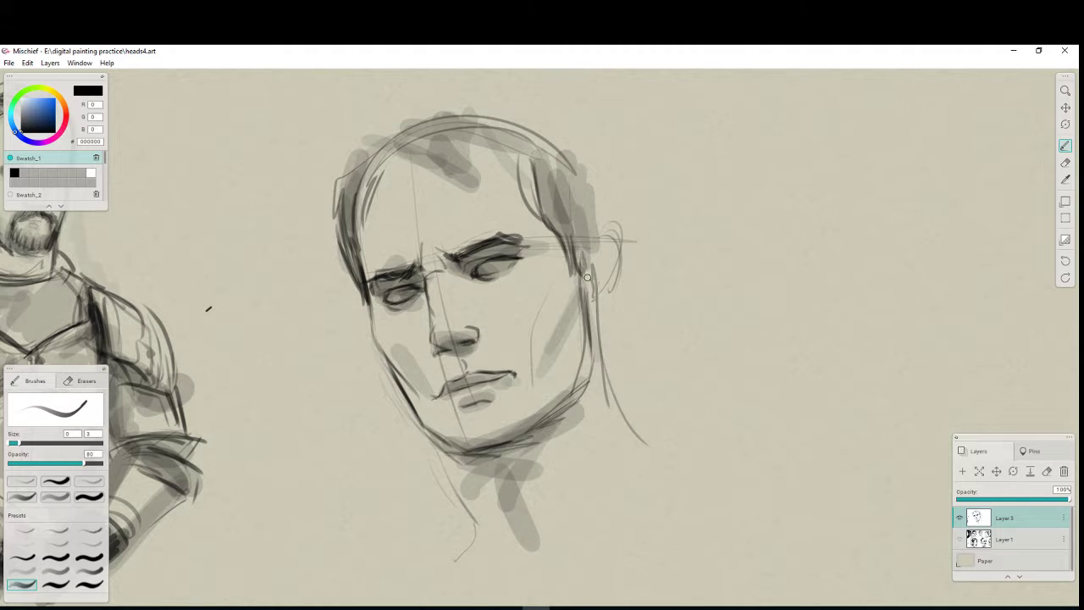
{"action": "mouse_move", "coordinate": [585, 239]}
{"action": "left_mouse_down"}
{"action": "mouse_move", "coordinate": [591, 216]}
{"action": "mouse_move", "coordinate": [607, 220]}
{"action": "mouse_move", "coordinate": [616, 245]}
{"action": "mouse_move", "coordinate": [586, 337]}
{"action": "mouse_move", "coordinate": [609, 287]}
{"action": "mouse_move", "coordinate": [581, 253]}
{"action": "mouse_move", "coordinate": [584, 229]}
{"action": "mouse_move", "coordinate": [606, 219]}
{"action": "mouse_move", "coordinate": [617, 253]}
{"action": "mouse_move", "coordinate": [608, 286]}
{"action": "left_mouse_up"}
{"action": "mouse_move", "coordinate": [585, 249]}
{"action": "left_mouse_down"}
{"action": "mouse_move", "coordinate": [589, 260]}
{"action": "mouse_move", "coordinate": [595, 225]}
{"action": "mouse_move", "coordinate": [611, 240]}
{"action": "mouse_move", "coordinate": [604, 288]}
{"action": "mouse_move", "coordinate": [589, 263]}
{"action": "left_mouse_up"}
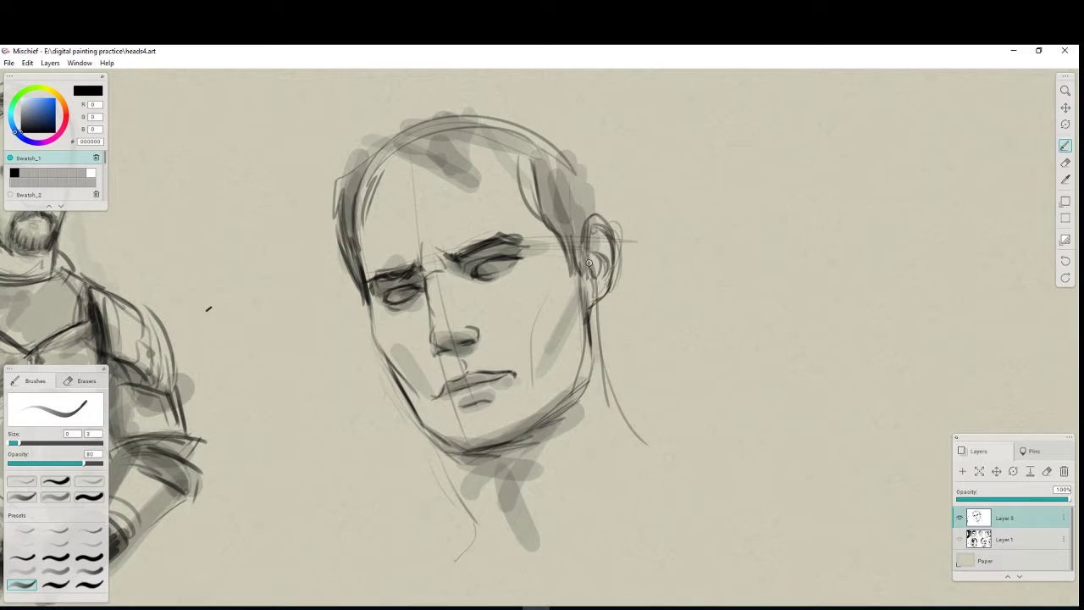
Draw pointed fringe locks and the far hair outline, and sharpen the near eye and lips.
{"action": "mouse_move", "coordinate": [536, 156]}
{"action": "left_mouse_down"}
{"action": "mouse_move", "coordinate": [557, 233]}
{"action": "mouse_move", "coordinate": [530, 200]}
{"action": "mouse_move", "coordinate": [556, 204]}
{"action": "left_mouse_up"}
{"action": "mouse_move", "coordinate": [478, 129]}
{"action": "left_mouse_down"}
{"action": "mouse_move", "coordinate": [482, 165]}
{"action": "mouse_move", "coordinate": [500, 157]}
{"action": "mouse_move", "coordinate": [468, 136]}
{"action": "mouse_move", "coordinate": [462, 174]}
{"action": "left_mouse_up"}
{"action": "mouse_move", "coordinate": [403, 152]}
{"action": "left_mouse_down"}
{"action": "mouse_move", "coordinate": [466, 194]}
{"action": "mouse_move", "coordinate": [461, 202]}
{"action": "mouse_move", "coordinate": [464, 181]}
{"action": "mouse_move", "coordinate": [373, 194]}
{"action": "mouse_move", "coordinate": [392, 133]}
{"action": "mouse_move", "coordinate": [351, 150]}
{"action": "mouse_move", "coordinate": [373, 322]}
{"action": "mouse_move", "coordinate": [404, 381]}
{"action": "left_mouse_up"}
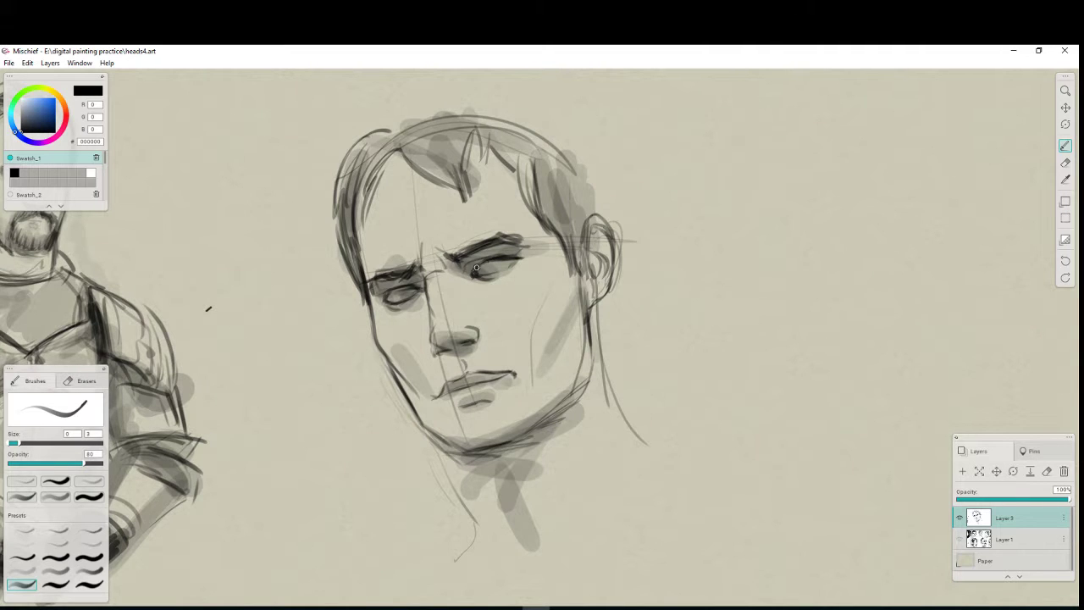
{"action": "mouse_move", "coordinate": [462, 256]}
{"action": "left_mouse_down"}
{"action": "mouse_move", "coordinate": [498, 238]}
{"action": "mouse_move", "coordinate": [541, 251]}
{"action": "left_mouse_up"}
{"action": "mouse_move", "coordinate": [458, 378]}
{"action": "left_mouse_down"}
{"action": "mouse_move", "coordinate": [508, 376]}
{"action": "mouse_move", "coordinate": [439, 396]}
{"action": "mouse_move", "coordinate": [473, 386]}
{"action": "mouse_move", "coordinate": [487, 401]}
{"action": "left_mouse_up"}
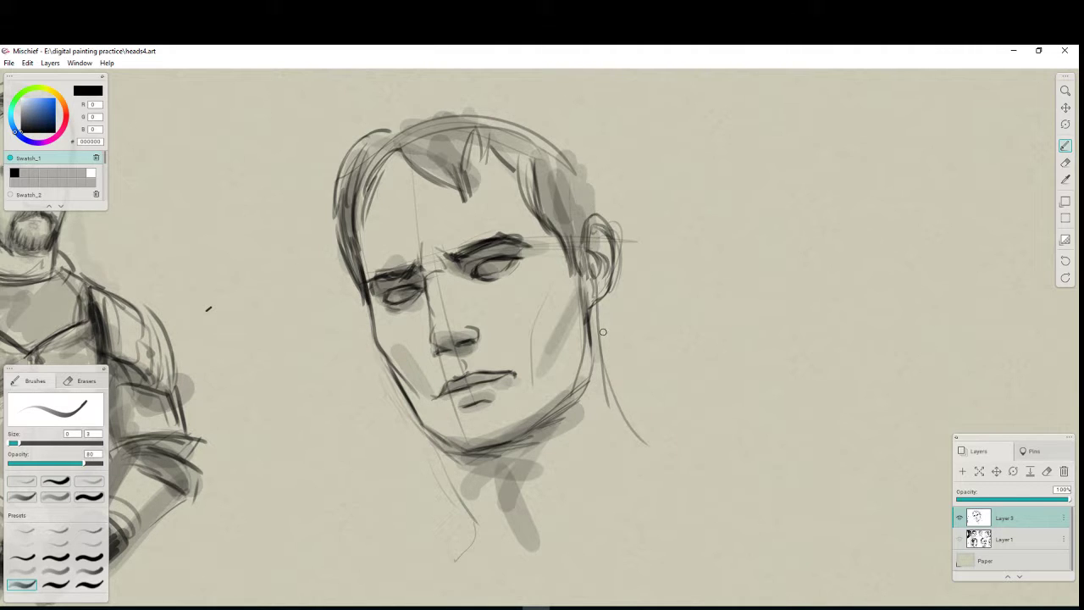
Darken the ear's front edge and the neck beneath it, and draw the neck line under the chin and a short shoulder line.
{"action": "mouse_move", "coordinate": [589, 298]}
{"action": "left_mouse_down"}
{"action": "mouse_move", "coordinate": [593, 358]}
{"action": "mouse_move", "coordinate": [602, 348]}
{"action": "left_mouse_up"}
{"action": "mouse_move", "coordinate": [586, 223]}
{"action": "left_mouse_down"}
{"action": "mouse_move", "coordinate": [610, 246]}
{"action": "mouse_move", "coordinate": [584, 251]}
{"action": "mouse_move", "coordinate": [591, 288]}
{"action": "left_mouse_up"}
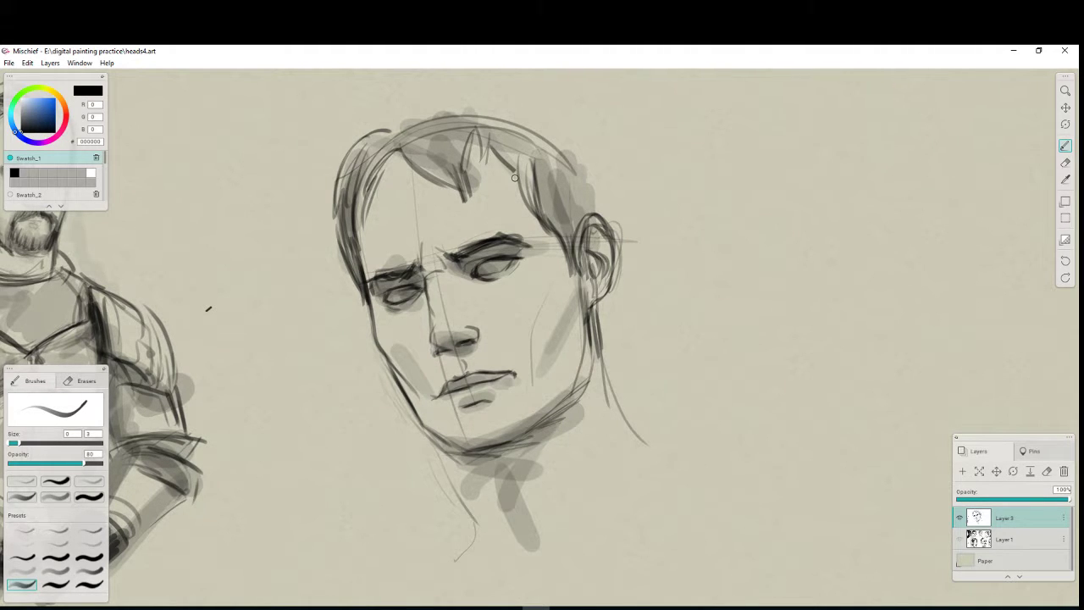
{"action": "mouse_move", "coordinate": [415, 411]}
{"action": "left_mouse_down"}
{"action": "mouse_move", "coordinate": [465, 449]}
{"action": "mouse_move", "coordinate": [500, 514]}
{"action": "left_mouse_up"}
{"action": "mouse_move", "coordinate": [456, 458]}
{"action": "left_mouse_down"}
{"action": "mouse_move", "coordinate": [500, 511]}
{"action": "mouse_move", "coordinate": [482, 488]}
{"action": "mouse_move", "coordinate": [451, 550]}
{"action": "left_mouse_up"}
{"action": "left_click_drag", "start_coordinate": [632, 455], "coordinate": [593, 508]}
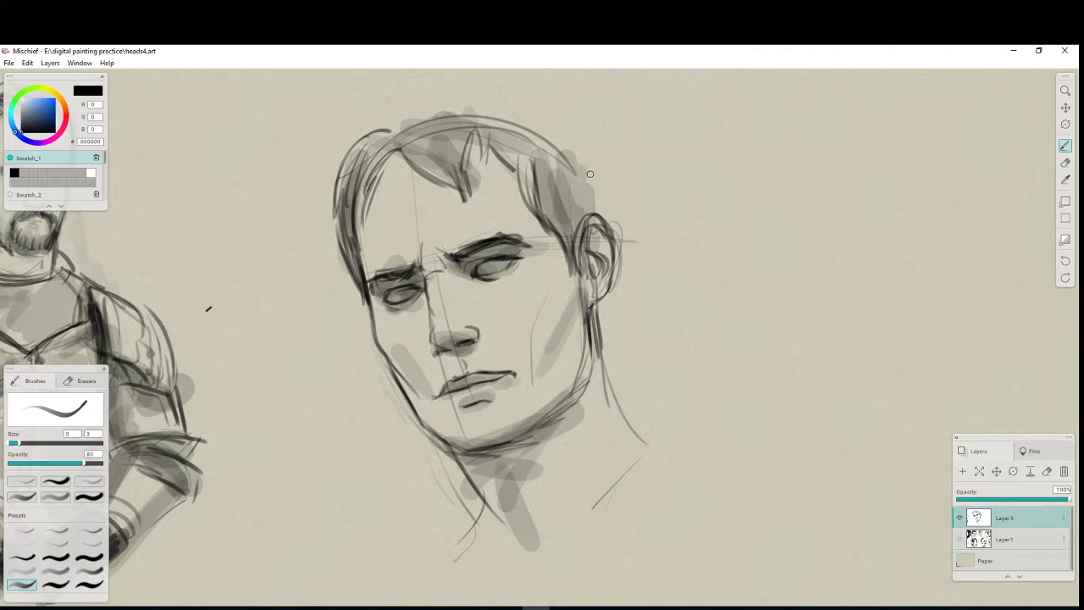
Start the hair outline above the ear and over the far side of the crown, and add pointed locks to the fringe.
{"action": "left_click_drag", "start_coordinate": [591, 174], "coordinate": [601, 218]}
{"action": "scroll", "coordinate": [593, 242], "scroll_direction": "up", "scroll_amount": 3}
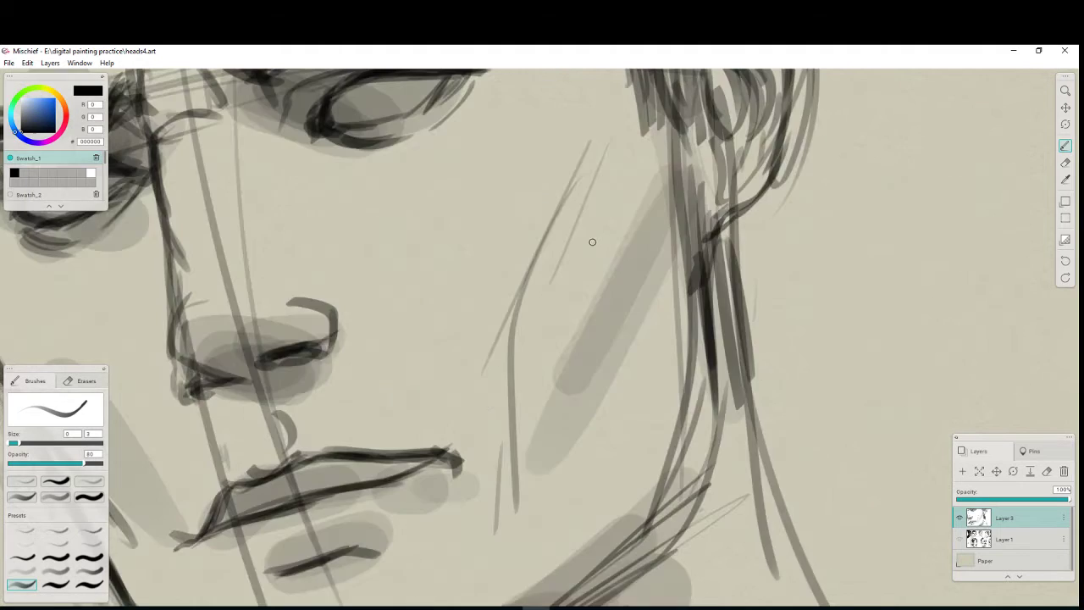
{"action": "scroll", "coordinate": [593, 242], "scroll_direction": "down", "scroll_amount": 4}
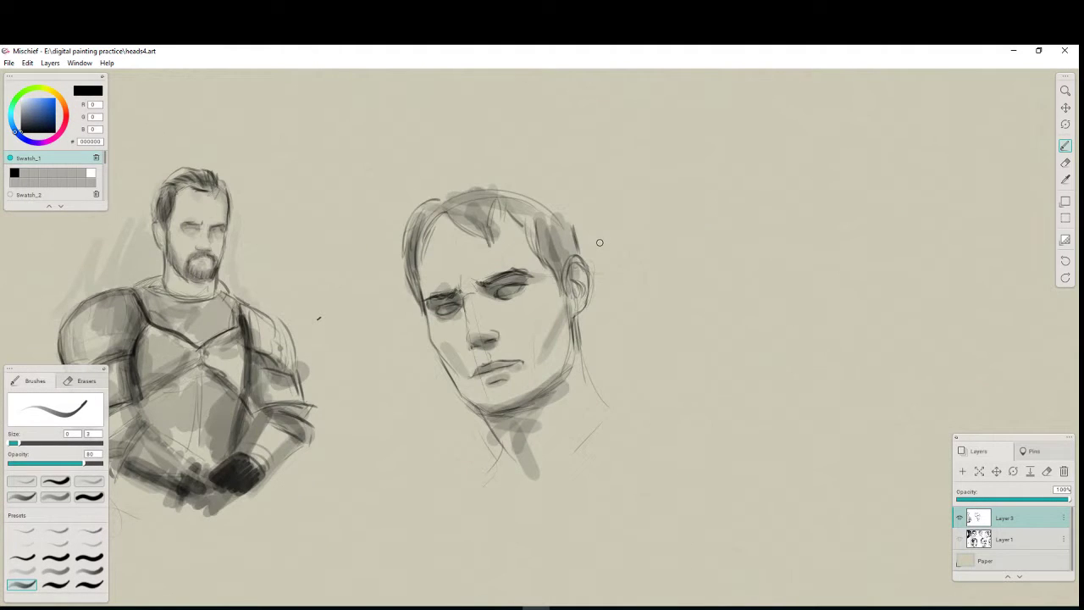
{"action": "scroll", "coordinate": [600, 243], "scroll_direction": "up", "scroll_amount": 2}
{"action": "key", "text": "space"}
{"action": "left_click_drag", "start_coordinate": [593, 267], "coordinate": [578, 316]}
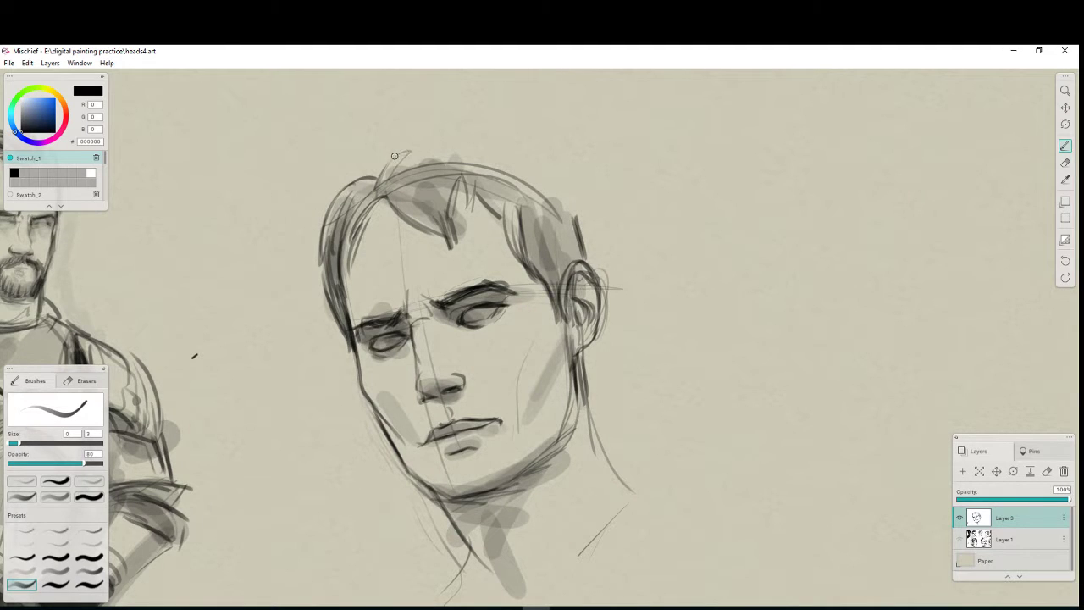
{"action": "left_click_drag", "start_coordinate": [385, 148], "coordinate": [402, 142]}
{"action": "mouse_move", "coordinate": [361, 179]}
{"action": "left_mouse_down"}
{"action": "mouse_move", "coordinate": [378, 151]}
{"action": "mouse_move", "coordinate": [344, 186]}
{"action": "left_mouse_up"}
{"action": "mouse_move", "coordinate": [359, 169]}
{"action": "left_mouse_down"}
{"action": "mouse_move", "coordinate": [362, 202]}
{"action": "mouse_move", "coordinate": [428, 257]}
{"action": "left_mouse_up"}
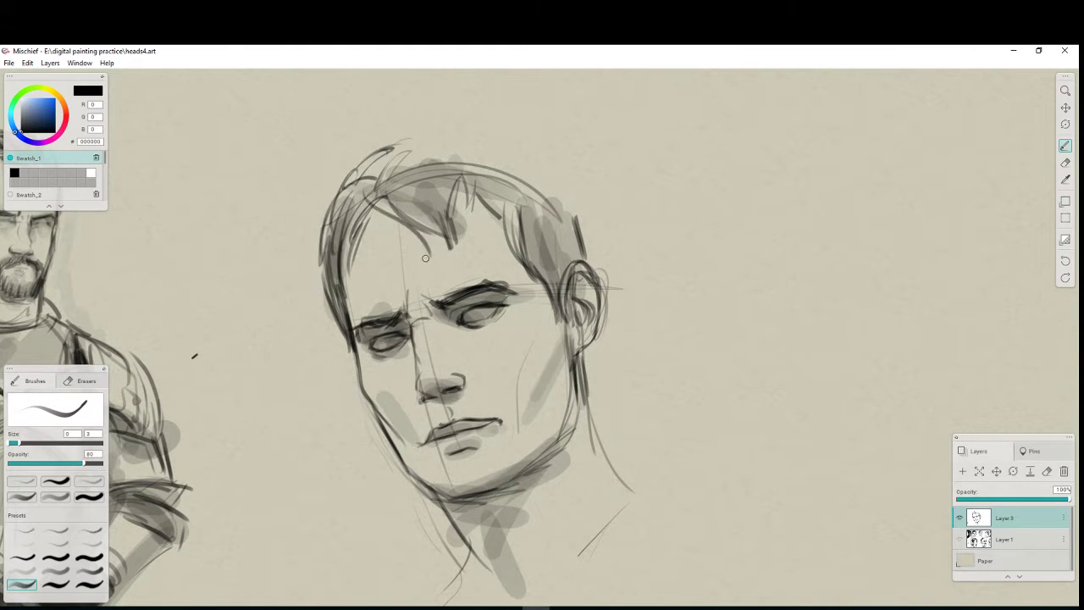
{"action": "left_click_drag", "start_coordinate": [423, 218], "coordinate": [436, 249]}
{"action": "left_click_drag", "start_coordinate": [426, 217], "coordinate": [439, 239]}
Raise the hair's volume with curved strands over the crown, back and far side, and extend the fringe across the forehead.
{"action": "mouse_move", "coordinate": [393, 151]}
{"action": "left_mouse_down"}
{"action": "mouse_move", "coordinate": [455, 150]}
{"action": "mouse_move", "coordinate": [500, 177]}
{"action": "mouse_move", "coordinate": [447, 142]}
{"action": "mouse_move", "coordinate": [537, 203]}
{"action": "mouse_move", "coordinate": [536, 174]}
{"action": "mouse_move", "coordinate": [542, 219]}
{"action": "left_mouse_up"}
{"action": "mouse_move", "coordinate": [568, 185]}
{"action": "left_mouse_down"}
{"action": "mouse_move", "coordinate": [580, 231]}
{"action": "mouse_move", "coordinate": [552, 156]}
{"action": "left_mouse_up"}
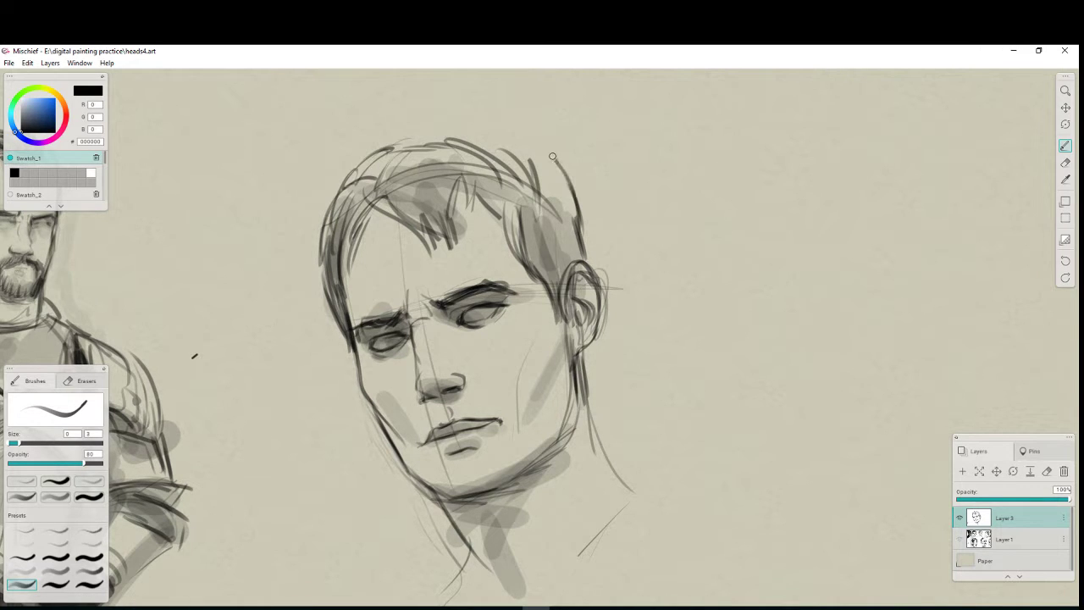
{"action": "mouse_move", "coordinate": [392, 145]}
{"action": "left_mouse_down"}
{"action": "mouse_move", "coordinate": [464, 129]}
{"action": "mouse_move", "coordinate": [500, 136]}
{"action": "mouse_move", "coordinate": [564, 193]}
{"action": "mouse_move", "coordinate": [337, 177]}
{"action": "mouse_move", "coordinate": [326, 246]}
{"action": "left_mouse_up"}
{"action": "left_click_drag", "start_coordinate": [334, 193], "coordinate": [340, 259]}
{"action": "left_click_drag", "start_coordinate": [394, 210], "coordinate": [418, 270]}
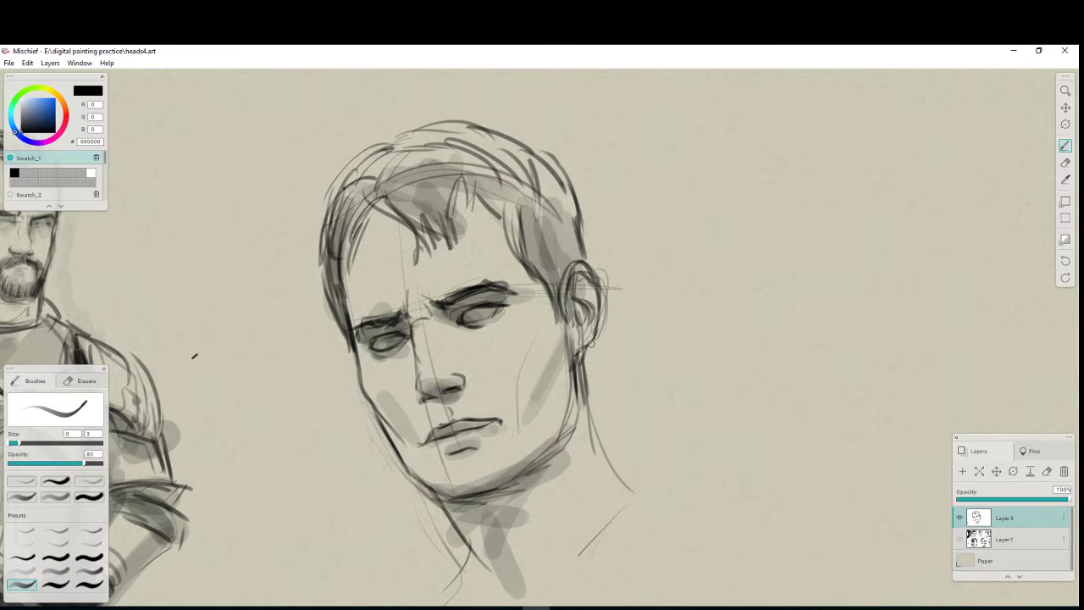
Draw a hair lock hanging behind the ear, and darken the near neck line and the jaw's lower edge.
{"action": "left_click_drag", "start_coordinate": [591, 343], "coordinate": [598, 413]}
{"action": "mouse_move", "coordinate": [585, 372]}
{"action": "left_mouse_down"}
{"action": "mouse_move", "coordinate": [592, 425]}
{"action": "mouse_move", "coordinate": [584, 399]}
{"action": "mouse_move", "coordinate": [639, 489]}
{"action": "left_mouse_up"}
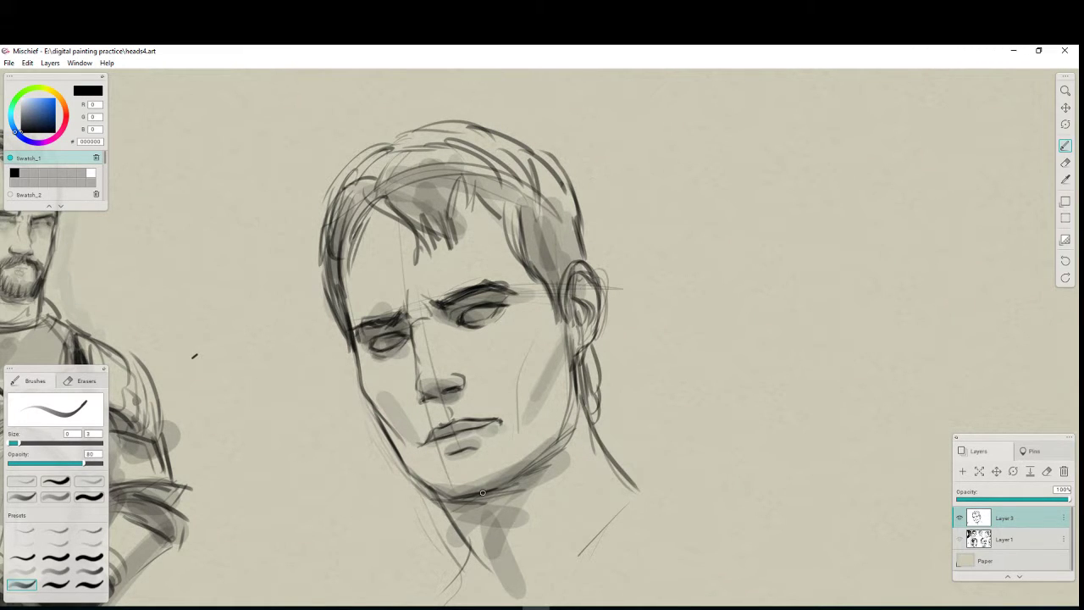
{"action": "left_click_drag", "start_coordinate": [449, 500], "coordinate": [512, 485]}
{"action": "left_click_drag", "start_coordinate": [560, 437], "coordinate": [522, 475]}
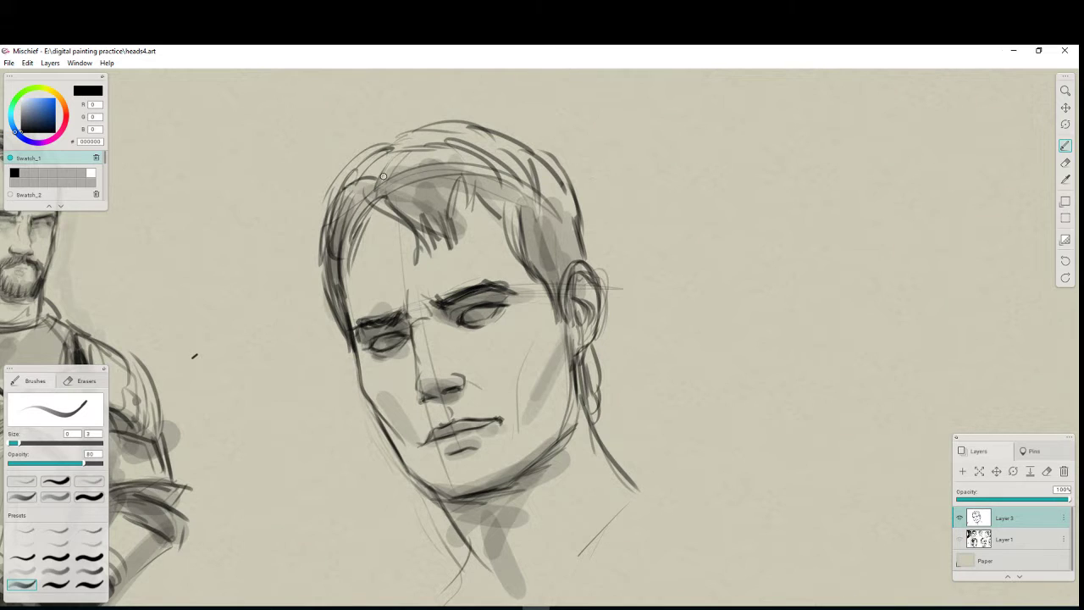
Add darker hair strands along the far temple and the outer edge of the far side.
{"action": "mouse_move", "coordinate": [383, 177]}
{"action": "left_mouse_down"}
{"action": "mouse_move", "coordinate": [413, 222]}
{"action": "mouse_move", "coordinate": [344, 258]}
{"action": "mouse_move", "coordinate": [349, 305]}
{"action": "left_mouse_up"}
{"action": "left_click_drag", "start_coordinate": [342, 258], "coordinate": [349, 312]}
{"action": "left_click_drag", "start_coordinate": [326, 219], "coordinate": [315, 276]}
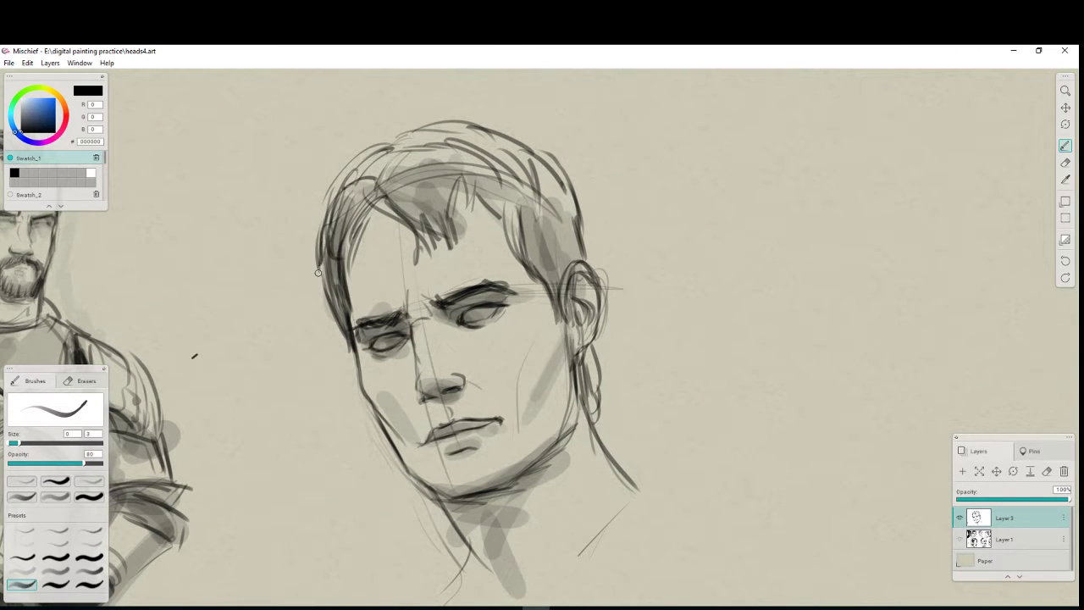
Thicken the far side of the hair with downward strands and flick a pointed lock out beside the temple.
{"action": "mouse_move", "coordinate": [324, 238]}
{"action": "left_mouse_down"}
{"action": "mouse_move", "coordinate": [310, 288]}
{"action": "mouse_move", "coordinate": [344, 315]}
{"action": "left_mouse_up"}
{"action": "left_click_drag", "start_coordinate": [359, 204], "coordinate": [342, 248]}
{"action": "left_click_drag", "start_coordinate": [361, 173], "coordinate": [329, 256]}
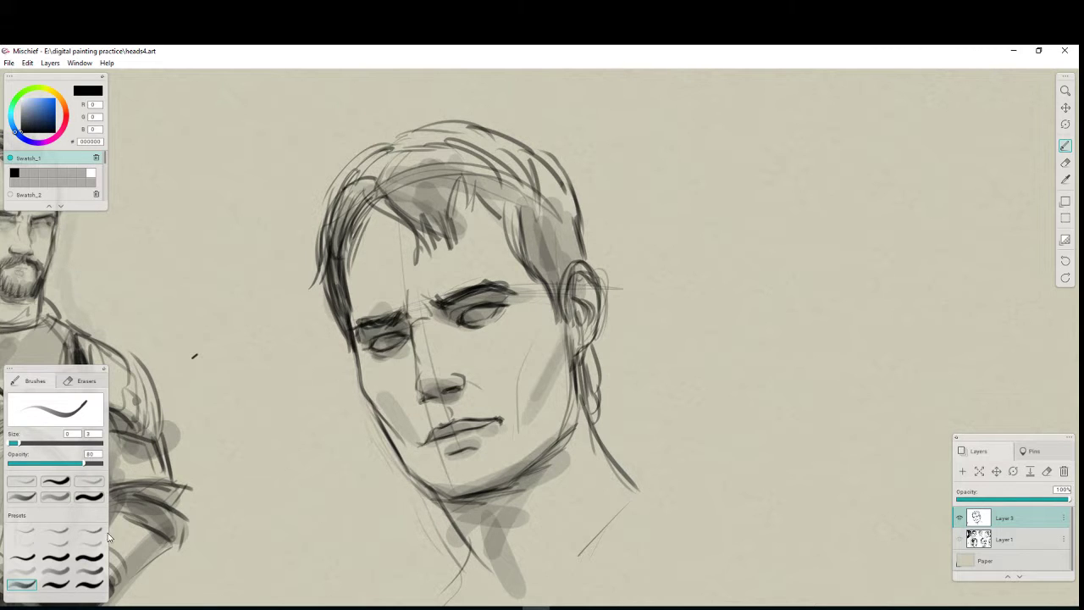
Set a soft grey brush to 34 opacity and shade the hair above the ear, along the fringe and down the far side.
{"action": "left_click", "coordinate": [22, 570]}
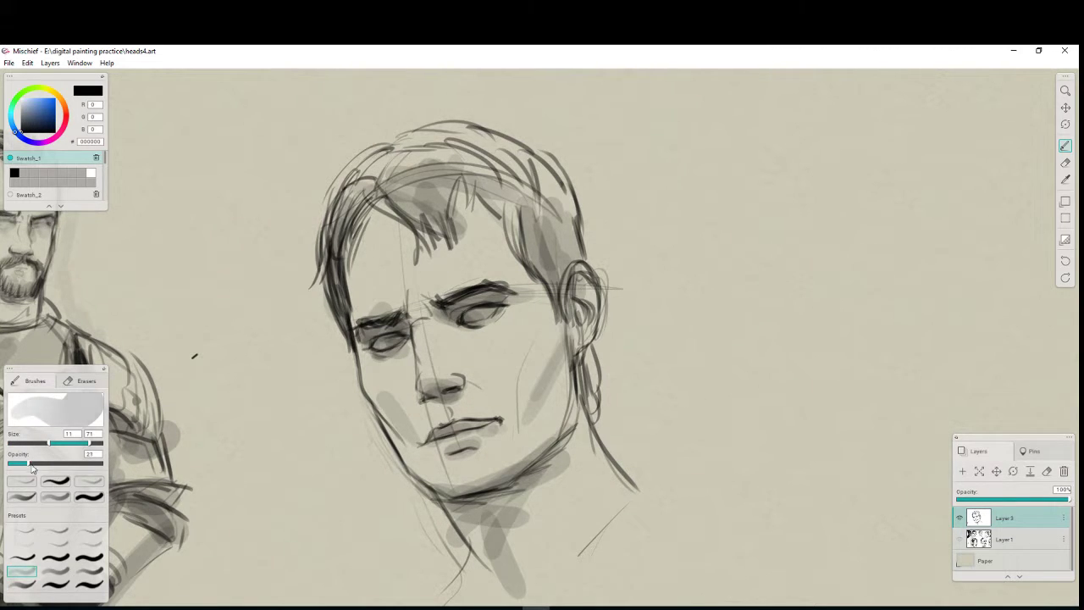
{"action": "mouse_move", "coordinate": [30, 464]}
{"action": "left_mouse_down"}
{"action": "mouse_move", "coordinate": [78, 444]}
{"action": "mouse_move", "coordinate": [66, 446]}
{"action": "left_mouse_up"}
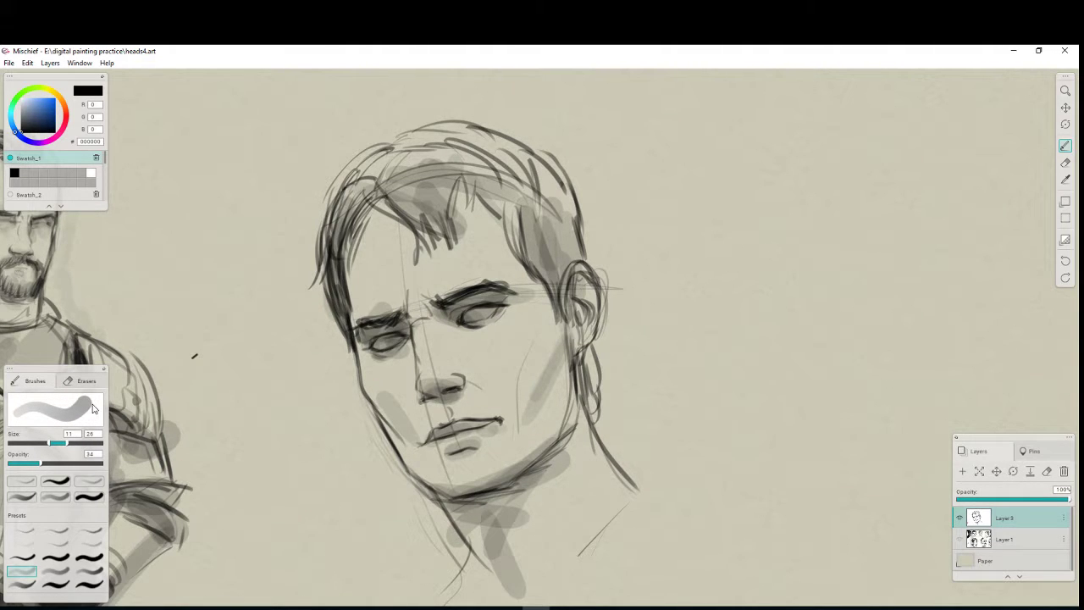
{"action": "mouse_move", "coordinate": [504, 209]}
{"action": "left_mouse_down"}
{"action": "mouse_move", "coordinate": [520, 247]}
{"action": "mouse_move", "coordinate": [514, 209]}
{"action": "mouse_move", "coordinate": [564, 257]}
{"action": "mouse_move", "coordinate": [569, 201]}
{"action": "mouse_move", "coordinate": [524, 232]}
{"action": "mouse_move", "coordinate": [565, 296]}
{"action": "mouse_move", "coordinate": [547, 244]}
{"action": "mouse_move", "coordinate": [549, 204]}
{"action": "mouse_move", "coordinate": [577, 261]}
{"action": "left_mouse_up"}
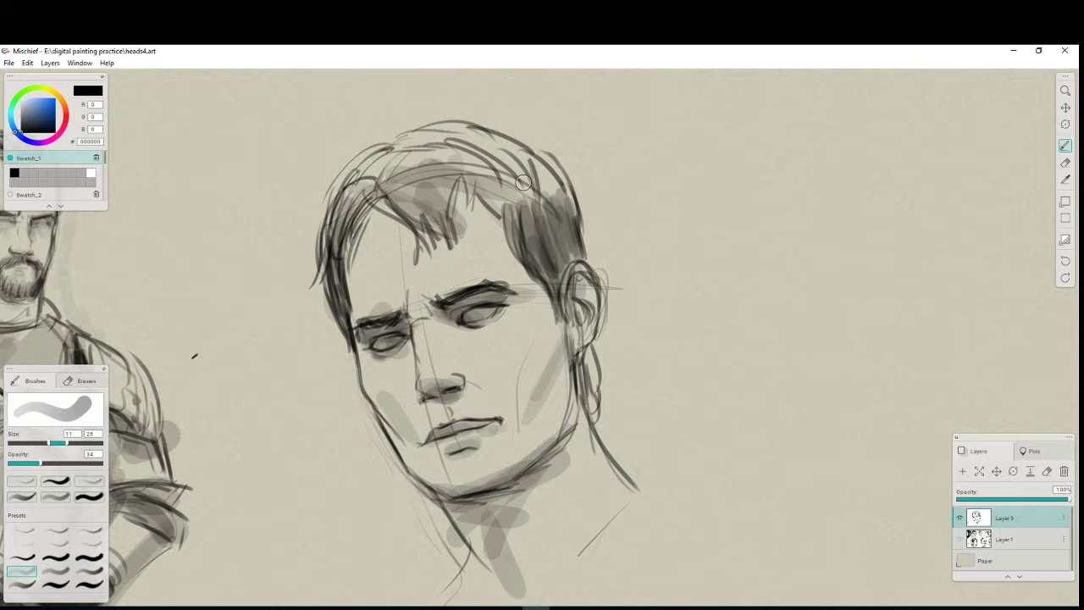
{"action": "left_click_drag", "start_coordinate": [458, 155], "coordinate": [450, 183]}
{"action": "mouse_move", "coordinate": [387, 177]}
{"action": "left_mouse_down"}
{"action": "mouse_move", "coordinate": [407, 212]}
{"action": "mouse_move", "coordinate": [423, 187]}
{"action": "mouse_move", "coordinate": [435, 228]}
{"action": "mouse_move", "coordinate": [441, 222]}
{"action": "mouse_move", "coordinate": [402, 177]}
{"action": "mouse_move", "coordinate": [396, 193]}
{"action": "mouse_move", "coordinate": [376, 170]}
{"action": "mouse_move", "coordinate": [387, 161]}
{"action": "mouse_move", "coordinate": [386, 182]}
{"action": "mouse_move", "coordinate": [352, 179]}
{"action": "mouse_move", "coordinate": [370, 182]}
{"action": "mouse_move", "coordinate": [337, 271]}
{"action": "left_mouse_up"}
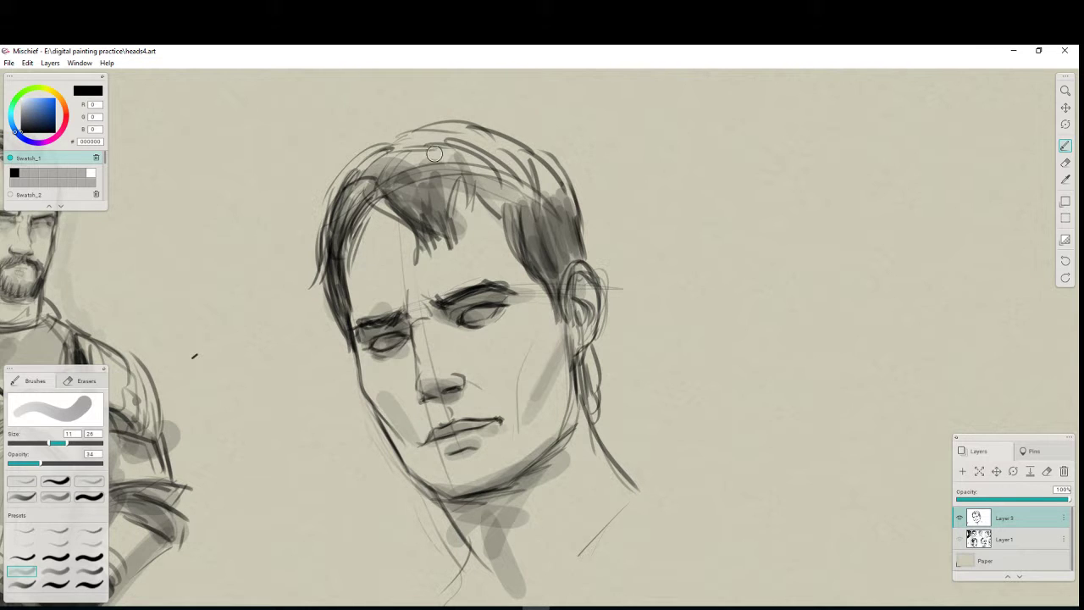
{"action": "mouse_move", "coordinate": [400, 161]}
{"action": "left_mouse_down"}
{"action": "mouse_move", "coordinate": [437, 176]}
{"action": "mouse_move", "coordinate": [440, 189]}
{"action": "mouse_move", "coordinate": [439, 160]}
{"action": "mouse_move", "coordinate": [467, 166]}
{"action": "mouse_move", "coordinate": [483, 142]}
{"action": "mouse_move", "coordinate": [482, 189]}
{"action": "mouse_move", "coordinate": [515, 191]}
{"action": "mouse_move", "coordinate": [533, 169]}
{"action": "mouse_move", "coordinate": [570, 223]}
{"action": "mouse_move", "coordinate": [497, 205]}
{"action": "mouse_move", "coordinate": [548, 283]}
{"action": "left_mouse_up"}
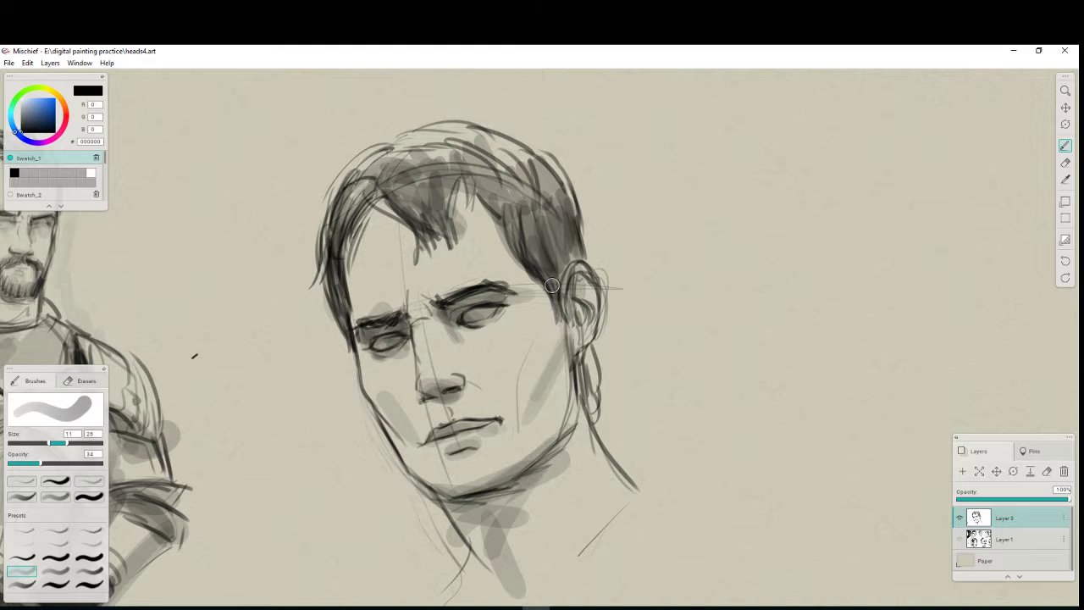
Shade the shadow beneath the jaw and tone the lips.
{"action": "mouse_move", "coordinate": [462, 498]}
{"action": "left_mouse_down"}
{"action": "mouse_move", "coordinate": [553, 454]}
{"action": "mouse_move", "coordinate": [461, 506]}
{"action": "mouse_move", "coordinate": [576, 429]}
{"action": "mouse_move", "coordinate": [573, 403]}
{"action": "mouse_move", "coordinate": [486, 490]}
{"action": "mouse_move", "coordinate": [524, 481]}
{"action": "mouse_move", "coordinate": [492, 504]}
{"action": "mouse_move", "coordinate": [553, 455]}
{"action": "mouse_move", "coordinate": [477, 513]}
{"action": "mouse_move", "coordinate": [518, 519]}
{"action": "left_mouse_up"}
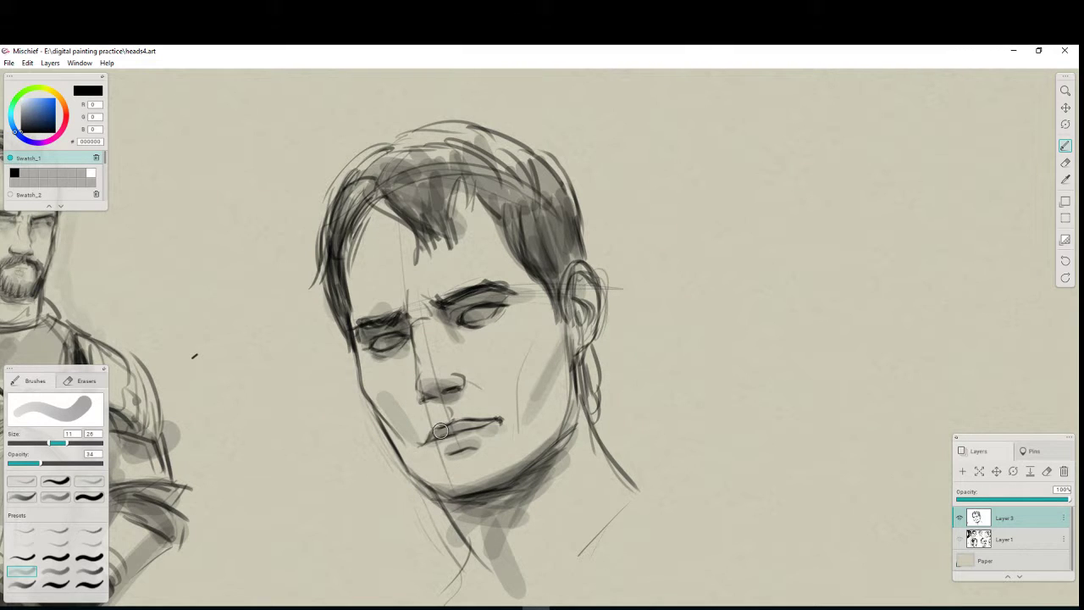
{"action": "mouse_move", "coordinate": [441, 430]}
{"action": "left_mouse_down"}
{"action": "mouse_move", "coordinate": [479, 423]}
{"action": "mouse_move", "coordinate": [470, 447]}
{"action": "left_mouse_up"}
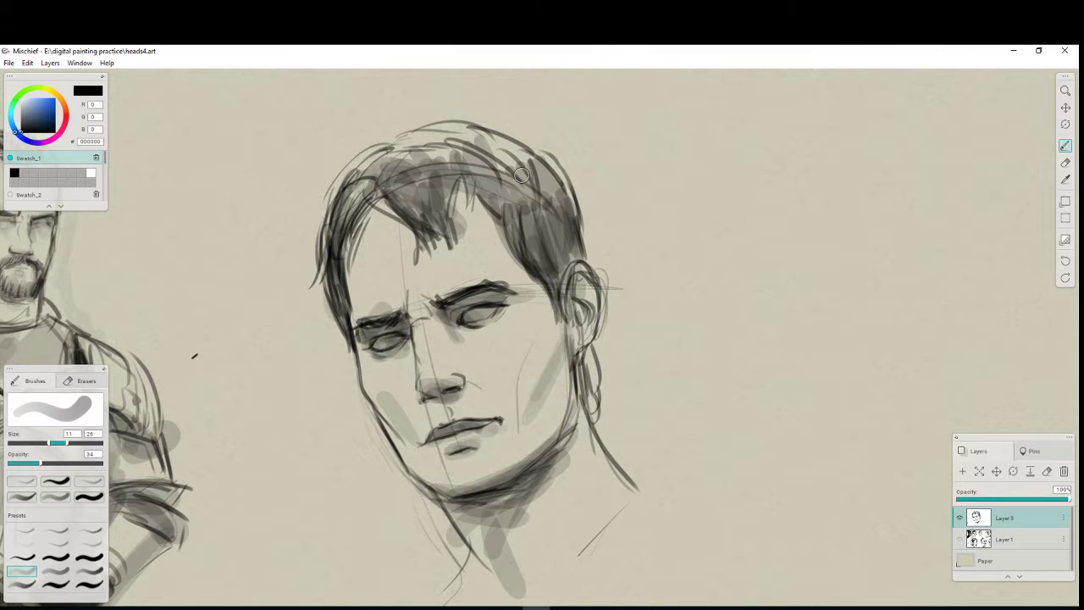
Extend the grey shading over the crown and back of the hair, and fill the lock behind the ear.
{"action": "mouse_move", "coordinate": [521, 175]}
{"action": "left_mouse_down"}
{"action": "mouse_move", "coordinate": [421, 149]}
{"action": "mouse_move", "coordinate": [419, 135]}
{"action": "mouse_move", "coordinate": [381, 171]}
{"action": "mouse_move", "coordinate": [370, 219]}
{"action": "mouse_move", "coordinate": [377, 177]}
{"action": "mouse_move", "coordinate": [358, 175]}
{"action": "mouse_move", "coordinate": [476, 134]}
{"action": "mouse_move", "coordinate": [533, 170]}
{"action": "mouse_move", "coordinate": [501, 173]}
{"action": "mouse_move", "coordinate": [553, 237]}
{"action": "left_mouse_up"}
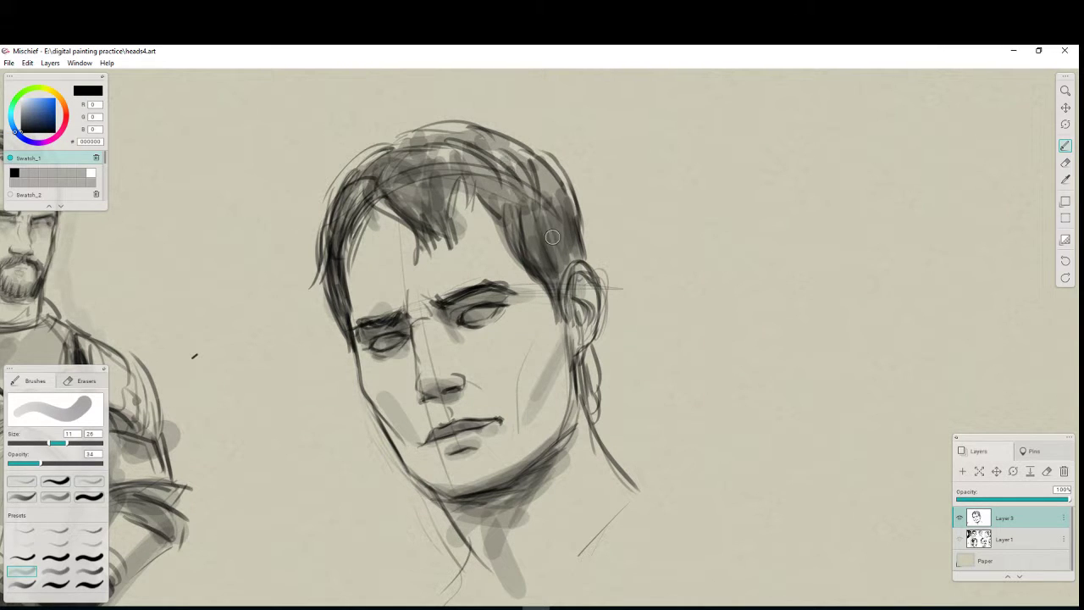
{"action": "mouse_move", "coordinate": [574, 310]}
{"action": "left_mouse_down"}
{"action": "mouse_move", "coordinate": [590, 323]}
{"action": "mouse_move", "coordinate": [589, 420]}
{"action": "mouse_move", "coordinate": [607, 440]}
{"action": "left_mouse_up"}
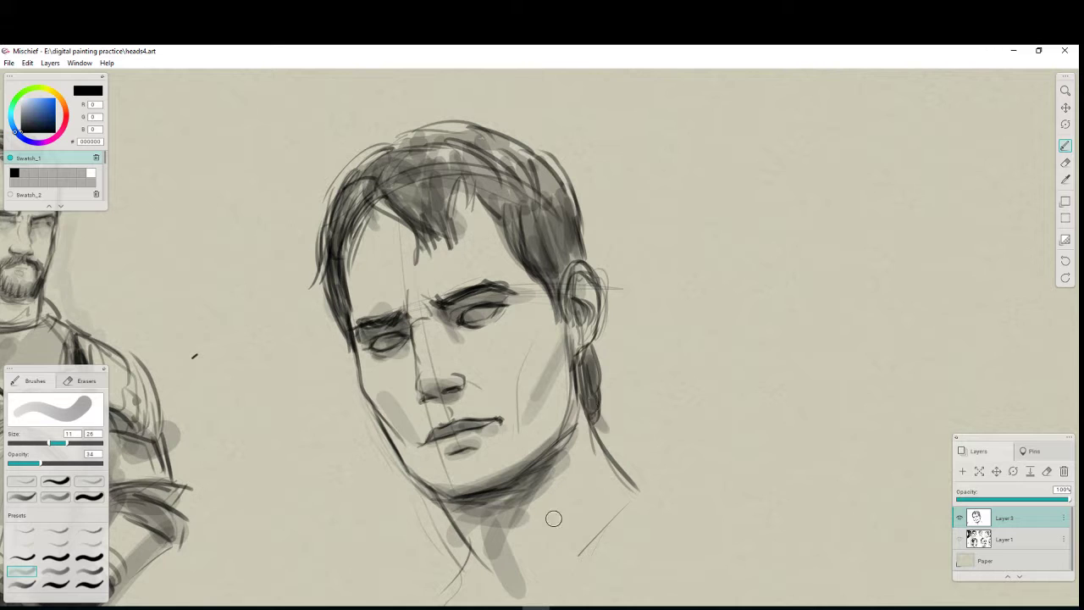
{"action": "mouse_move", "coordinate": [456, 152]}
{"action": "left_mouse_down"}
{"action": "mouse_move", "coordinate": [323, 218]}
{"action": "mouse_move", "coordinate": [398, 196]}
{"action": "mouse_move", "coordinate": [424, 148]}
{"action": "mouse_move", "coordinate": [454, 159]}
{"action": "mouse_move", "coordinate": [444, 199]}
{"action": "mouse_move", "coordinate": [458, 166]}
{"action": "mouse_move", "coordinate": [500, 179]}
{"action": "mouse_move", "coordinate": [506, 239]}
{"action": "mouse_move", "coordinate": [462, 166]}
{"action": "mouse_move", "coordinate": [478, 191]}
{"action": "mouse_move", "coordinate": [509, 204]}
{"action": "mouse_move", "coordinate": [523, 265]}
{"action": "mouse_move", "coordinate": [556, 223]}
{"action": "mouse_move", "coordinate": [544, 192]}
{"action": "mouse_move", "coordinate": [559, 222]}
{"action": "mouse_move", "coordinate": [506, 196]}
{"action": "mouse_move", "coordinate": [504, 233]}
{"action": "left_mouse_up"}
{"action": "mouse_move", "coordinate": [597, 373]}
{"action": "left_mouse_down"}
{"action": "mouse_move", "coordinate": [587, 417]}
{"action": "mouse_move", "coordinate": [620, 456]}
{"action": "left_mouse_up"}
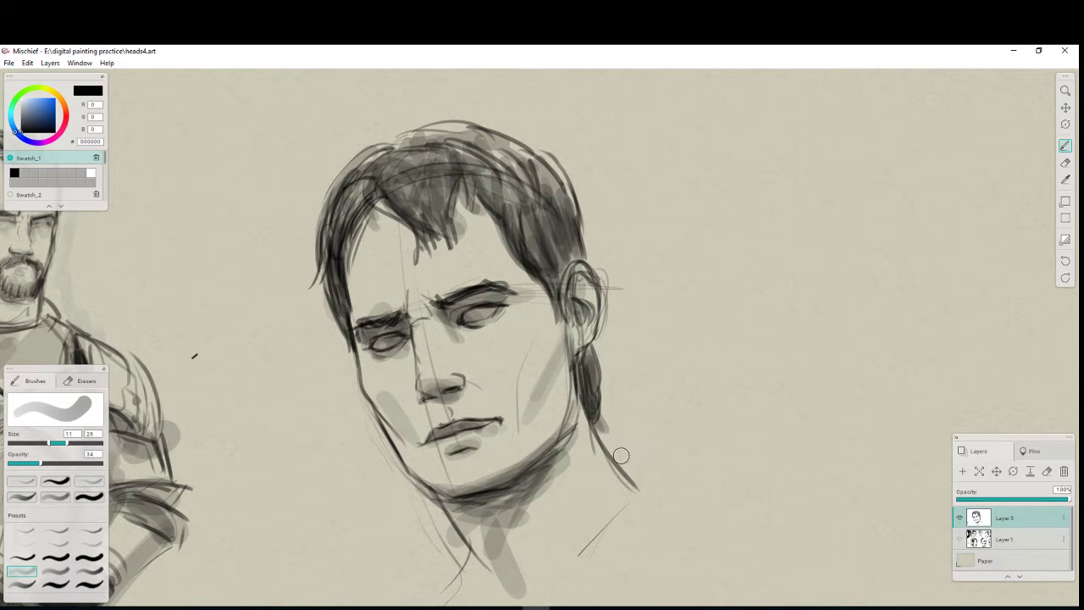
{"action": "mouse_move", "coordinate": [425, 140]}
{"action": "left_mouse_down"}
{"action": "mouse_move", "coordinate": [464, 132]}
{"action": "mouse_move", "coordinate": [434, 141]}
{"action": "left_mouse_up"}
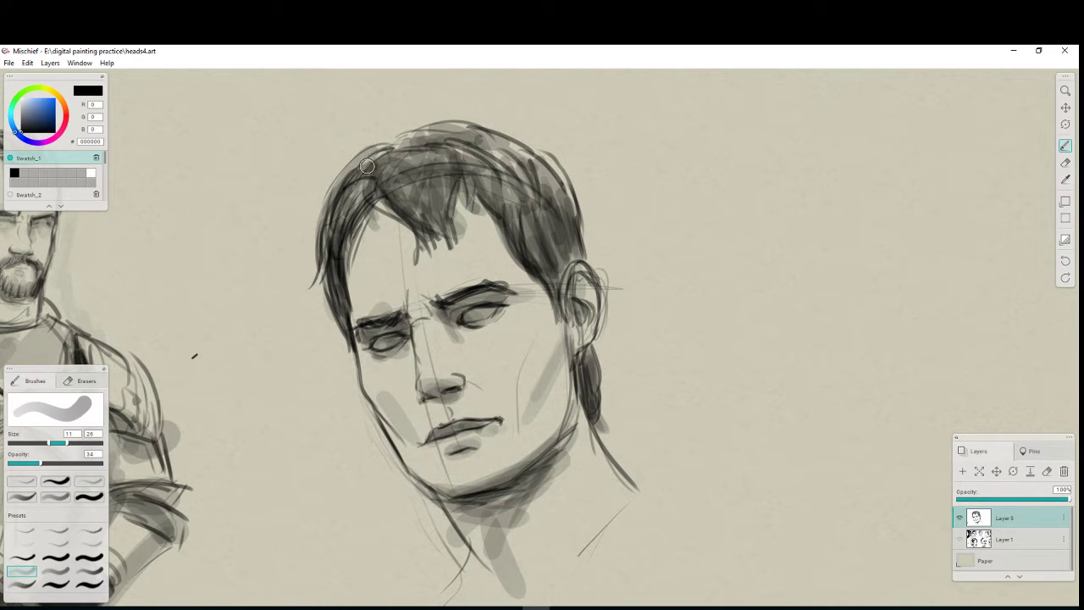
{"action": "mouse_move", "coordinate": [367, 166]}
{"action": "left_mouse_down"}
{"action": "mouse_move", "coordinate": [322, 251]}
{"action": "mouse_move", "coordinate": [396, 145]}
{"action": "mouse_move", "coordinate": [521, 165]}
{"action": "mouse_move", "coordinate": [558, 240]}
{"action": "mouse_move", "coordinate": [455, 200]}
{"action": "mouse_move", "coordinate": [433, 203]}
{"action": "mouse_move", "coordinate": [413, 182]}
{"action": "mouse_move", "coordinate": [425, 118]}
{"action": "mouse_move", "coordinate": [474, 127]}
{"action": "mouse_move", "coordinate": [545, 183]}
{"action": "left_mouse_up"}
Erase light streaks into the hair on the crown and the near side.
{"action": "key", "text": "e"}
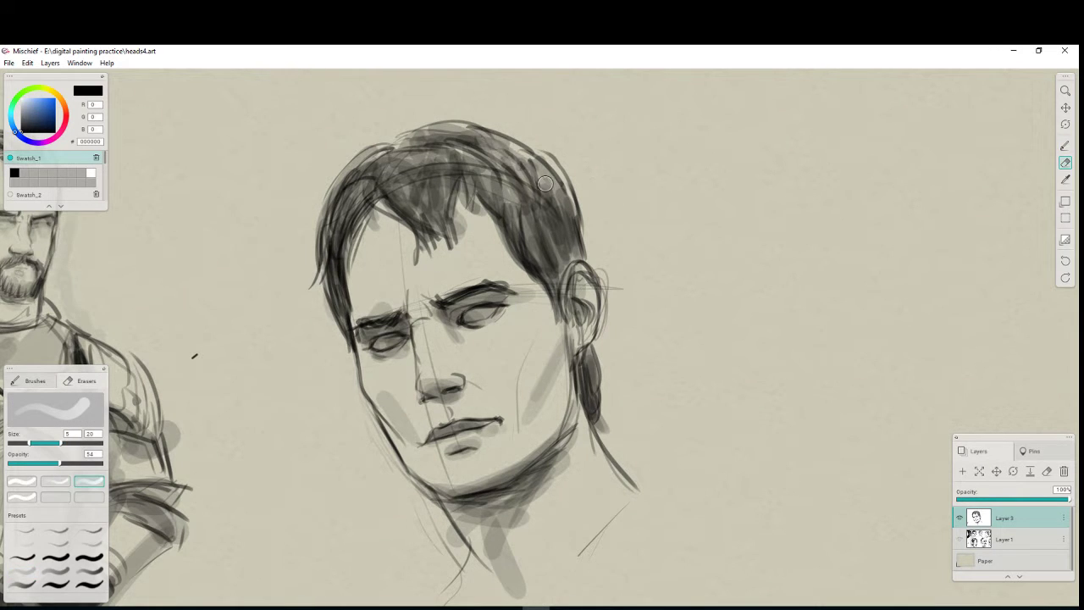
{"action": "mouse_move", "coordinate": [438, 141]}
{"action": "left_mouse_down"}
{"action": "mouse_move", "coordinate": [406, 163]}
{"action": "mouse_move", "coordinate": [407, 179]}
{"action": "left_mouse_up"}
{"action": "left_click_drag", "start_coordinate": [554, 187], "coordinate": [505, 189]}
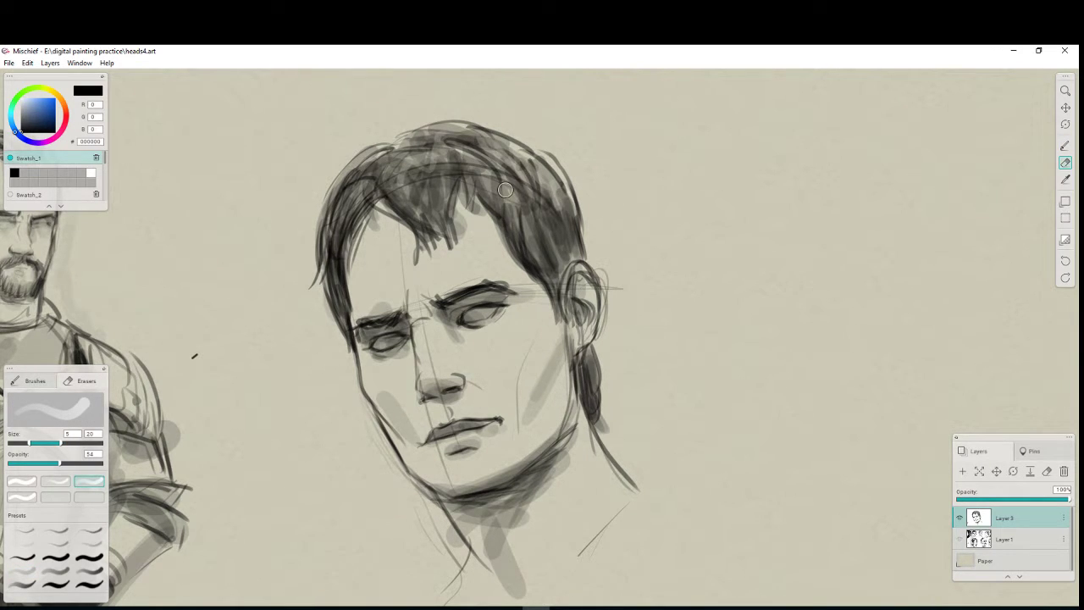
Enlarge the soft brush to a maximum size of 128, lower its opacity, and paint a grey backdrop around the head.
{"action": "key", "text": "b"}
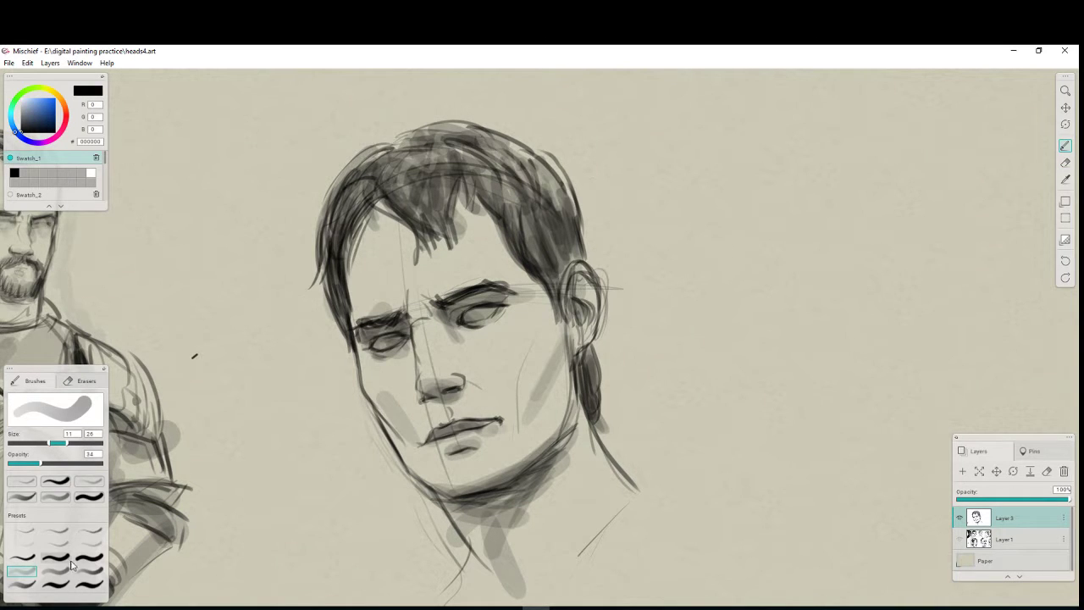
{"action": "mouse_move", "coordinate": [68, 447]}
{"action": "left_mouse_down"}
{"action": "mouse_move", "coordinate": [97, 445]}
{"action": "mouse_move", "coordinate": [34, 465]}
{"action": "left_mouse_up"}
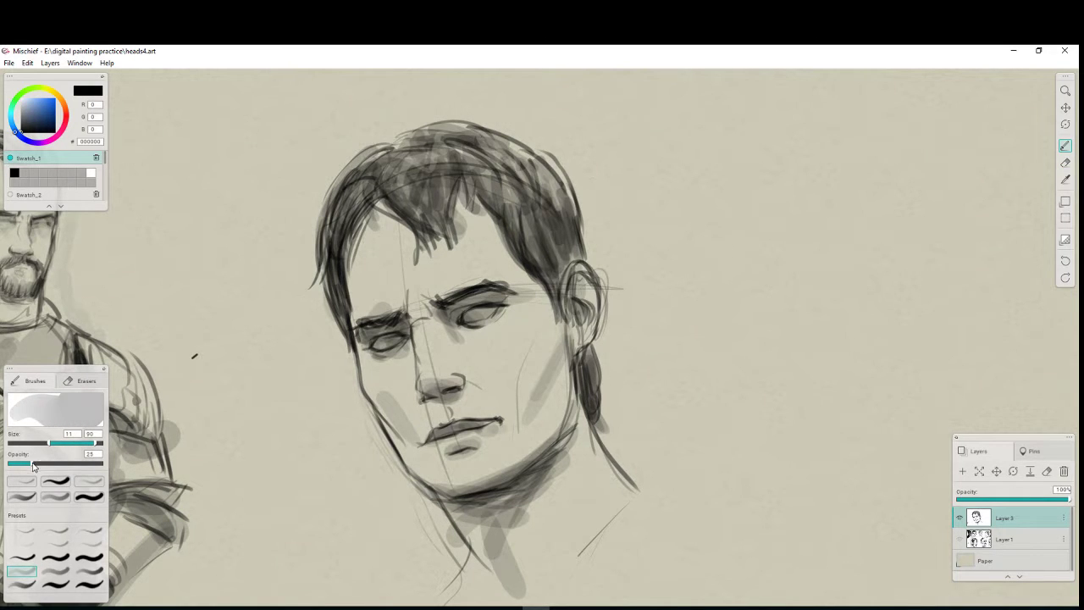
{"action": "left_click_drag", "start_coordinate": [97, 444], "coordinate": [101, 444]}
{"action": "left_click", "coordinate": [313, 184]}
{"action": "mouse_move", "coordinate": [313, 185]}
{"action": "left_mouse_down"}
{"action": "mouse_move", "coordinate": [310, 432]}
{"action": "mouse_move", "coordinate": [339, 305]}
{"action": "mouse_move", "coordinate": [375, 455]}
{"action": "mouse_move", "coordinate": [443, 565]}
{"action": "mouse_move", "coordinate": [605, 576]}
{"action": "mouse_move", "coordinate": [642, 375]}
{"action": "mouse_move", "coordinate": [618, 291]}
{"action": "mouse_move", "coordinate": [608, 117]}
{"action": "mouse_move", "coordinate": [695, 226]}
{"action": "mouse_move", "coordinate": [670, 110]}
{"action": "mouse_move", "coordinate": [426, 93]}
{"action": "mouse_move", "coordinate": [280, 110]}
{"action": "left_mouse_up"}
{"action": "mouse_move", "coordinate": [632, 124]}
{"action": "left_mouse_down"}
{"action": "mouse_move", "coordinate": [290, 182]}
{"action": "mouse_move", "coordinate": [316, 404]}
{"action": "mouse_move", "coordinate": [365, 102]}
{"action": "mouse_move", "coordinate": [314, 488]}
{"action": "mouse_move", "coordinate": [426, 576]}
{"action": "mouse_move", "coordinate": [680, 510]}
{"action": "left_mouse_up"}
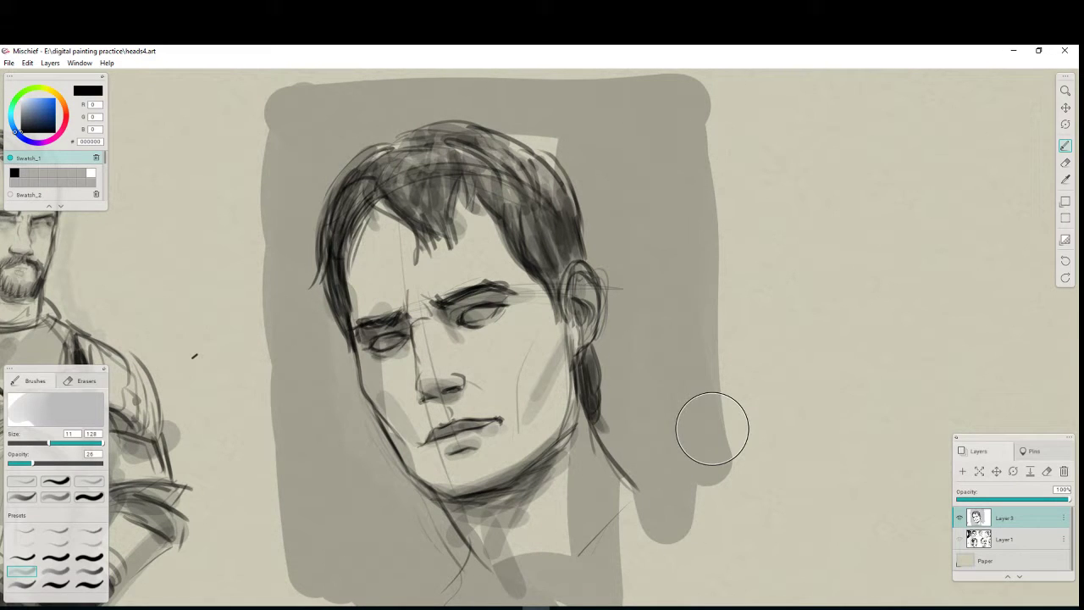
Erase the backdrop tone that overlaps the neck, and clean up the far cheek, jaw and temple.
{"action": "key", "text": "e"}
{"action": "mouse_move", "coordinate": [579, 497]}
{"action": "left_mouse_down"}
{"action": "mouse_move", "coordinate": [587, 520]}
{"action": "mouse_move", "coordinate": [593, 474]}
{"action": "mouse_move", "coordinate": [576, 584]}
{"action": "left_mouse_up"}
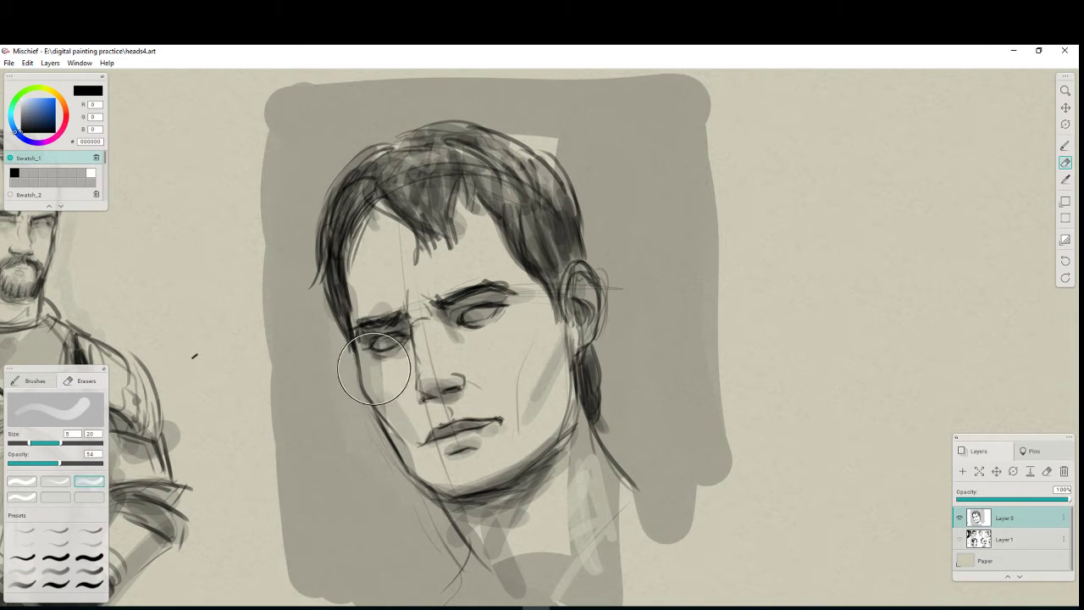
{"action": "left_click", "coordinate": [367, 355]}
{"action": "left_click_drag", "start_coordinate": [405, 449], "coordinate": [428, 474]}
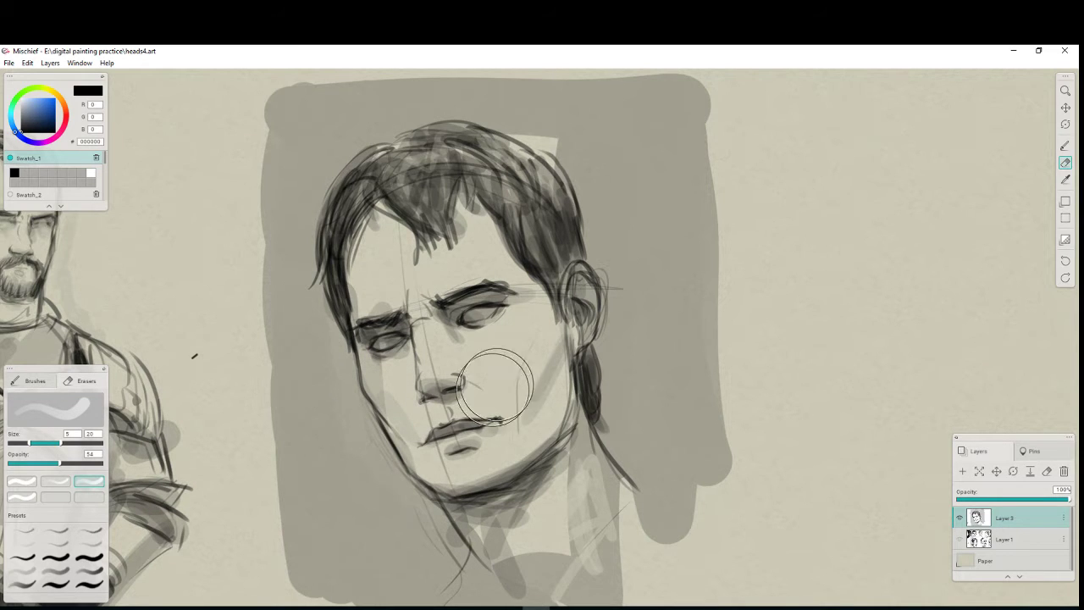
{"action": "left_click_drag", "start_coordinate": [354, 306], "coordinate": [342, 292]}
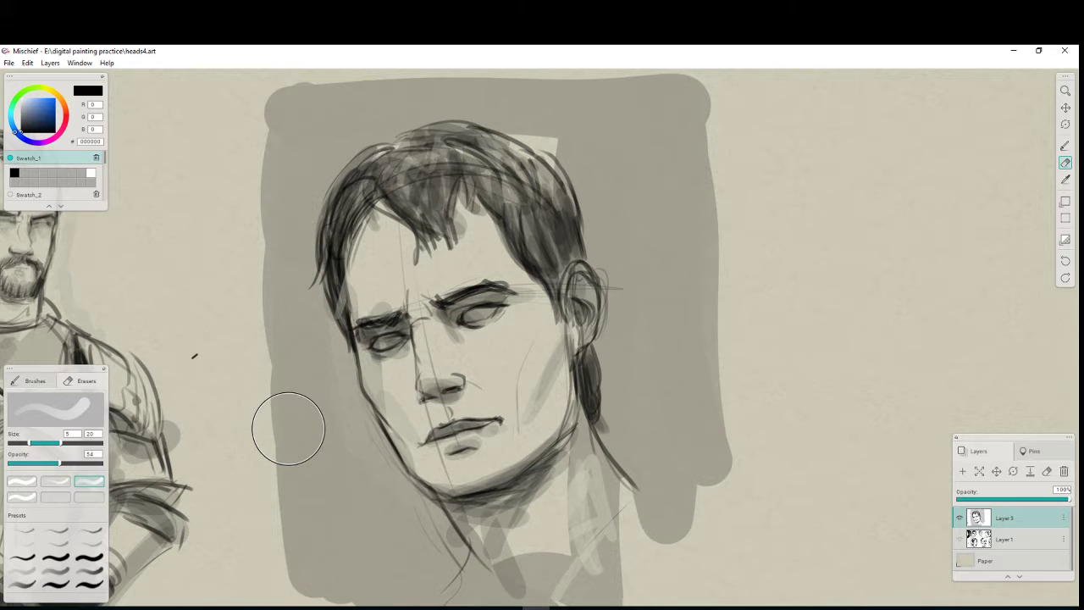
Draw dark fine strands through the fringe with the 80-opacity pencil brush.
{"action": "key", "text": "b"}
{"action": "left_click", "coordinate": [32, 582]}
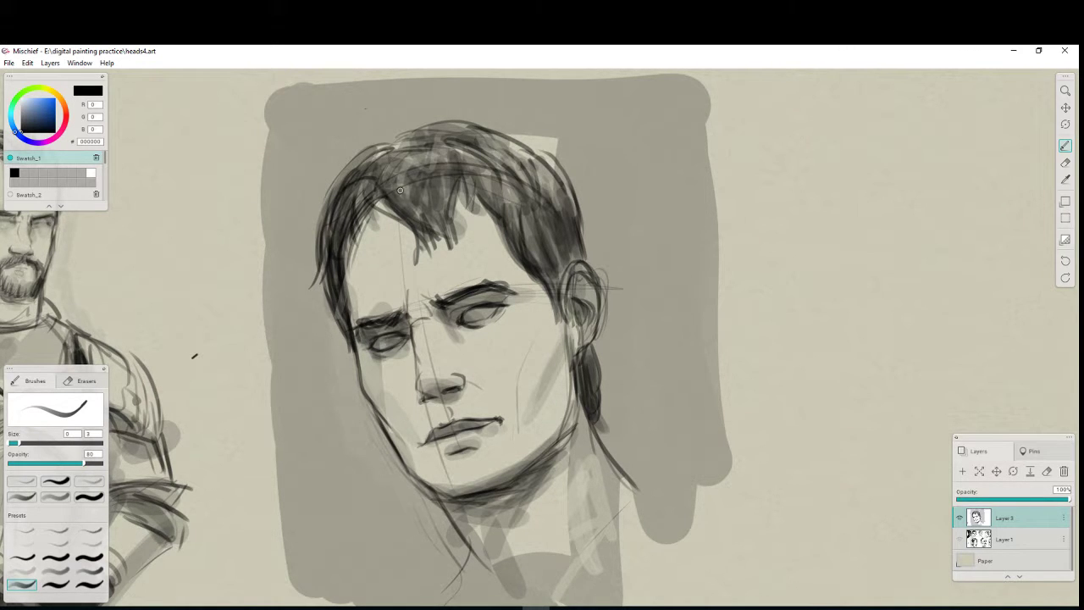
{"action": "left_click_drag", "start_coordinate": [387, 188], "coordinate": [429, 242]}
{"action": "left_click_drag", "start_coordinate": [402, 203], "coordinate": [429, 253]}
{"action": "left_click_drag", "start_coordinate": [446, 182], "coordinate": [441, 227]}
{"action": "left_click_drag", "start_coordinate": [411, 177], "coordinate": [436, 218]}
{"action": "mouse_move", "coordinate": [456, 156]}
{"action": "left_mouse_down"}
{"action": "mouse_move", "coordinate": [463, 208]}
{"action": "mouse_move", "coordinate": [485, 220]}
{"action": "left_mouse_up"}
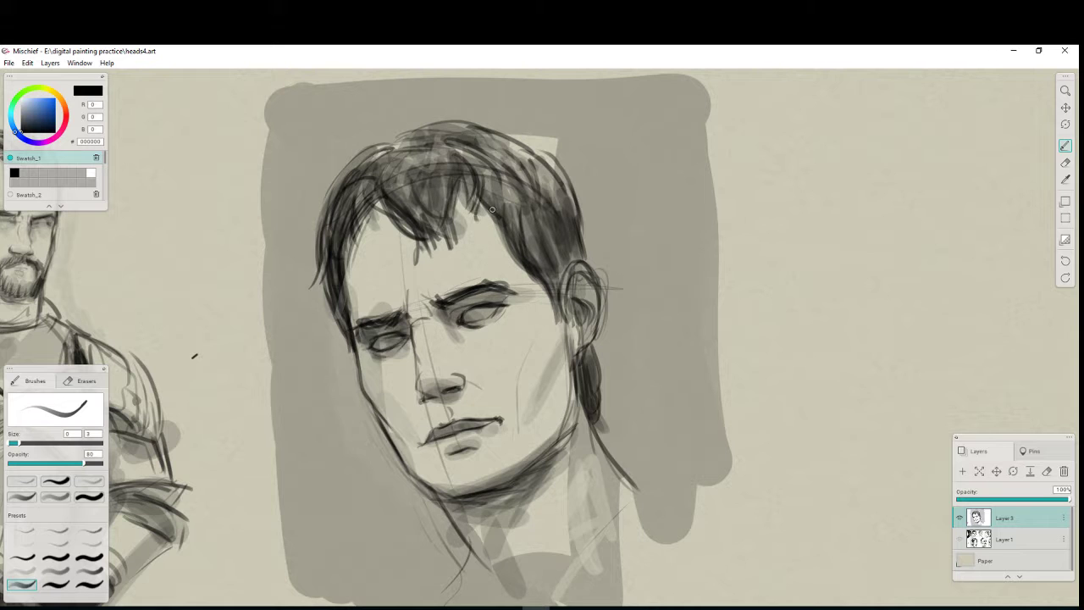
Draw dark strands over the near side of the hair above the ear and along the lock behind the ear.
{"action": "left_click_drag", "start_coordinate": [512, 176], "coordinate": [541, 260]}
{"action": "left_click_drag", "start_coordinate": [544, 220], "coordinate": [552, 247]}
{"action": "left_click_drag", "start_coordinate": [499, 179], "coordinate": [517, 239]}
{"action": "left_click_drag", "start_coordinate": [542, 178], "coordinate": [550, 238]}
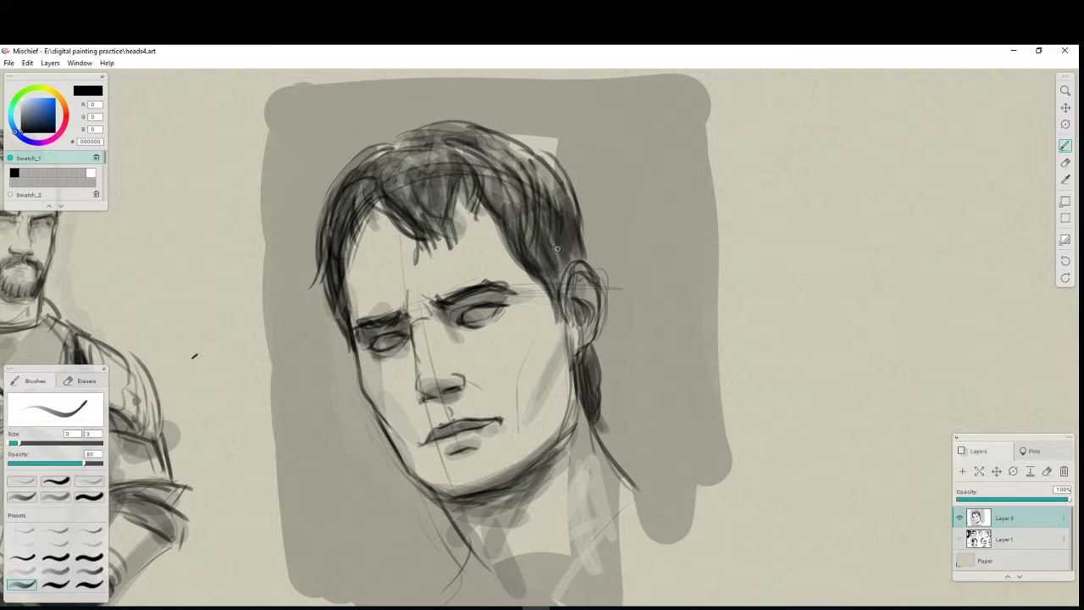
{"action": "mouse_move", "coordinate": [565, 193]}
{"action": "left_mouse_down"}
{"action": "mouse_move", "coordinate": [568, 260]}
{"action": "mouse_move", "coordinate": [578, 231]}
{"action": "mouse_move", "coordinate": [593, 265]}
{"action": "left_mouse_up"}
{"action": "left_click_drag", "start_coordinate": [602, 305], "coordinate": [593, 410]}
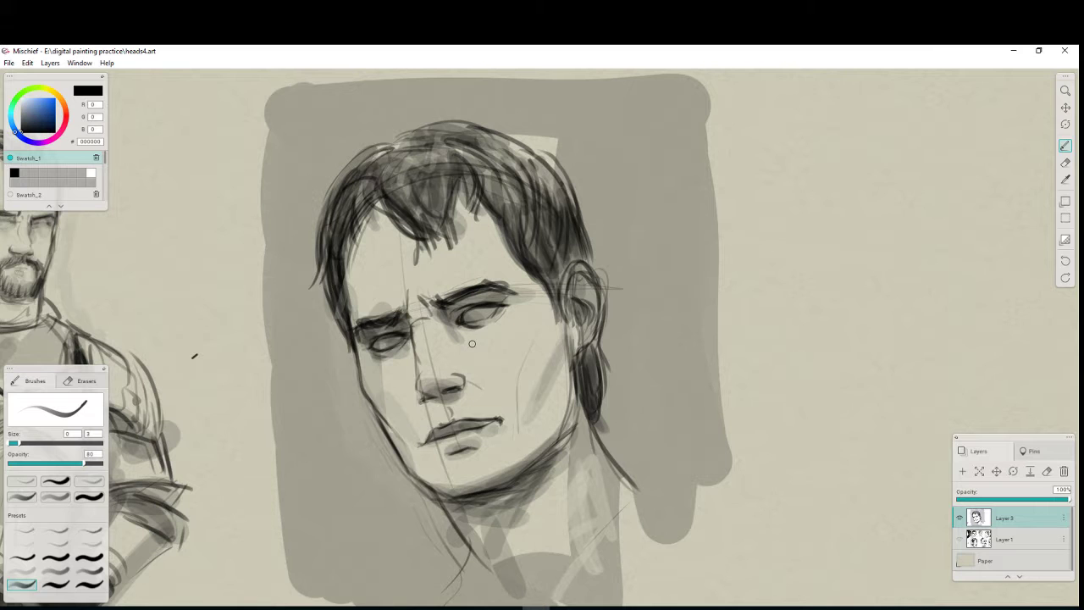
Lighten the construction lines on the cheeks and soften the near jaw edge with the large 29-opacity eraser.
{"action": "key", "text": "e"}
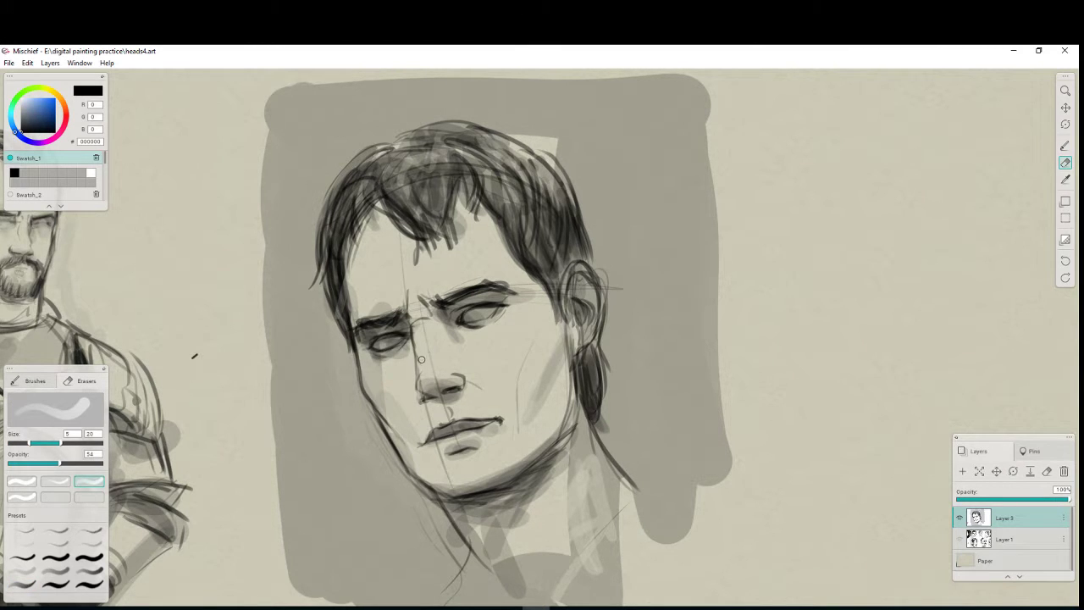
{"action": "left_click", "coordinate": [55, 482]}
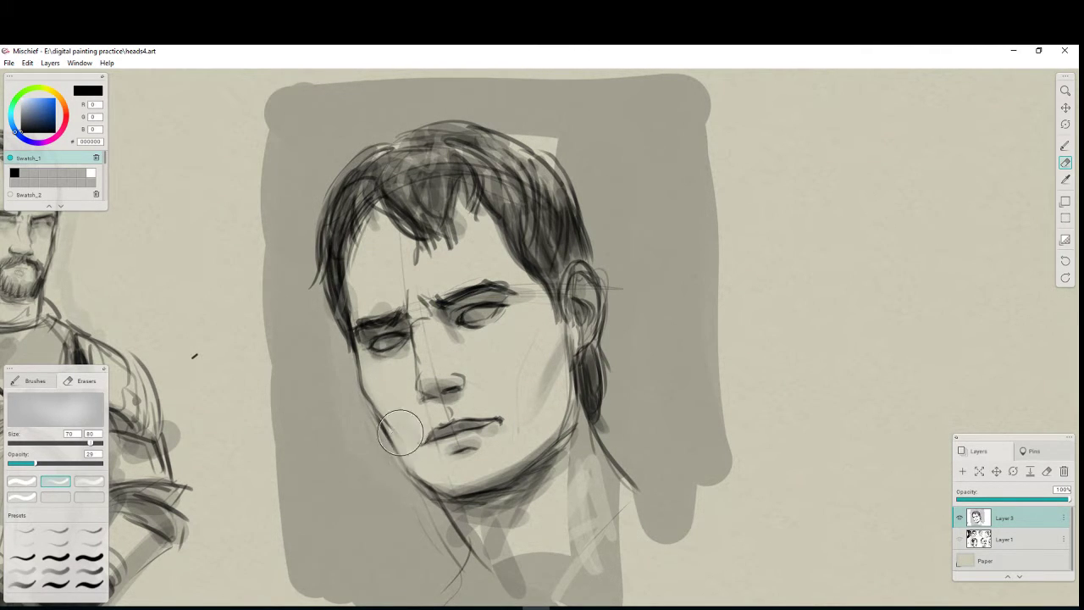
{"action": "key", "text": "b"}
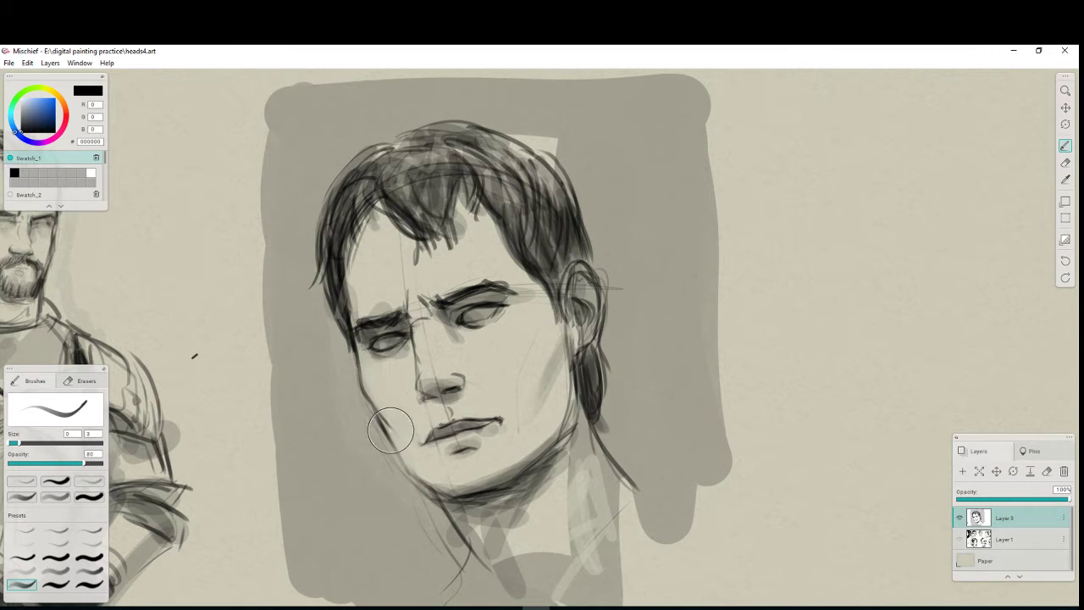
{"action": "left_click", "coordinate": [21, 583]}
{"action": "key", "text": "e"}
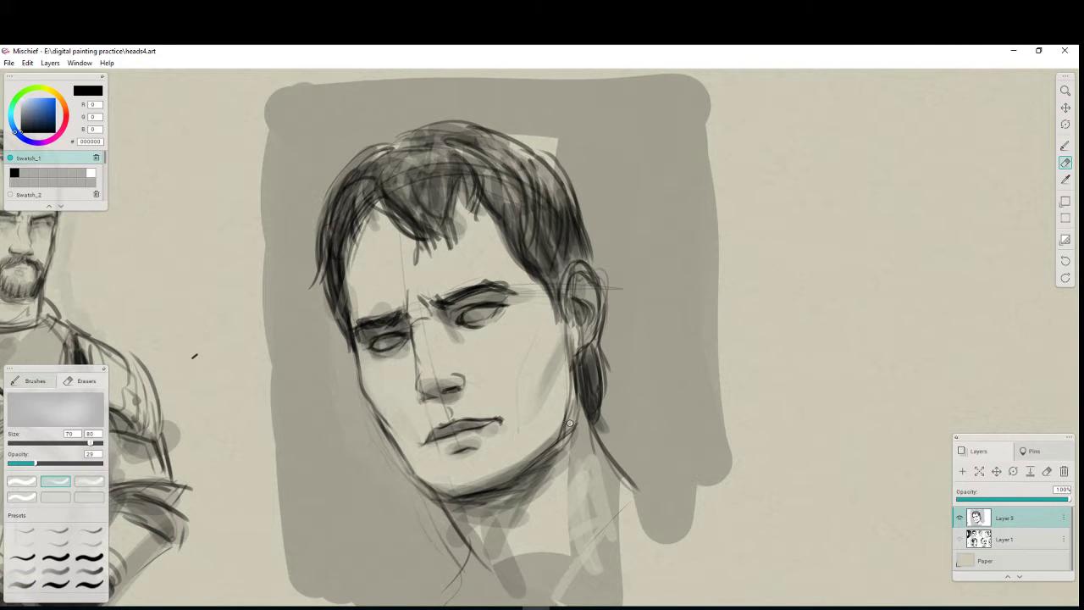
{"action": "mouse_move", "coordinate": [572, 423]}
{"action": "left_mouse_down"}
{"action": "mouse_move", "coordinate": [568, 453]}
{"action": "mouse_move", "coordinate": [573, 411]}
{"action": "mouse_move", "coordinate": [549, 481]}
{"action": "left_mouse_up"}
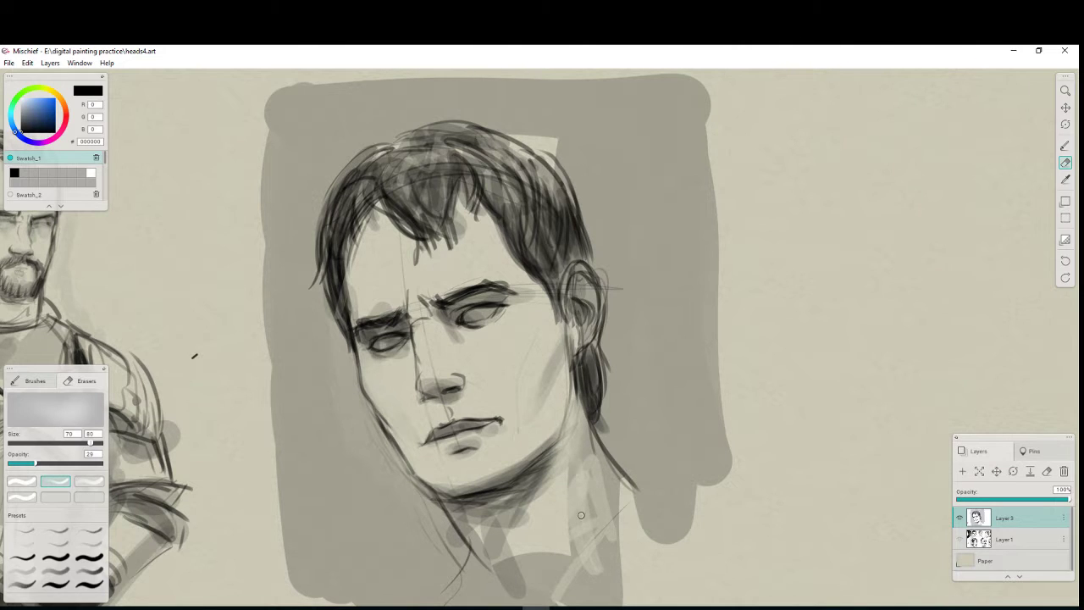
Draw the collar lines around the neck, from the near shoulder to the front and out over the far shoulder.
{"action": "key", "text": "b"}
{"action": "mouse_move", "coordinate": [630, 483]}
{"action": "left_mouse_down"}
{"action": "mouse_move", "coordinate": [537, 561]}
{"action": "mouse_move", "coordinate": [506, 603]}
{"action": "left_mouse_up"}
{"action": "left_click_drag", "start_coordinate": [468, 554], "coordinate": [458, 584]}
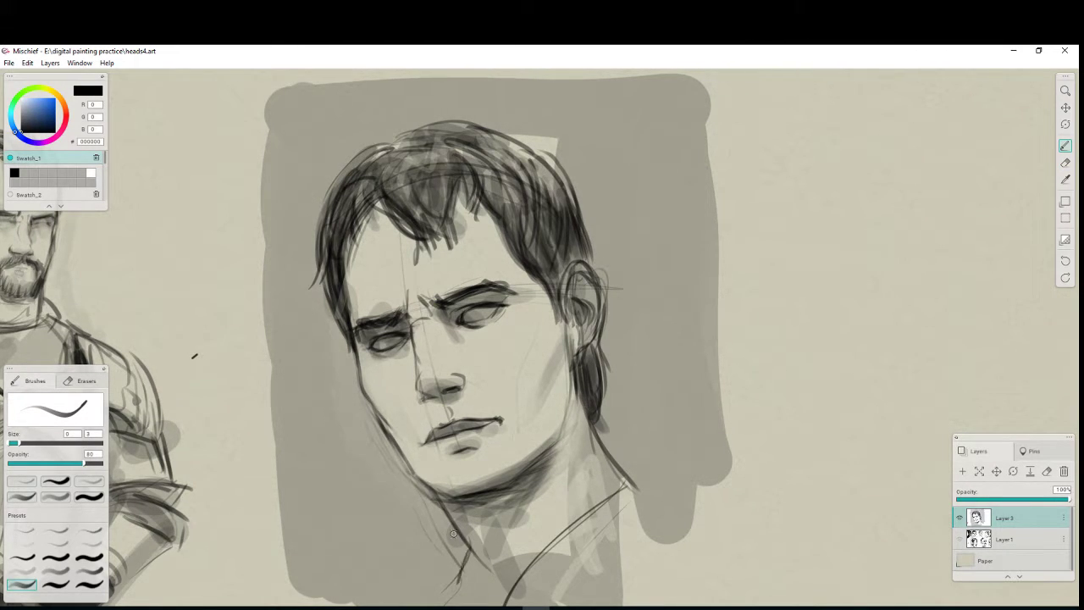
{"action": "left_click_drag", "start_coordinate": [434, 518], "coordinate": [380, 554]}
{"action": "mouse_move", "coordinate": [437, 519]}
{"action": "left_mouse_down"}
{"action": "mouse_move", "coordinate": [404, 582]}
{"action": "mouse_move", "coordinate": [420, 532]}
{"action": "mouse_move", "coordinate": [378, 558]}
{"action": "left_mouse_up"}
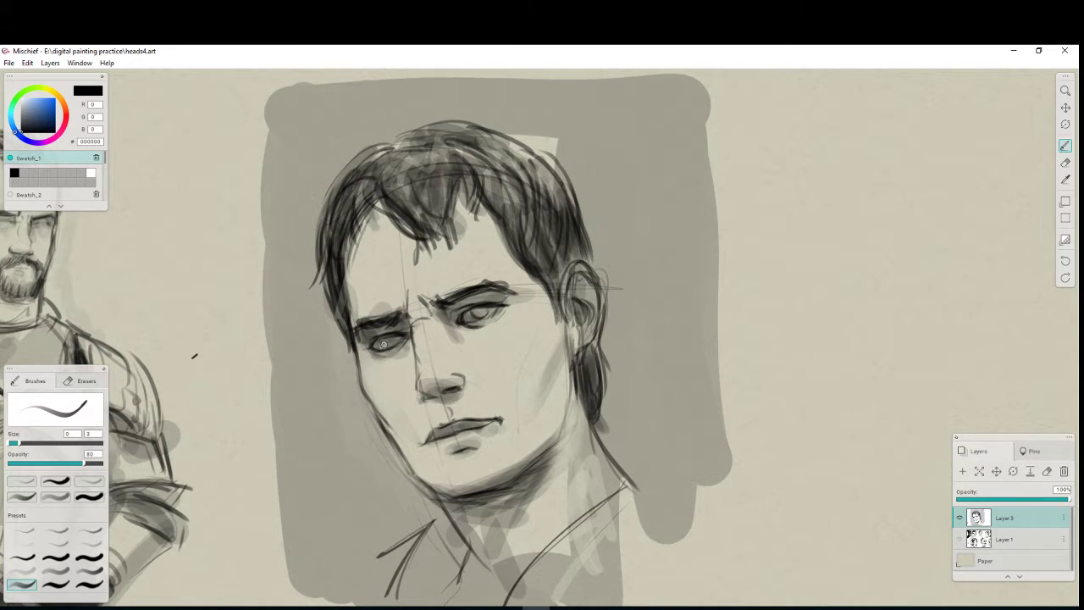
Try drawing irises inside both eyes.
{"action": "left_click_drag", "start_coordinate": [384, 344], "coordinate": [392, 343]}
{"action": "mouse_move", "coordinate": [484, 313]}
{"action": "left_mouse_down"}
{"action": "mouse_move", "coordinate": [475, 314]}
{"action": "mouse_move", "coordinate": [483, 318]}
{"action": "left_mouse_up"}
{"action": "key", "text": "ctrl+z"}
{"action": "key", "text": "ctrl+z"}
{"action": "key", "text": "ctrl+z"}
{"action": "key", "text": "ctrl+z"}
Reduce the soft brush to a maximum size of 61 and shade lightly around the nose, mouth and chin.
{"action": "left_click", "coordinate": [22, 570]}
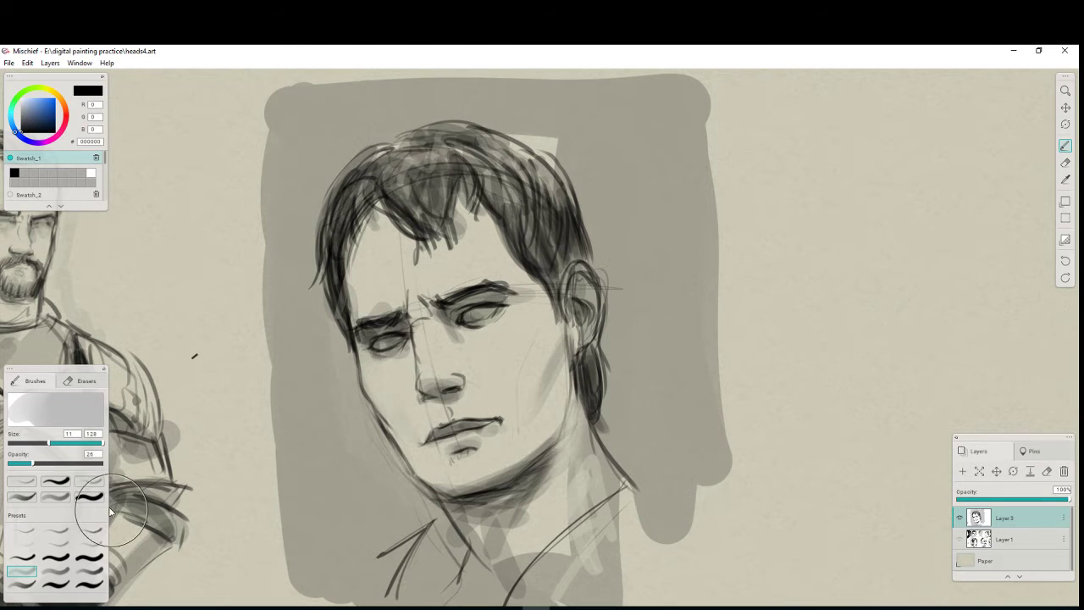
{"action": "left_click_drag", "start_coordinate": [102, 444], "coordinate": [90, 446]}
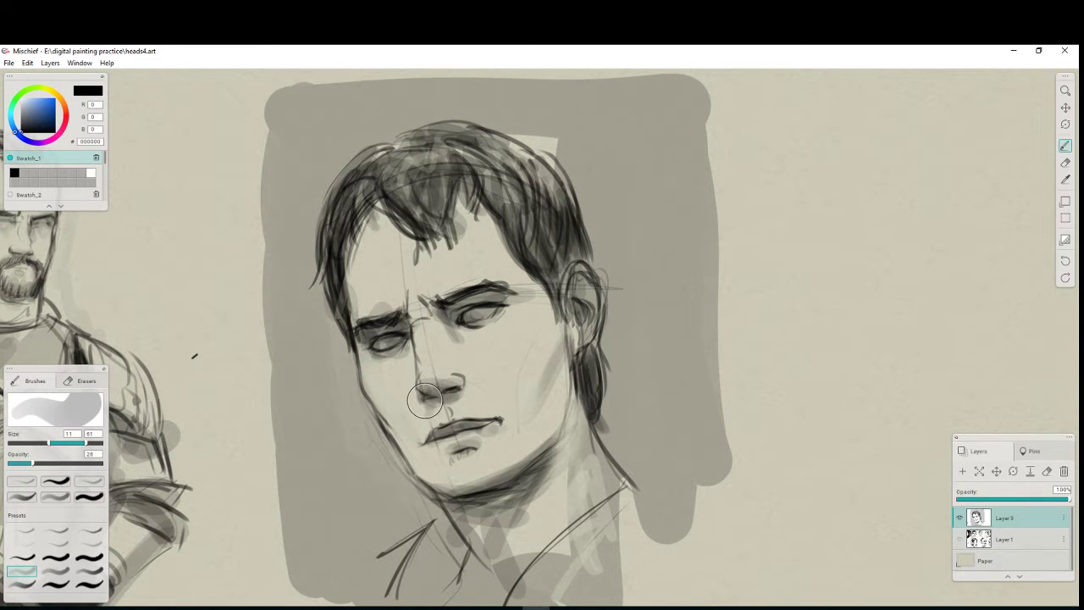
{"action": "mouse_move", "coordinate": [422, 410]}
{"action": "left_mouse_down"}
{"action": "mouse_move", "coordinate": [473, 397]}
{"action": "mouse_move", "coordinate": [459, 385]}
{"action": "mouse_move", "coordinate": [518, 410]}
{"action": "left_mouse_up"}
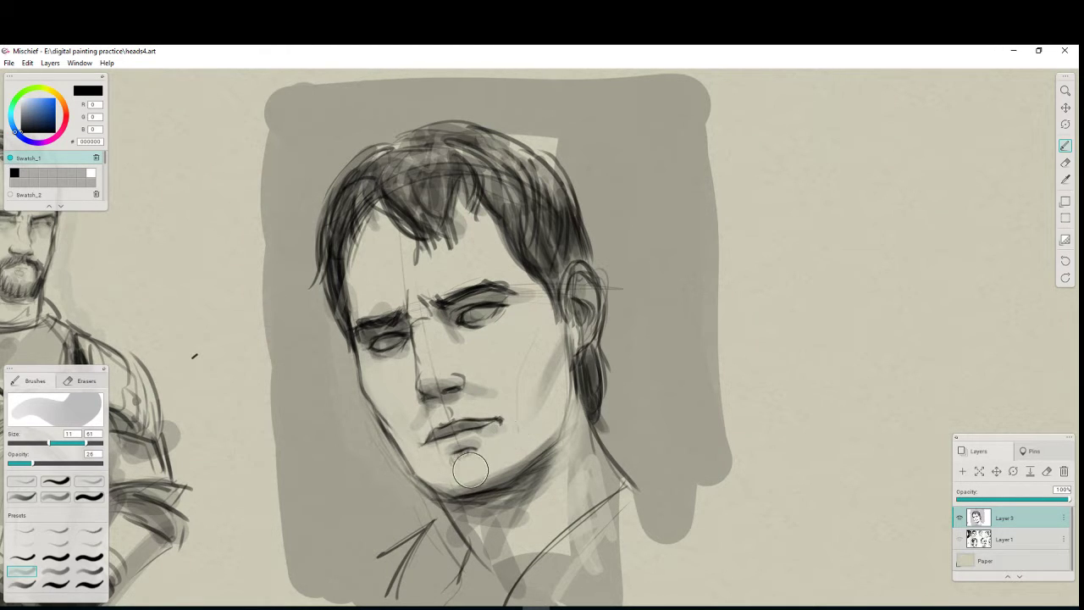
{"action": "mouse_move", "coordinate": [472, 466]}
{"action": "left_mouse_down"}
{"action": "mouse_move", "coordinate": [439, 469]}
{"action": "mouse_move", "coordinate": [447, 416]}
{"action": "mouse_move", "coordinate": [403, 384]}
{"action": "mouse_move", "coordinate": [405, 456]}
{"action": "mouse_move", "coordinate": [386, 442]}
{"action": "mouse_move", "coordinate": [395, 436]}
{"action": "mouse_move", "coordinate": [426, 480]}
{"action": "left_mouse_up"}
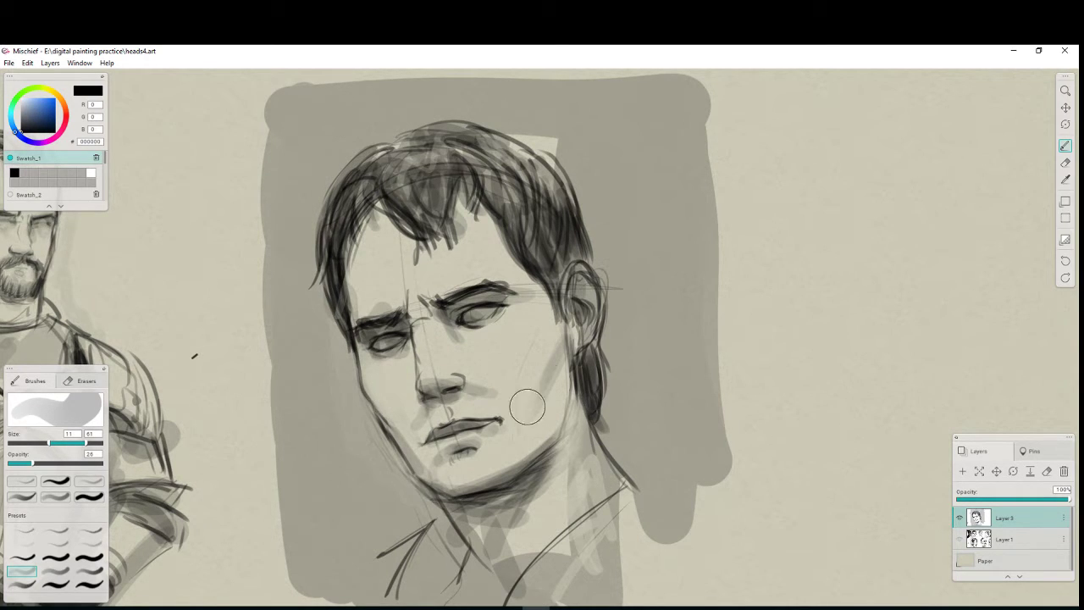
Shade the near jaw and beneath both eyes with the soft brush, and lighten the under-eye tones with the 29-opacity eraser.
{"action": "mouse_move", "coordinate": [554, 416]}
{"action": "left_mouse_down"}
{"action": "mouse_move", "coordinate": [482, 480]}
{"action": "mouse_move", "coordinate": [499, 484]}
{"action": "mouse_move", "coordinate": [516, 448]}
{"action": "left_mouse_up"}
{"action": "mouse_move", "coordinate": [452, 293]}
{"action": "left_mouse_down"}
{"action": "mouse_move", "coordinate": [448, 325]}
{"action": "mouse_move", "coordinate": [511, 336]}
{"action": "left_mouse_up"}
{"action": "mouse_move", "coordinate": [397, 344]}
{"action": "left_mouse_down"}
{"action": "mouse_move", "coordinate": [382, 358]}
{"action": "mouse_move", "coordinate": [398, 366]}
{"action": "left_mouse_up"}
{"action": "key", "text": "e"}
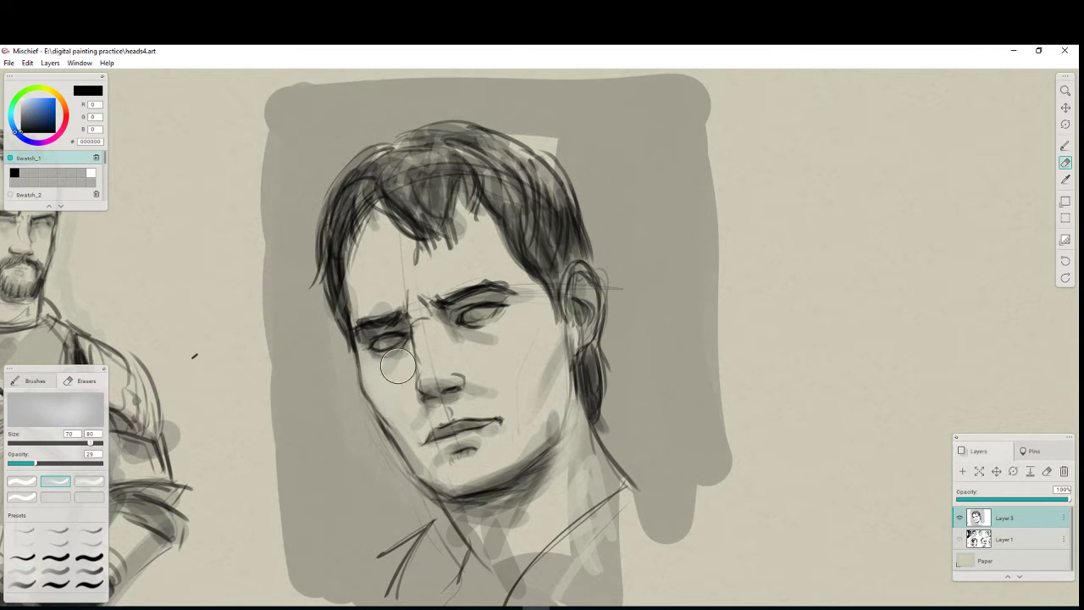
{"action": "mouse_move", "coordinate": [491, 329]}
{"action": "left_mouse_down"}
{"action": "mouse_move", "coordinate": [485, 337]}
{"action": "mouse_move", "coordinate": [520, 339]}
{"action": "left_mouse_up"}
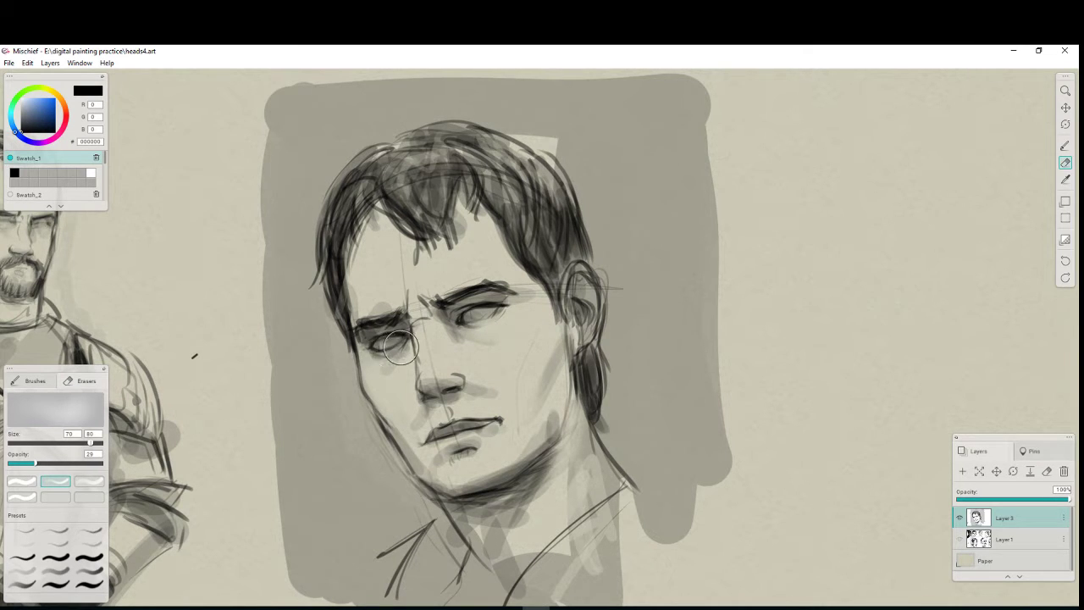
{"action": "left_click_drag", "start_coordinate": [400, 346], "coordinate": [386, 348]}
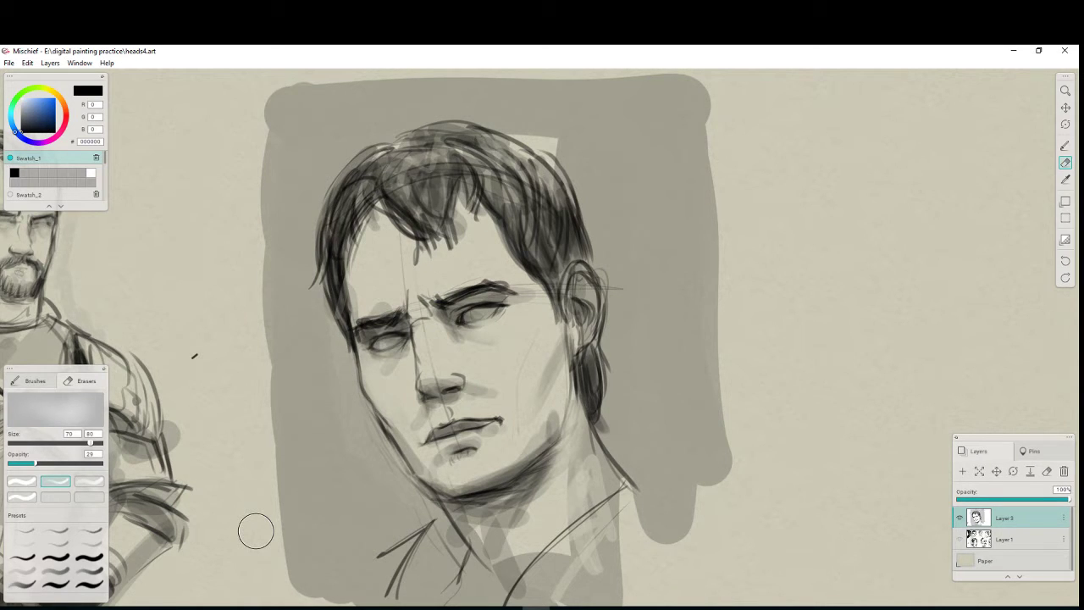
Stroke moustache hairs between the nose and upper lip with the thin 80-opacity brush.
{"action": "key", "text": "b"}
{"action": "left_click", "coordinate": [22, 584]}
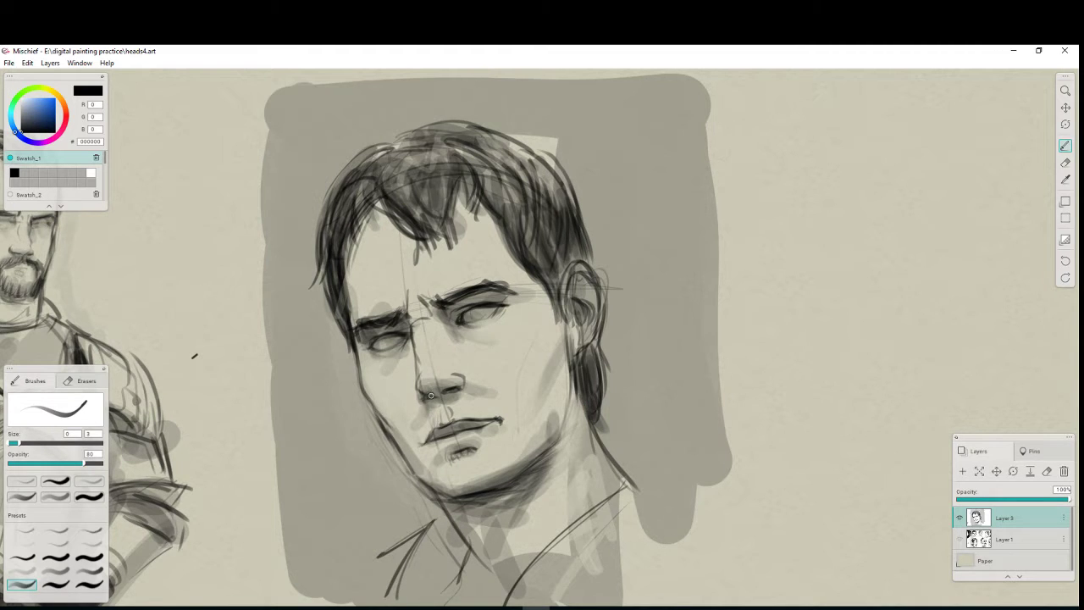
{"action": "left_click_drag", "start_coordinate": [432, 407], "coordinate": [417, 447]}
{"action": "mouse_move", "coordinate": [451, 409]}
{"action": "left_mouse_down"}
{"action": "mouse_move", "coordinate": [504, 411]}
{"action": "mouse_move", "coordinate": [441, 410]}
{"action": "mouse_move", "coordinate": [415, 443]}
{"action": "left_mouse_up"}
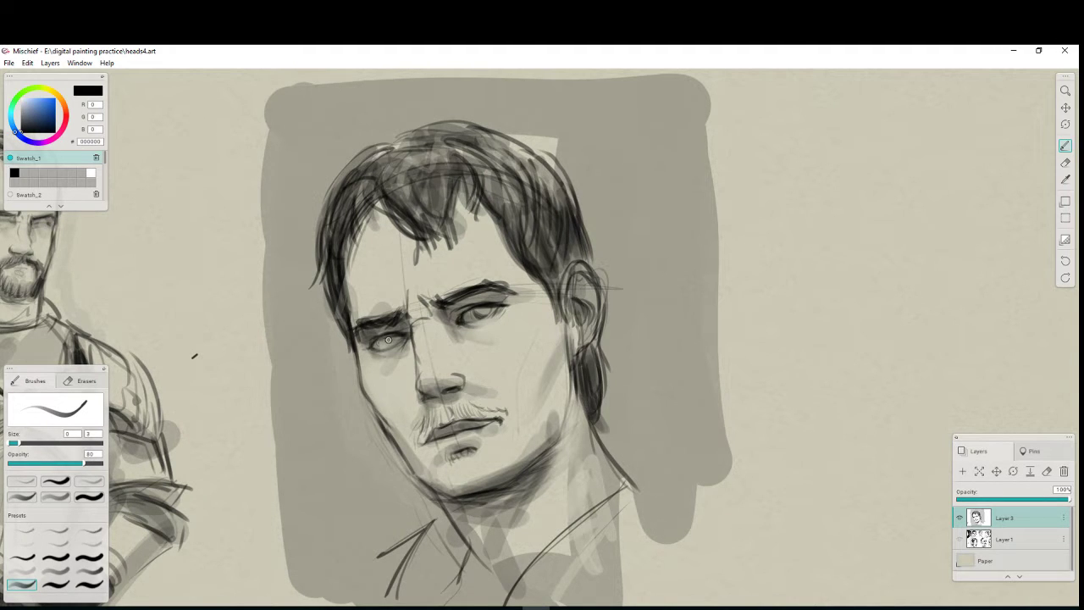
Try irises inside the eyes, and darken the lips and far nostril with the thin brush.
{"action": "left_click_drag", "start_coordinate": [383, 340], "coordinate": [399, 342]}
{"action": "mouse_move", "coordinate": [443, 424]}
{"action": "left_mouse_down"}
{"action": "mouse_move", "coordinate": [459, 418]}
{"action": "mouse_move", "coordinate": [420, 439]}
{"action": "mouse_move", "coordinate": [442, 437]}
{"action": "left_mouse_up"}
{"action": "left_click_drag", "start_coordinate": [417, 392], "coordinate": [426, 406]}
Erase the irises and shading inside both eyes to clean white shapes with the 100-opacity eraser.
{"action": "key", "text": "e"}
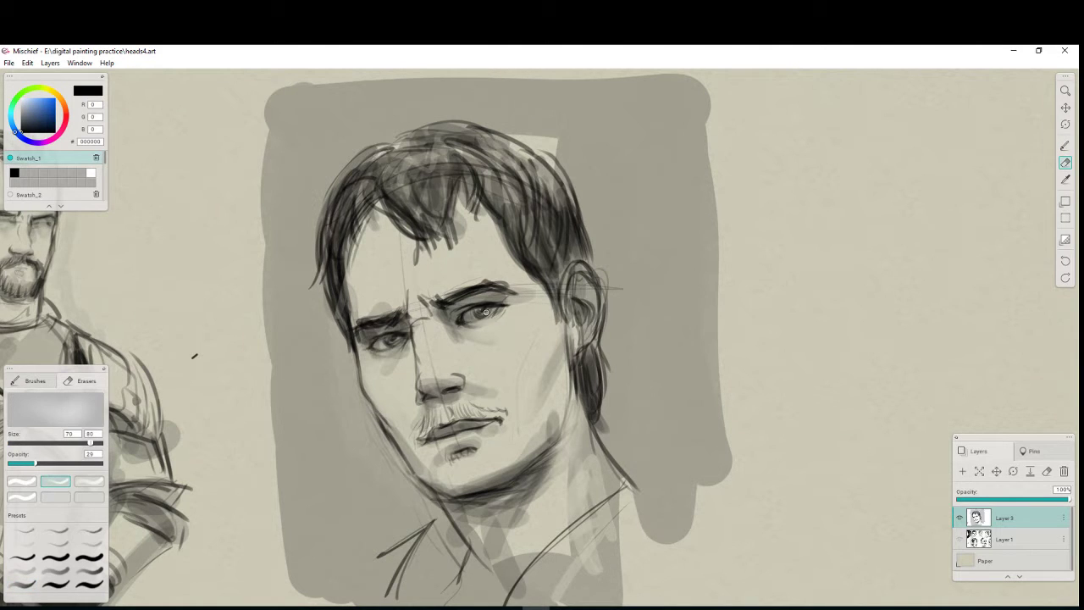
{"action": "mouse_move", "coordinate": [487, 313]}
{"action": "left_mouse_down"}
{"action": "mouse_move", "coordinate": [472, 315]}
{"action": "mouse_move", "coordinate": [483, 317]}
{"action": "left_mouse_up"}
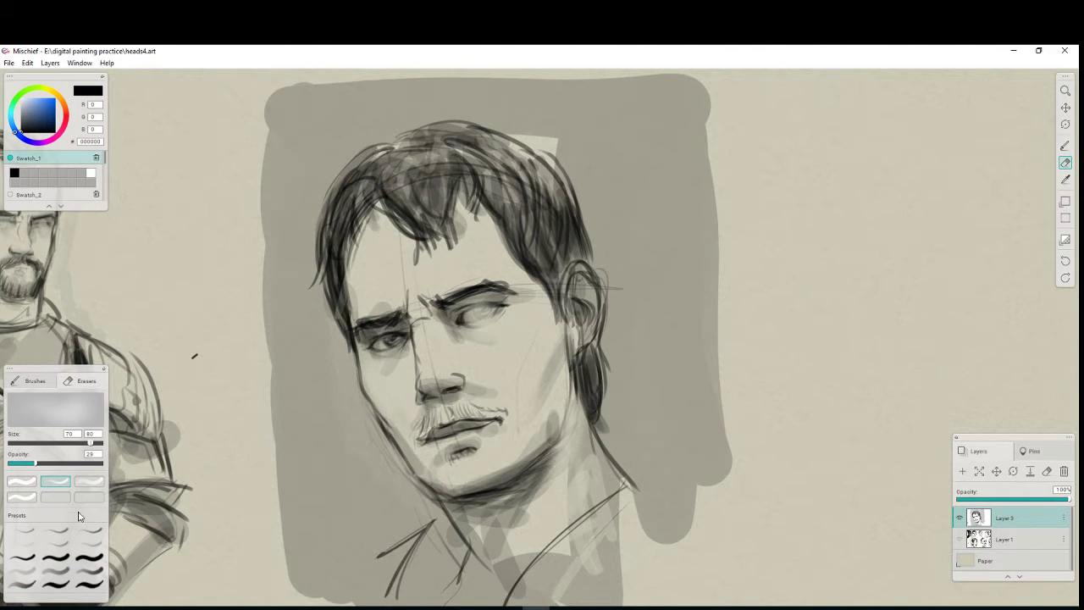
{"action": "left_click", "coordinate": [21, 496]}
{"action": "left_click_drag", "start_coordinate": [483, 310], "coordinate": [466, 318]}
{"action": "left_click_drag", "start_coordinate": [384, 342], "coordinate": [399, 339]}
{"action": "left_click_drag", "start_coordinate": [485, 311], "coordinate": [491, 309]}
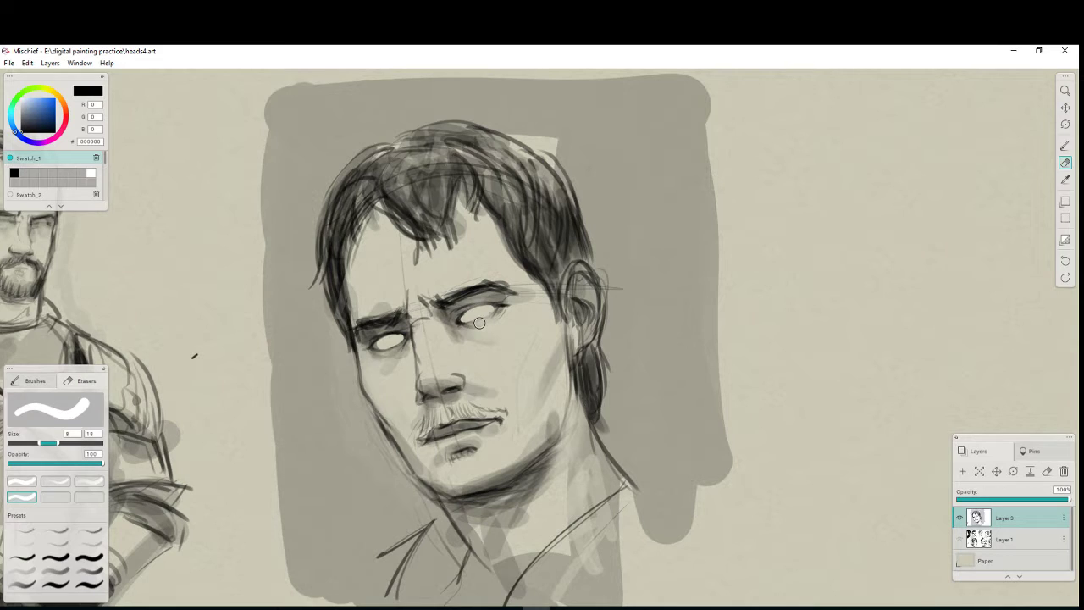
Redraw the lid lines around both eyes and add short beard strokes beneath the lower lip.
{"action": "key", "text": "b"}
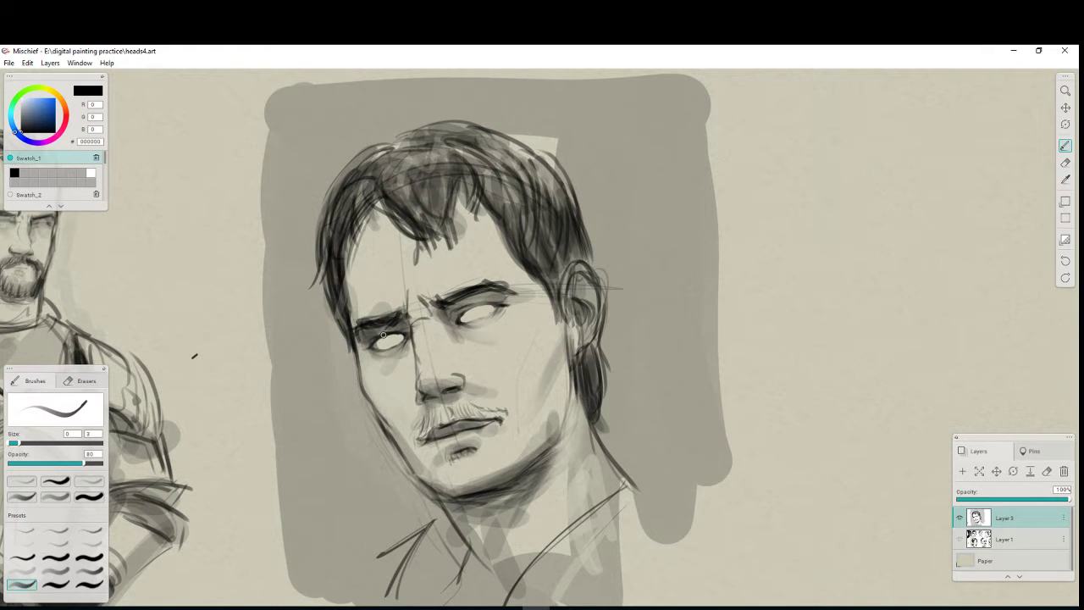
{"action": "mouse_move", "coordinate": [376, 335]}
{"action": "left_mouse_down"}
{"action": "mouse_move", "coordinate": [404, 333]}
{"action": "mouse_move", "coordinate": [366, 352]}
{"action": "left_mouse_up"}
{"action": "mouse_move", "coordinate": [466, 312]}
{"action": "left_mouse_down"}
{"action": "mouse_move", "coordinate": [503, 306]}
{"action": "mouse_move", "coordinate": [472, 324]}
{"action": "left_mouse_up"}
{"action": "left_click_drag", "start_coordinate": [396, 335], "coordinate": [409, 341]}
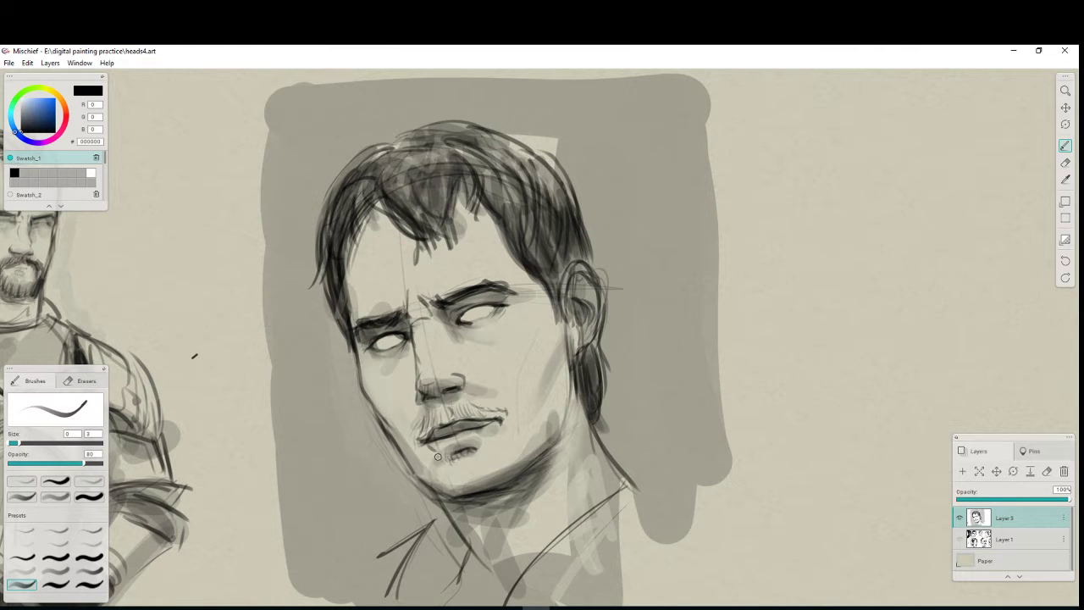
{"action": "left_click_drag", "start_coordinate": [439, 458], "coordinate": [451, 460]}
{"action": "left_click_drag", "start_coordinate": [452, 311], "coordinate": [503, 302]}
{"action": "mouse_move", "coordinate": [123, 608]}
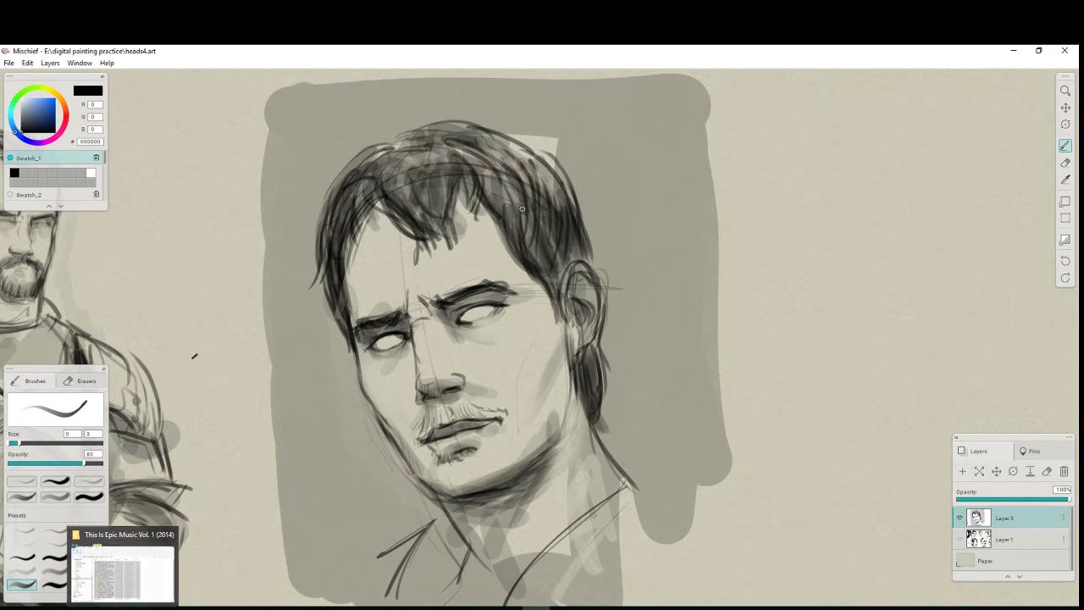
Cut back the hairline over the near side of the forehead, and redraw hair strands along both temples.
{"action": "key", "text": "e"}
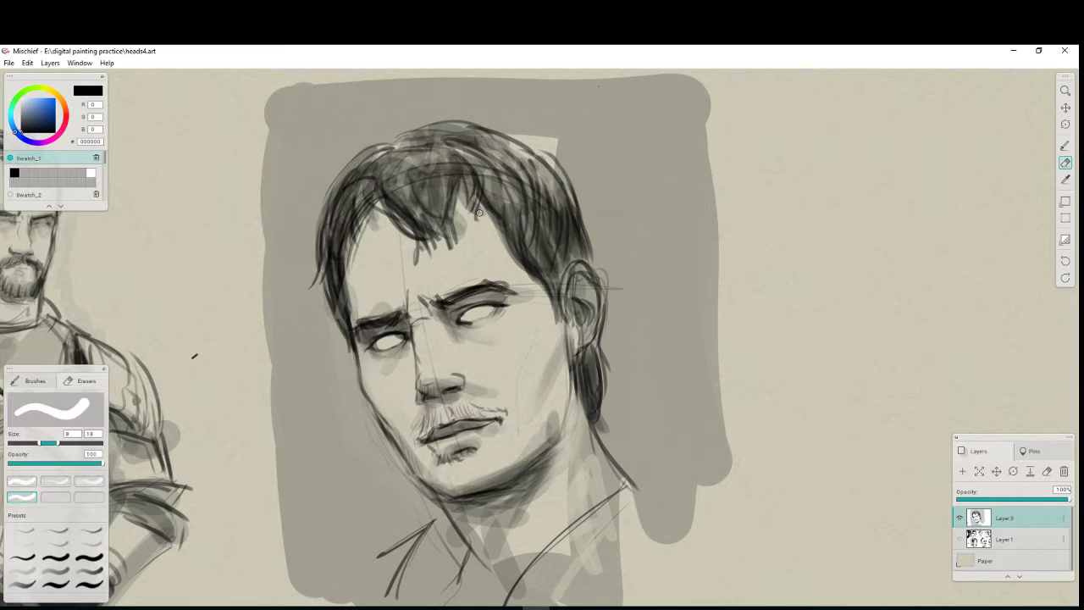
{"action": "left_click_drag", "start_coordinate": [478, 208], "coordinate": [513, 253]}
{"action": "mouse_move", "coordinate": [464, 211]}
{"action": "left_mouse_down"}
{"action": "mouse_move", "coordinate": [477, 204]}
{"action": "mouse_move", "coordinate": [467, 213]}
{"action": "mouse_move", "coordinate": [500, 234]}
{"action": "left_mouse_up"}
{"action": "key", "text": "b"}
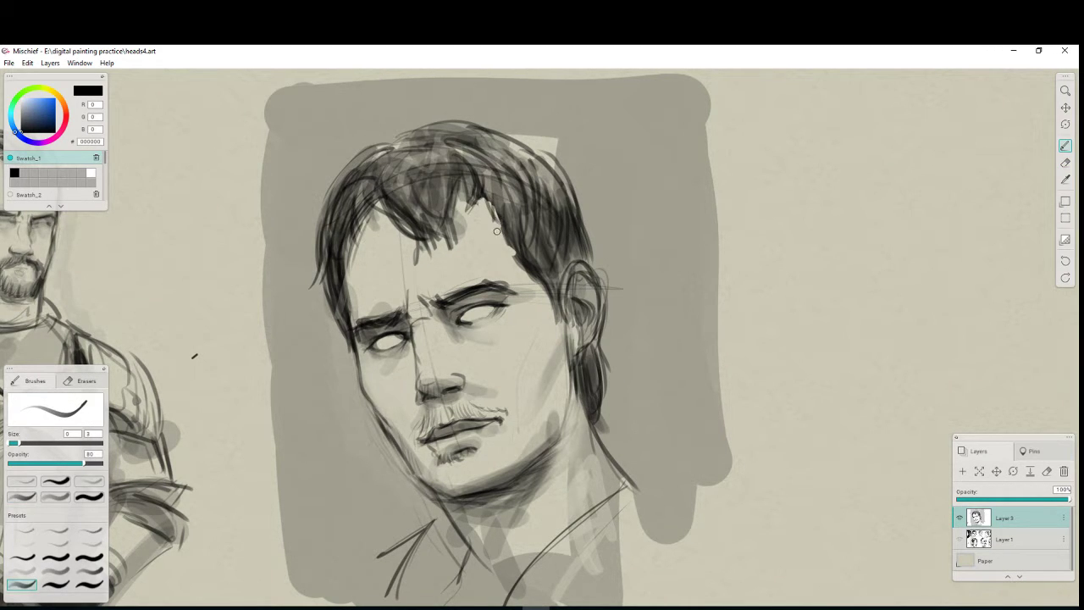
{"action": "left_click_drag", "start_coordinate": [495, 195], "coordinate": [522, 262]}
{"action": "left_click_drag", "start_coordinate": [378, 192], "coordinate": [349, 259]}
{"action": "mouse_move", "coordinate": [373, 213]}
{"action": "left_mouse_down"}
{"action": "mouse_move", "coordinate": [344, 265]}
{"action": "mouse_move", "coordinate": [349, 302]}
{"action": "left_mouse_up"}
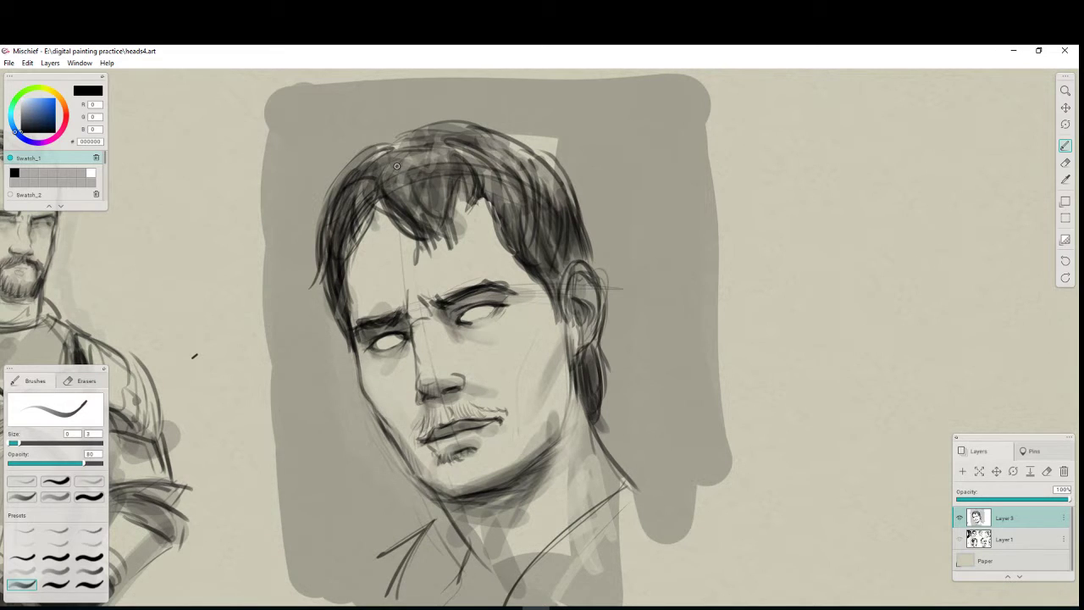
Trim the outer hair contour on the far side with the 54-opacity eraser and redraw its strands with the thin brush.
{"action": "key", "text": "e"}
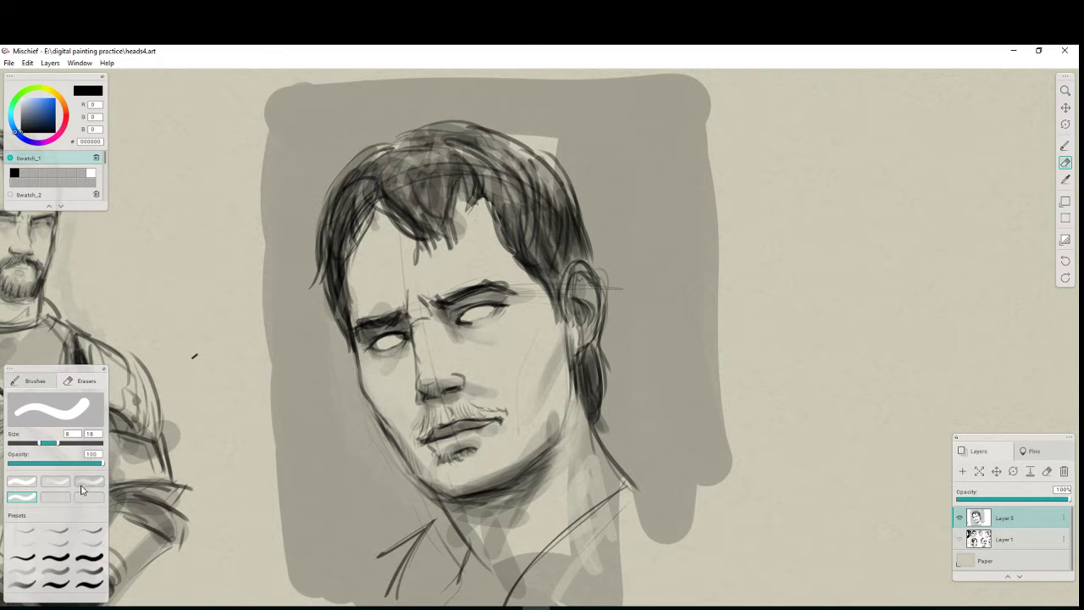
{"action": "left_click", "coordinate": [89, 481]}
{"action": "mouse_move", "coordinate": [342, 168]}
{"action": "left_mouse_down"}
{"action": "mouse_move", "coordinate": [312, 227]}
{"action": "mouse_move", "coordinate": [326, 258]}
{"action": "mouse_move", "coordinate": [317, 292]}
{"action": "left_mouse_up"}
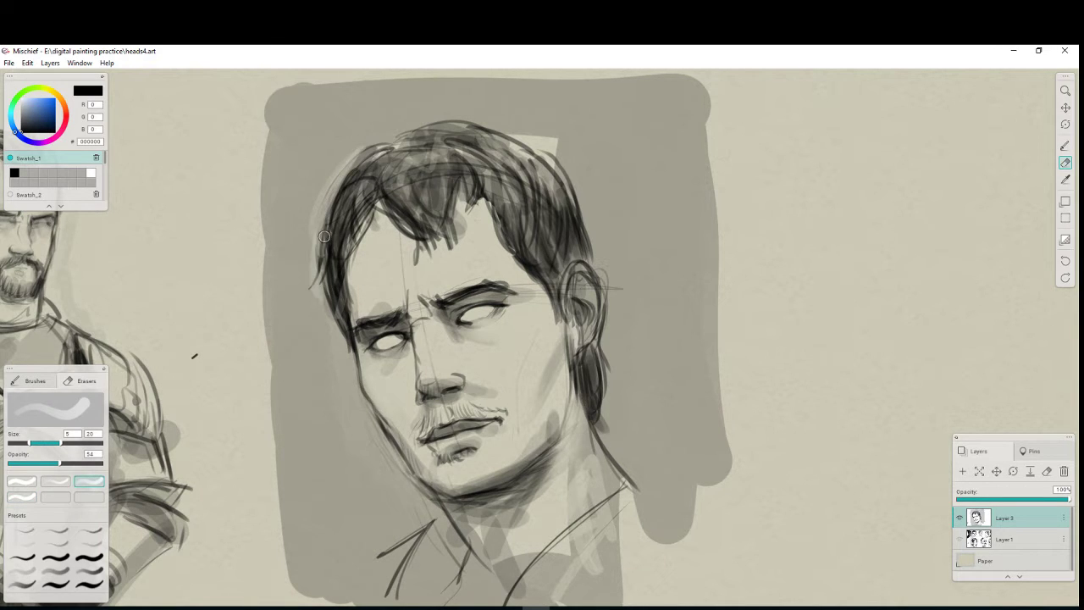
{"action": "mouse_move", "coordinate": [329, 196]}
{"action": "left_mouse_down"}
{"action": "mouse_move", "coordinate": [322, 283]}
{"action": "mouse_move", "coordinate": [373, 157]}
{"action": "mouse_move", "coordinate": [347, 182]}
{"action": "mouse_move", "coordinate": [326, 237]}
{"action": "left_mouse_up"}
{"action": "key", "text": "b"}
{"action": "mouse_move", "coordinate": [349, 187]}
{"action": "left_mouse_down"}
{"action": "mouse_move", "coordinate": [344, 279]}
{"action": "mouse_move", "coordinate": [318, 292]}
{"action": "left_mouse_up"}
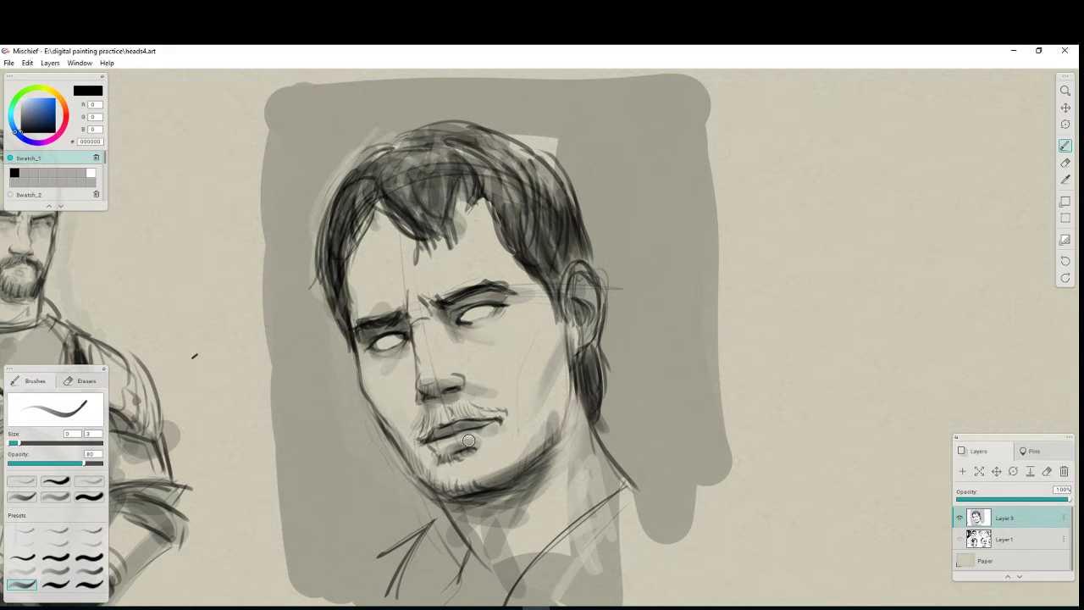
Stroke stubble at the near mouth corner and chin, and softly shade the eyes, near cheek, jaw and neck.
{"action": "left_click_drag", "start_coordinate": [498, 424], "coordinate": [521, 435]}
{"action": "left_click_drag", "start_coordinate": [445, 486], "coordinate": [457, 491]}
{"action": "left_click", "coordinate": [21, 570]}
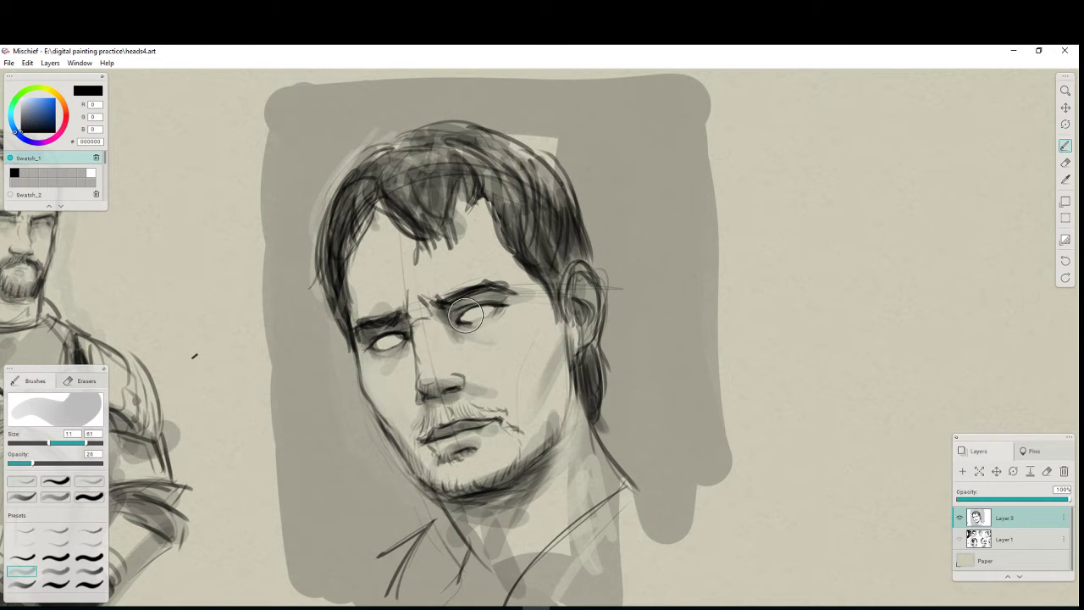
{"action": "mouse_move", "coordinate": [466, 315]}
{"action": "left_mouse_down"}
{"action": "mouse_move", "coordinate": [496, 307]}
{"action": "mouse_move", "coordinate": [372, 343]}
{"action": "mouse_move", "coordinate": [423, 328]}
{"action": "left_mouse_up"}
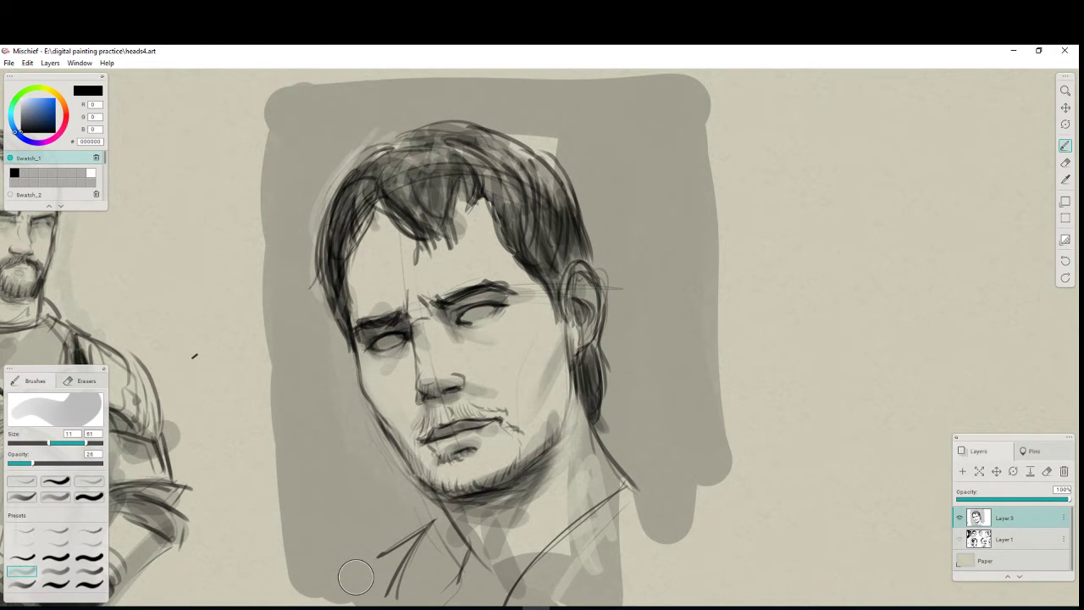
{"action": "mouse_move", "coordinate": [580, 324]}
{"action": "left_mouse_down"}
{"action": "mouse_move", "coordinate": [559, 306]}
{"action": "mouse_move", "coordinate": [564, 368]}
{"action": "mouse_move", "coordinate": [551, 413]}
{"action": "left_mouse_up"}
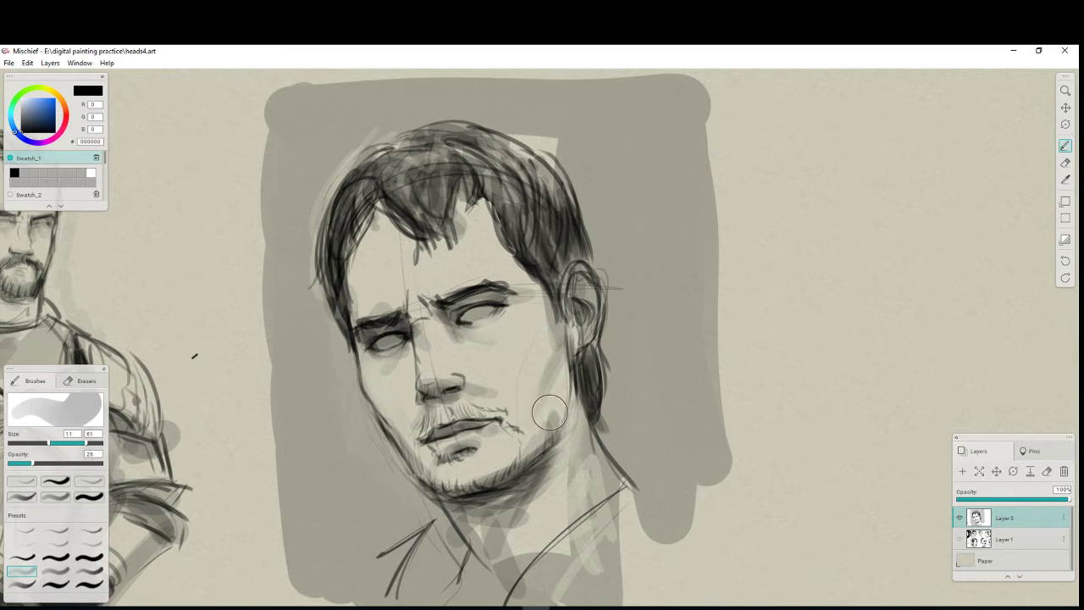
{"action": "mouse_move", "coordinate": [571, 360]}
{"action": "left_mouse_down"}
{"action": "mouse_move", "coordinate": [566, 407]}
{"action": "mouse_move", "coordinate": [511, 527]}
{"action": "left_mouse_up"}
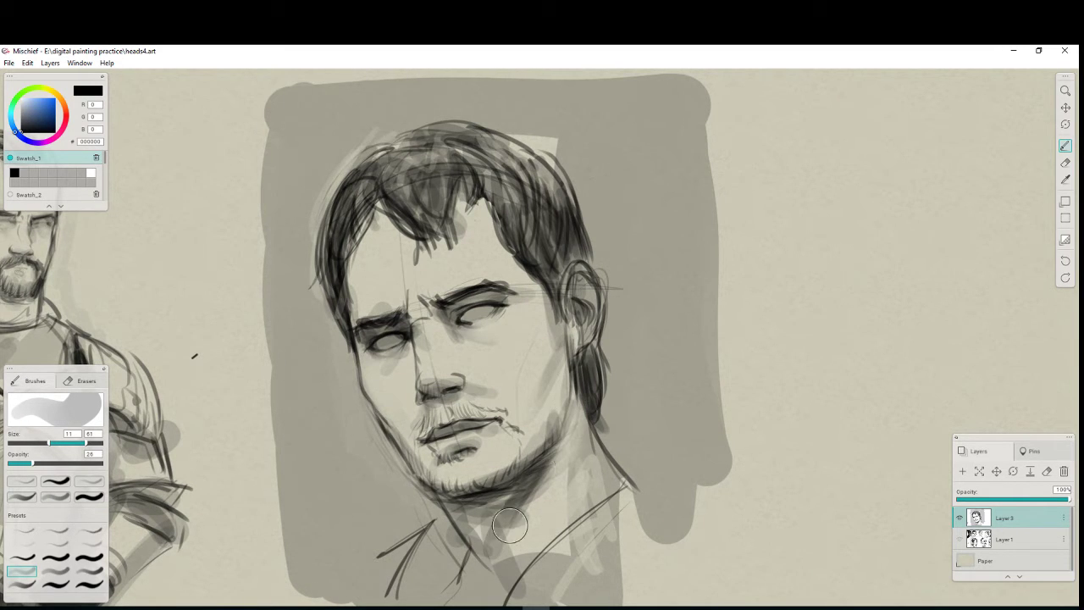
Softly shade the moustache, beard and background beside the far jaw, and stroke fine stubble along the near jaw.
{"action": "left_click", "coordinate": [21, 584]}
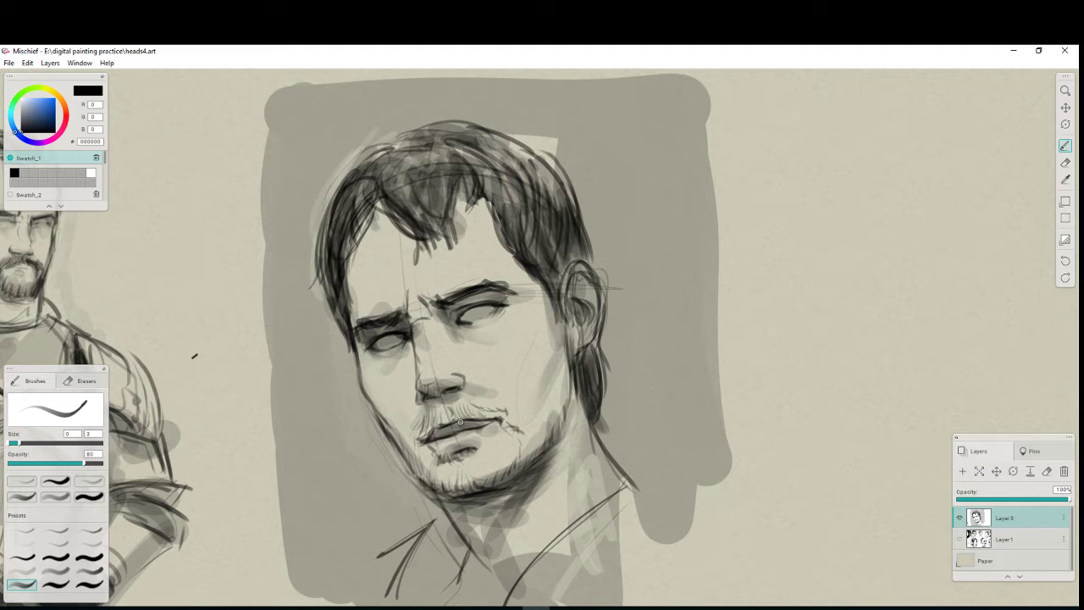
{"action": "left_click", "coordinate": [45, 572]}
{"action": "left_click", "coordinate": [22, 570]}
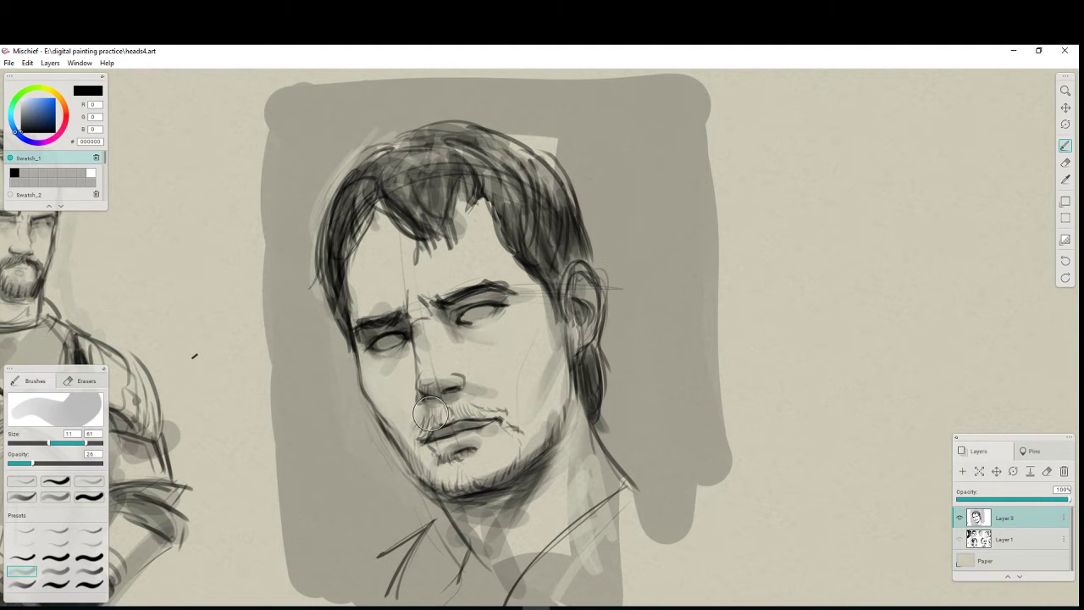
{"action": "mouse_move", "coordinate": [432, 413]}
{"action": "left_mouse_down"}
{"action": "mouse_move", "coordinate": [414, 436]}
{"action": "mouse_move", "coordinate": [456, 410]}
{"action": "mouse_move", "coordinate": [493, 413]}
{"action": "mouse_move", "coordinate": [457, 407]}
{"action": "mouse_move", "coordinate": [507, 417]}
{"action": "mouse_move", "coordinate": [456, 426]}
{"action": "mouse_move", "coordinate": [423, 461]}
{"action": "mouse_move", "coordinate": [407, 443]}
{"action": "mouse_move", "coordinate": [436, 477]}
{"action": "mouse_move", "coordinate": [453, 451]}
{"action": "mouse_move", "coordinate": [433, 467]}
{"action": "mouse_move", "coordinate": [423, 451]}
{"action": "mouse_move", "coordinate": [437, 472]}
{"action": "mouse_move", "coordinate": [476, 477]}
{"action": "mouse_move", "coordinate": [452, 483]}
{"action": "mouse_move", "coordinate": [462, 480]}
{"action": "mouse_move", "coordinate": [444, 471]}
{"action": "mouse_move", "coordinate": [490, 477]}
{"action": "mouse_move", "coordinate": [517, 463]}
{"action": "mouse_move", "coordinate": [506, 469]}
{"action": "mouse_move", "coordinate": [513, 462]}
{"action": "mouse_move", "coordinate": [496, 415]}
{"action": "mouse_move", "coordinate": [528, 454]}
{"action": "mouse_move", "coordinate": [527, 419]}
{"action": "mouse_move", "coordinate": [557, 404]}
{"action": "mouse_move", "coordinate": [539, 445]}
{"action": "mouse_move", "coordinate": [453, 493]}
{"action": "mouse_move", "coordinate": [402, 462]}
{"action": "mouse_move", "coordinate": [418, 489]}
{"action": "mouse_move", "coordinate": [402, 435]}
{"action": "mouse_move", "coordinate": [433, 504]}
{"action": "mouse_move", "coordinate": [425, 525]}
{"action": "mouse_move", "coordinate": [423, 509]}
{"action": "mouse_move", "coordinate": [407, 517]}
{"action": "mouse_move", "coordinate": [413, 527]}
{"action": "mouse_move", "coordinate": [366, 567]}
{"action": "mouse_move", "coordinate": [398, 520]}
{"action": "mouse_move", "coordinate": [364, 423]}
{"action": "mouse_move", "coordinate": [386, 504]}
{"action": "left_mouse_up"}
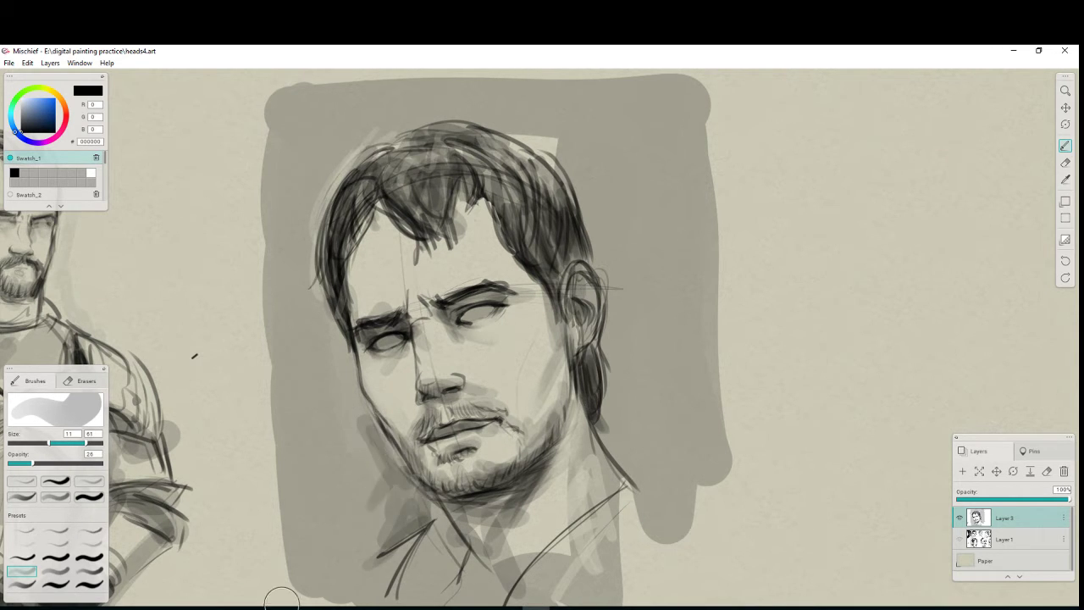
{"action": "left_click", "coordinate": [23, 584]}
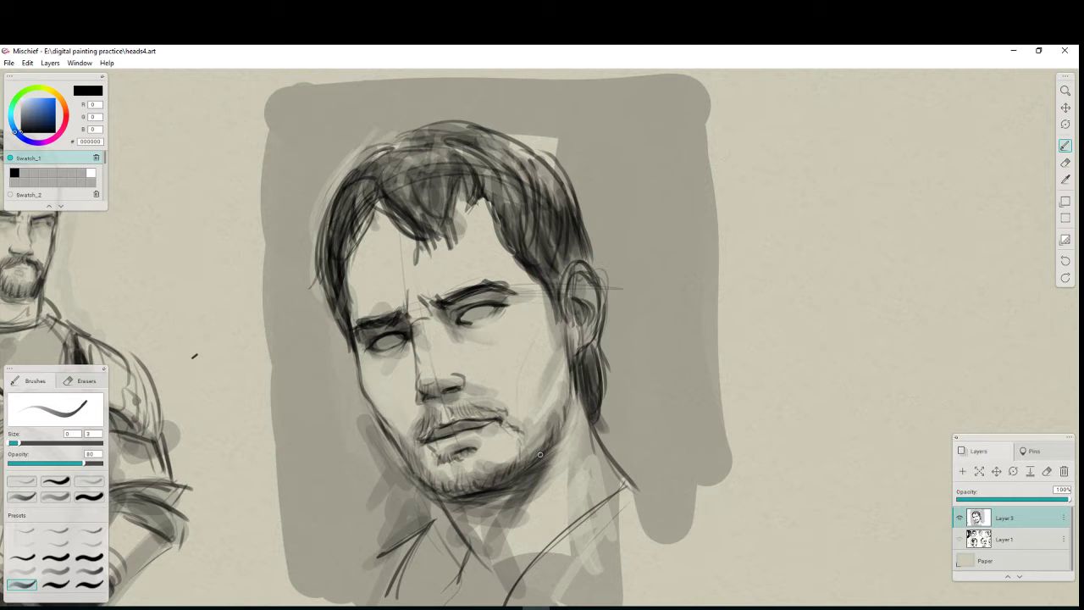
{"action": "mouse_move", "coordinate": [540, 456]}
{"action": "left_mouse_down"}
{"action": "mouse_move", "coordinate": [575, 429]}
{"action": "mouse_move", "coordinate": [573, 416]}
{"action": "left_mouse_up"}
Clean the hair edge at the far temple with the 54-opacity eraser, and redraw strands there and into the fringe.
{"action": "key", "text": "e"}
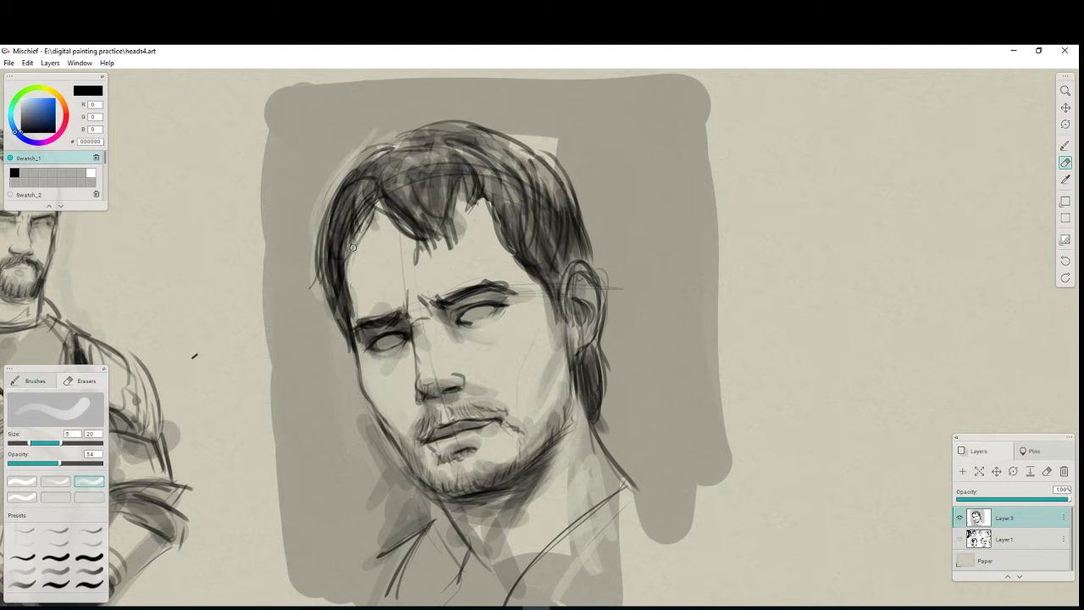
{"action": "mouse_move", "coordinate": [349, 286]}
{"action": "left_mouse_down"}
{"action": "mouse_move", "coordinate": [349, 228]}
{"action": "mouse_move", "coordinate": [344, 335]}
{"action": "left_mouse_up"}
{"action": "key", "text": "b"}
{"action": "mouse_move", "coordinate": [319, 257]}
{"action": "left_mouse_down"}
{"action": "mouse_move", "coordinate": [317, 304]}
{"action": "mouse_move", "coordinate": [338, 320]}
{"action": "left_mouse_up"}
{"action": "mouse_move", "coordinate": [349, 241]}
{"action": "left_mouse_down"}
{"action": "mouse_move", "coordinate": [371, 199]}
{"action": "mouse_move", "coordinate": [413, 236]}
{"action": "left_mouse_up"}
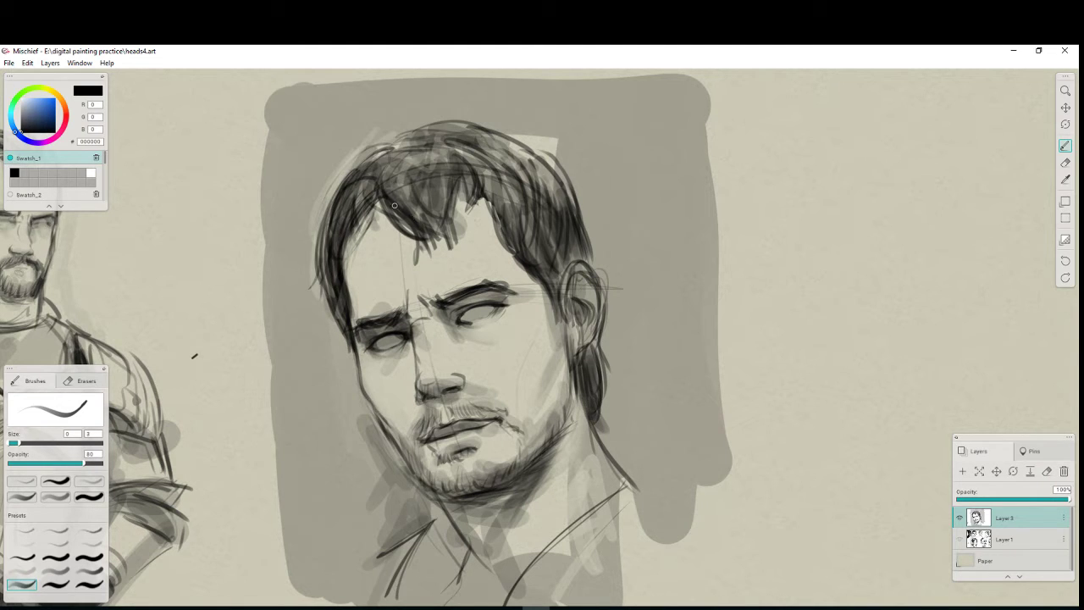
Shorten the fringe tips over the forehead and lighten the near sideburn with the 54-opacity eraser.
{"action": "key", "text": "e"}
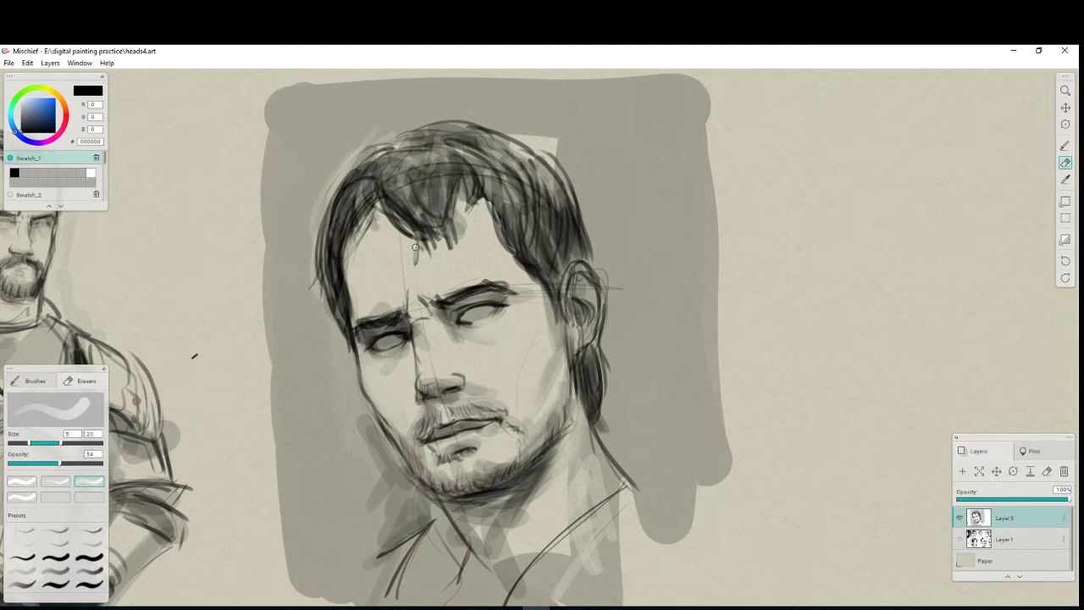
{"action": "left_click_drag", "start_coordinate": [450, 248], "coordinate": [466, 205]}
{"action": "left_click_drag", "start_coordinate": [558, 307], "coordinate": [561, 340]}
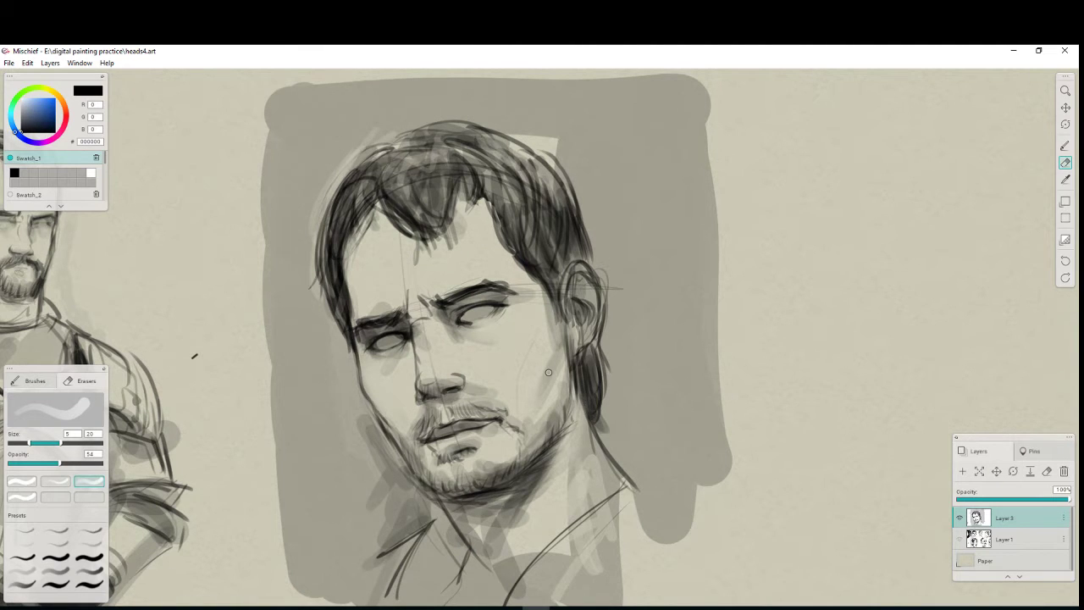
Narrow the dark hair behind the neck, below the near ear, with the 54-opacity eraser.
{"action": "key", "text": "b"}
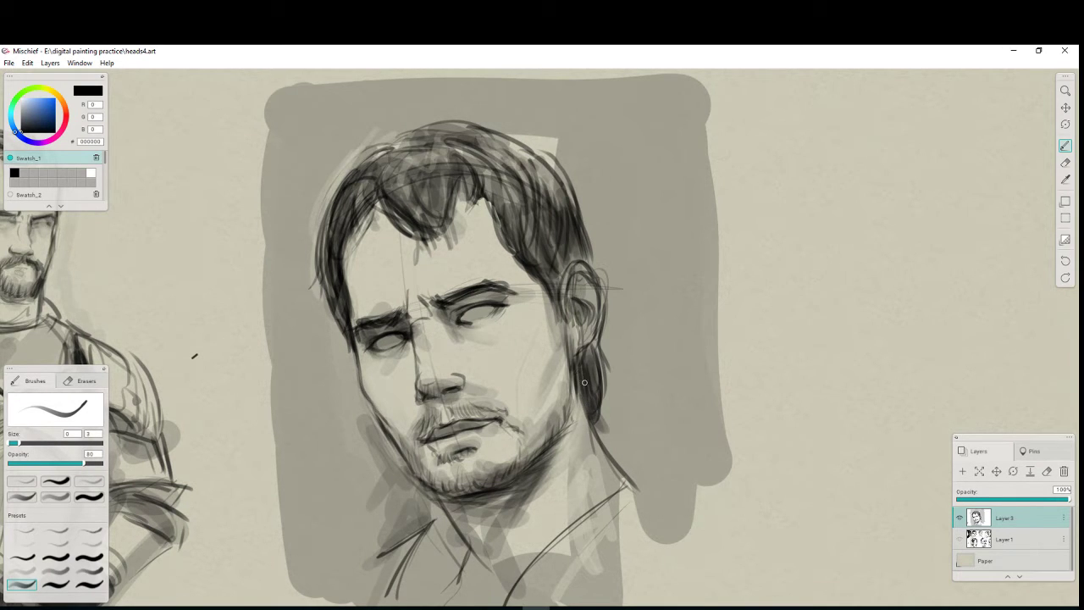
{"action": "key", "text": "e"}
{"action": "mouse_move", "coordinate": [576, 364]}
{"action": "left_mouse_down"}
{"action": "mouse_move", "coordinate": [602, 461]}
{"action": "mouse_move", "coordinate": [591, 451]}
{"action": "left_mouse_up"}
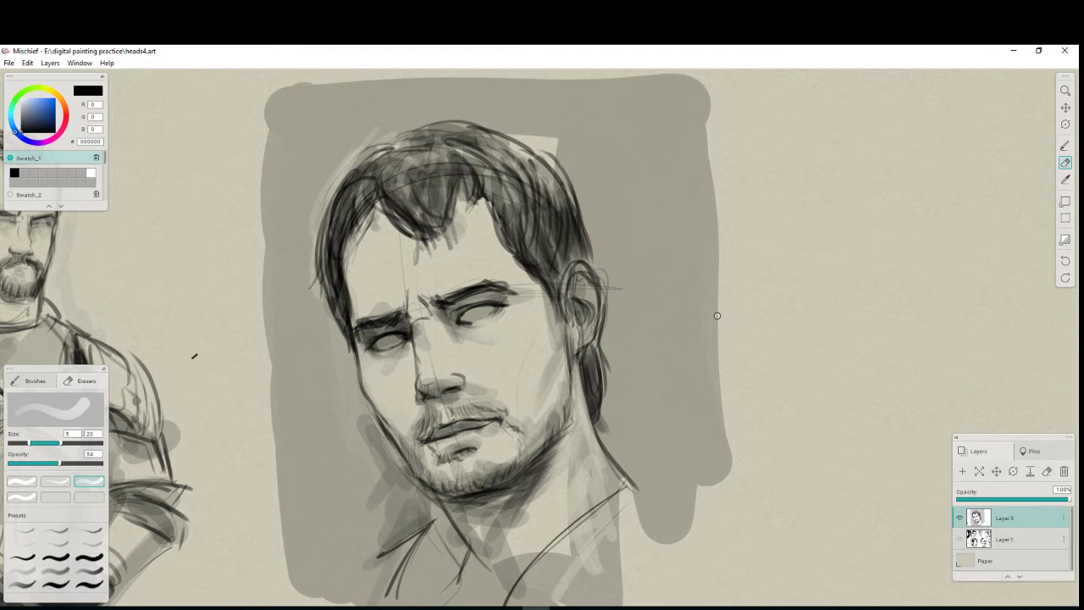
{"action": "key", "text": "b"}
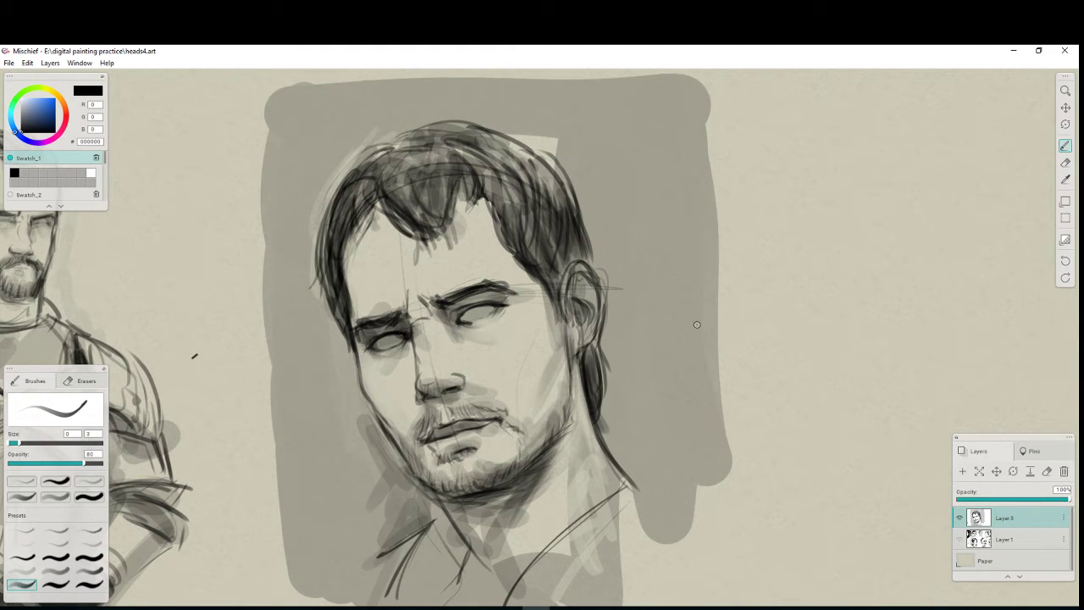
{"action": "key", "text": "e"}
{"action": "mouse_move", "coordinate": [583, 355]}
{"action": "left_mouse_down"}
{"action": "mouse_move", "coordinate": [622, 486]}
{"action": "mouse_move", "coordinate": [589, 372]}
{"action": "mouse_move", "coordinate": [605, 482]}
{"action": "left_mouse_up"}
{"action": "key", "text": "b"}
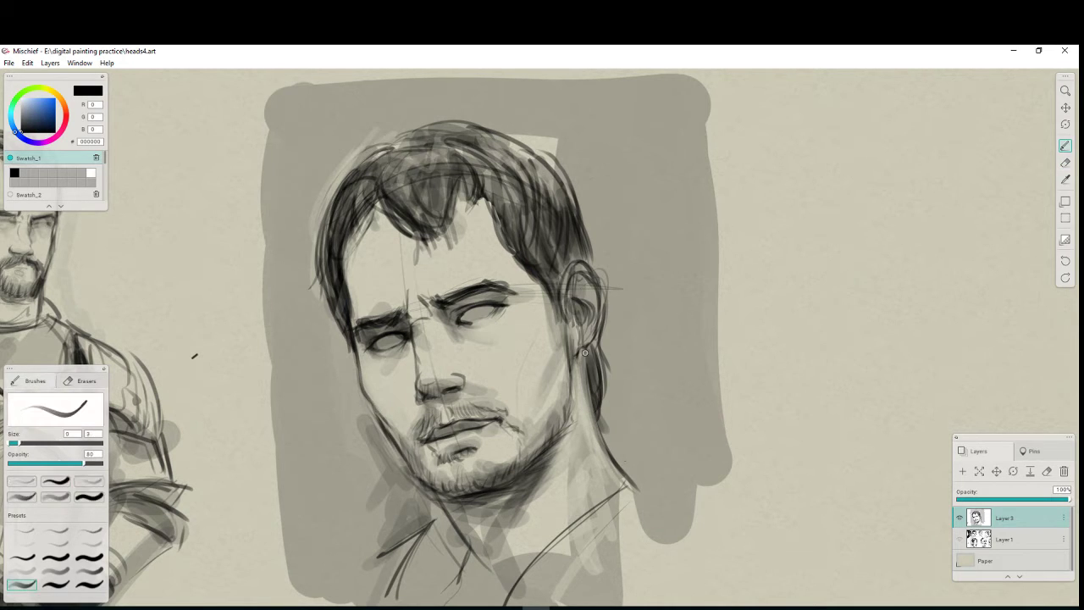
Redraw the back neck line from the ear to the shoulder, and sketch new collar lines across the near shoulder and down the front.
{"action": "mouse_move", "coordinate": [585, 349]}
{"action": "left_mouse_down"}
{"action": "mouse_move", "coordinate": [593, 420]}
{"action": "mouse_move", "coordinate": [617, 471]}
{"action": "left_mouse_up"}
{"action": "left_click_drag", "start_coordinate": [588, 396], "coordinate": [639, 493]}
{"action": "left_click_drag", "start_coordinate": [708, 458], "coordinate": [591, 486]}
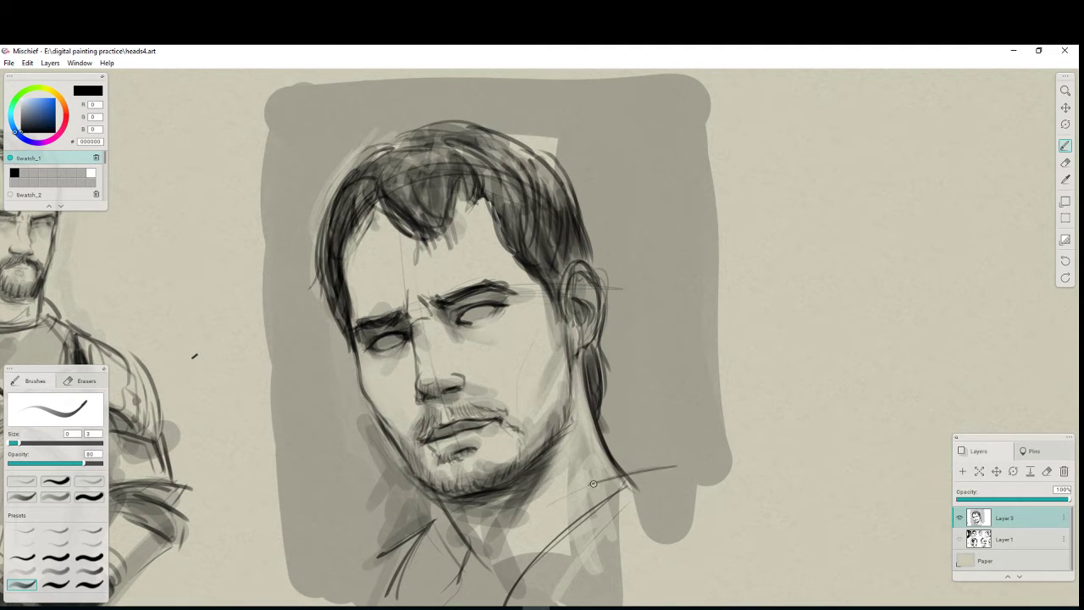
{"action": "mouse_move", "coordinate": [659, 466]}
{"action": "left_mouse_down"}
{"action": "mouse_move", "coordinate": [591, 487]}
{"action": "mouse_move", "coordinate": [543, 607]}
{"action": "left_mouse_up"}
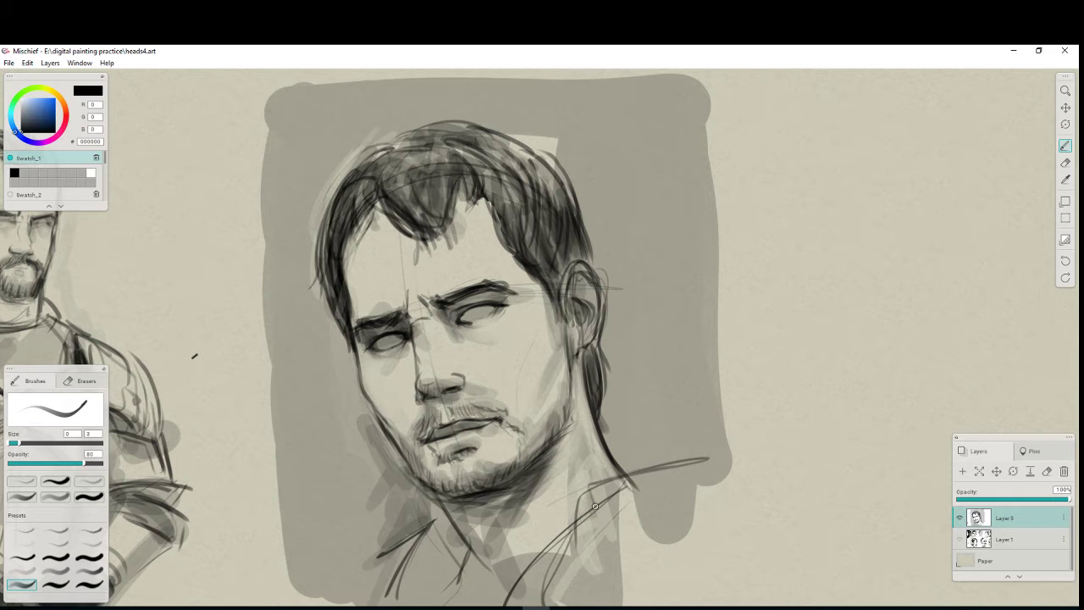
Sketch the near collar and shoulder line down to a short upper-arm mark, and add strokes to the far collar and shoulder.
{"action": "left_click_drag", "start_coordinate": [595, 500], "coordinate": [555, 603]}
{"action": "left_click_drag", "start_coordinate": [599, 482], "coordinate": [732, 454]}
{"action": "mouse_move", "coordinate": [617, 465]}
{"action": "left_mouse_down"}
{"action": "mouse_move", "coordinate": [733, 453]}
{"action": "mouse_move", "coordinate": [764, 508]}
{"action": "left_mouse_up"}
{"action": "left_click_drag", "start_coordinate": [780, 552], "coordinate": [783, 587]}
{"action": "left_click_drag", "start_coordinate": [426, 525], "coordinate": [394, 591]}
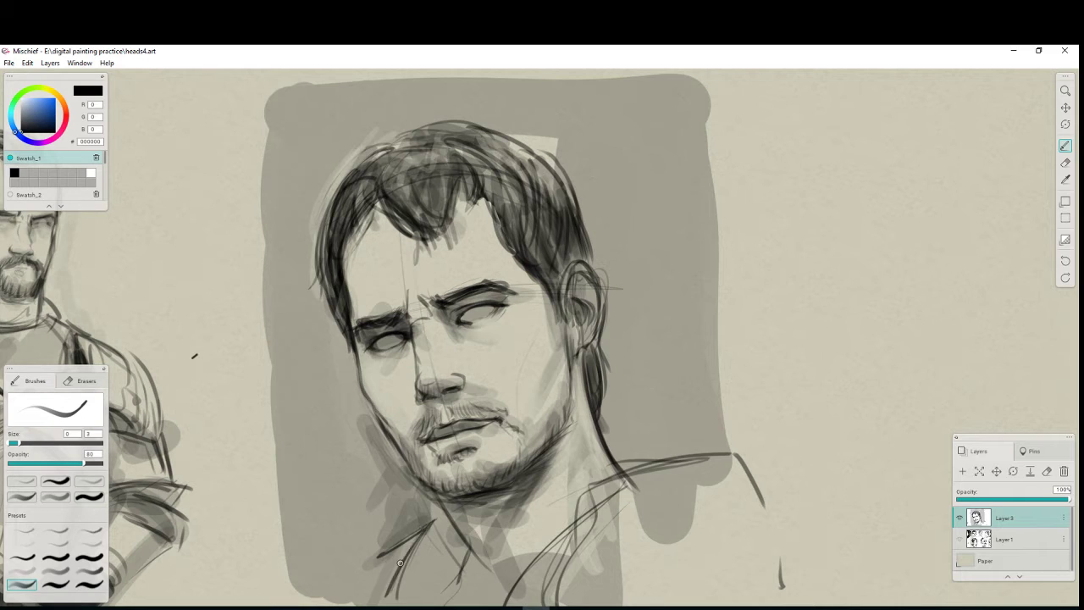
{"action": "mouse_move", "coordinate": [421, 500]}
{"action": "left_mouse_down"}
{"action": "mouse_move", "coordinate": [386, 513]}
{"action": "mouse_move", "coordinate": [383, 558]}
{"action": "left_mouse_up"}
{"action": "left_click_drag", "start_coordinate": [383, 542], "coordinate": [340, 579]}
Add hair strands behind the neck below the near ear, and darken the hair from the crown down to the ear.
{"action": "left_click_drag", "start_coordinate": [598, 344], "coordinate": [610, 412]}
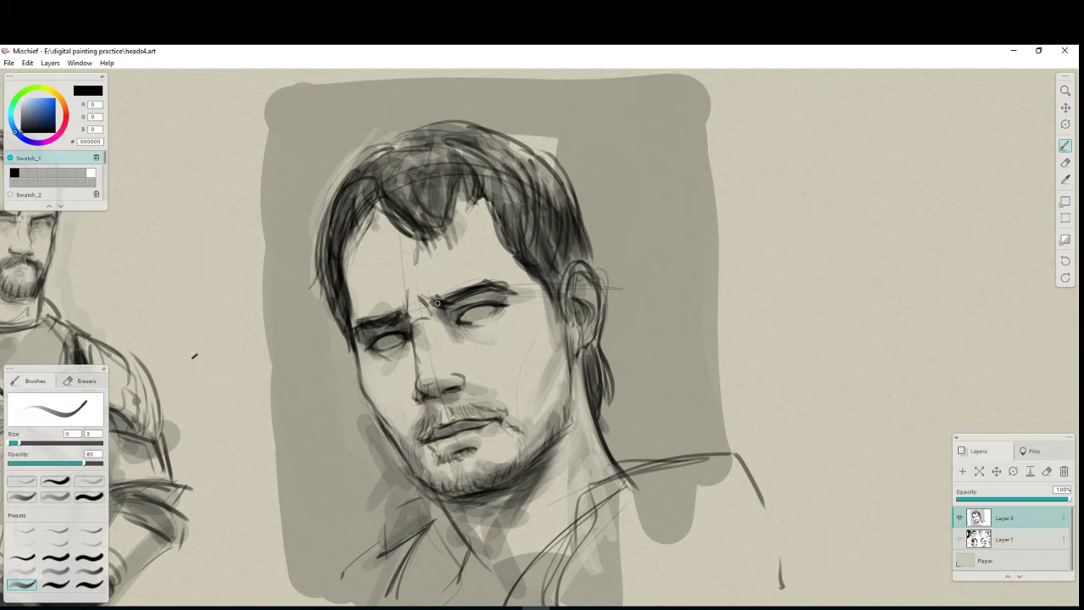
{"action": "key", "text": "e"}
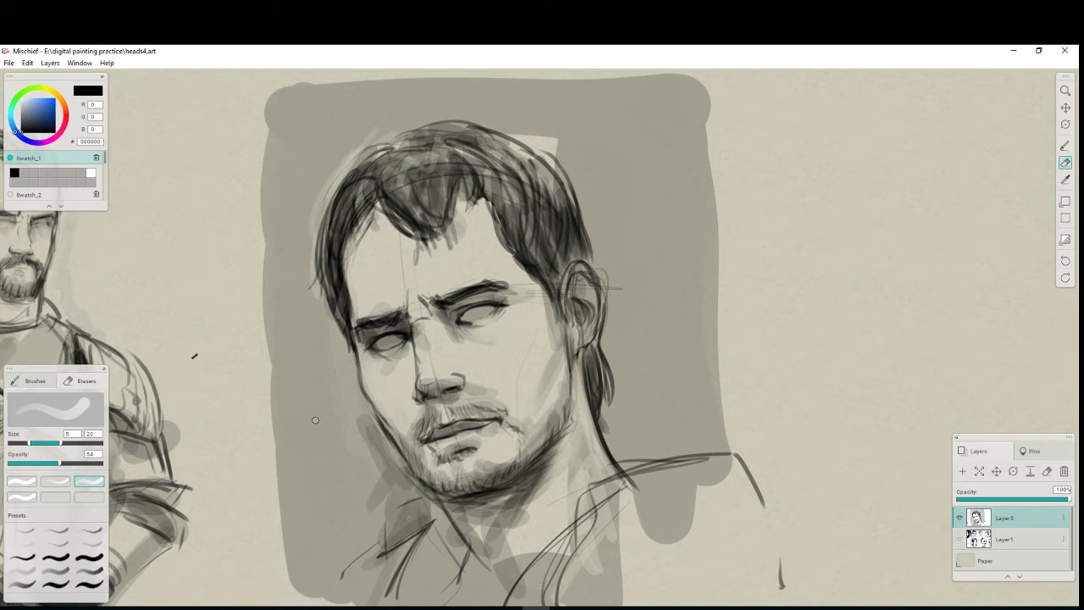
{"action": "key", "text": "b"}
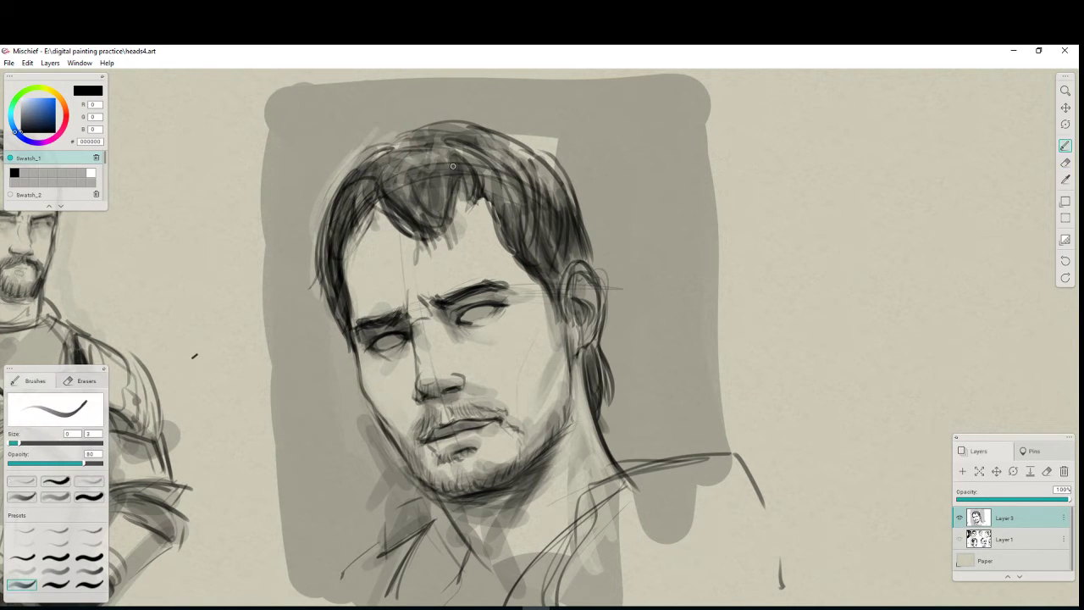
{"action": "mouse_move", "coordinate": [379, 168]}
{"action": "left_mouse_down"}
{"action": "mouse_move", "coordinate": [412, 236]}
{"action": "mouse_move", "coordinate": [427, 218]}
{"action": "mouse_move", "coordinate": [507, 225]}
{"action": "mouse_move", "coordinate": [485, 206]}
{"action": "mouse_move", "coordinate": [526, 170]}
{"action": "mouse_move", "coordinate": [539, 206]}
{"action": "mouse_move", "coordinate": [587, 239]}
{"action": "mouse_move", "coordinate": [588, 295]}
{"action": "left_mouse_up"}
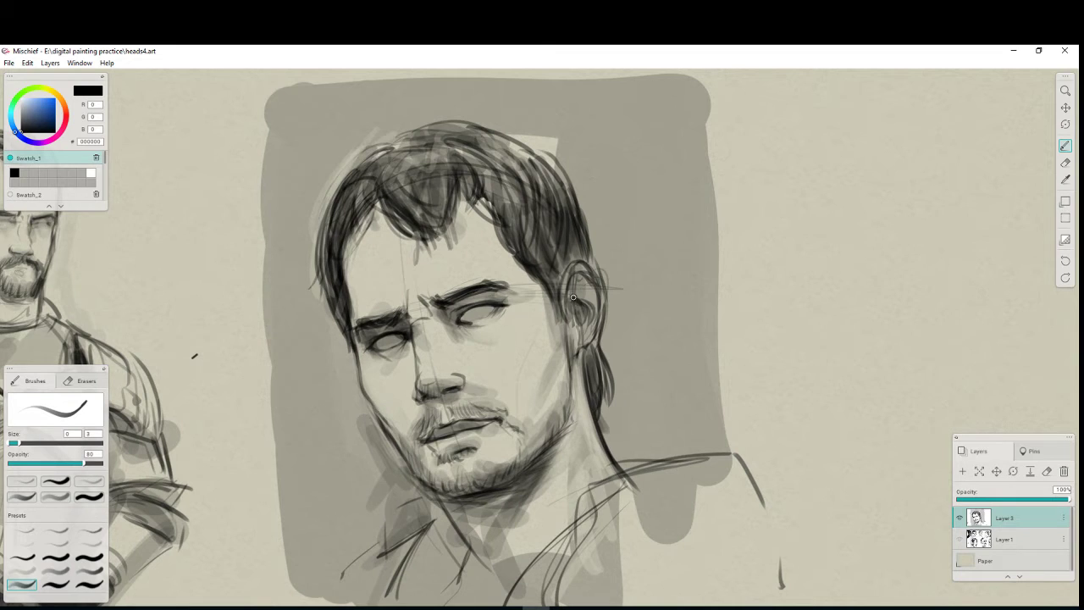
Lighten the inside of the near ear with the 54-opacity eraser, and return to the brush.
{"action": "key", "text": "e"}
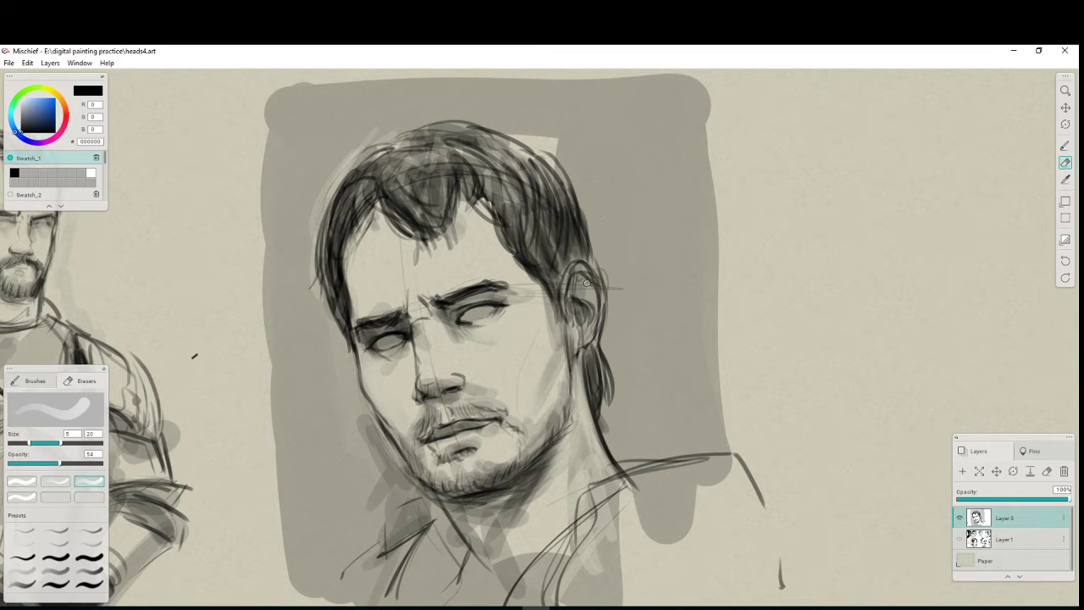
{"action": "left_click_drag", "start_coordinate": [587, 284], "coordinate": [586, 346]}
{"action": "key", "text": "b"}
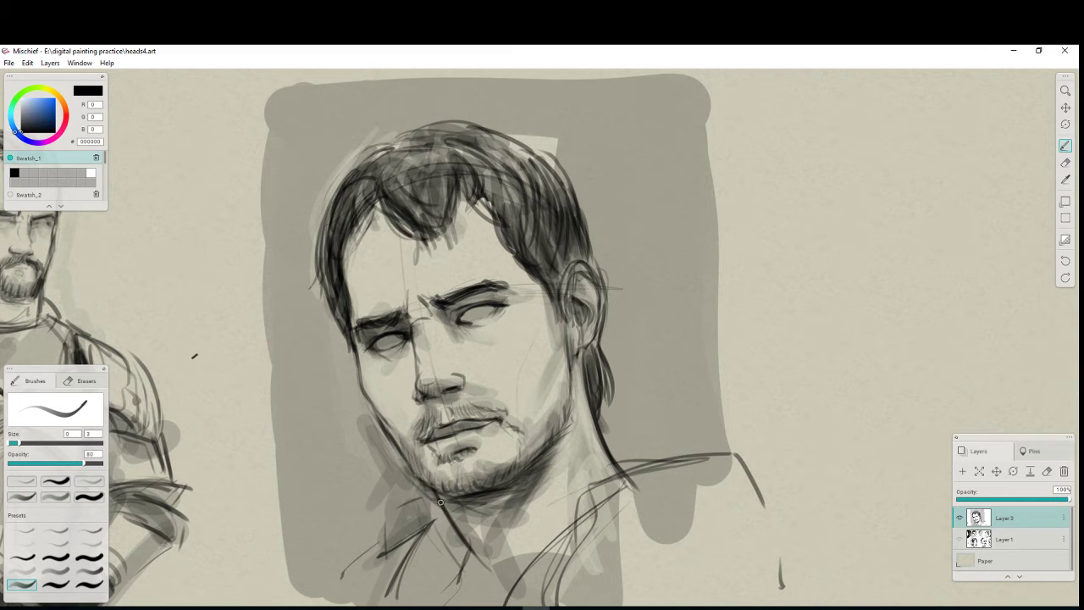
Add strokes to the far collar and below the lower lip, and clean up the lips with the 54-opacity eraser.
{"action": "left_click_drag", "start_coordinate": [439, 506], "coordinate": [385, 534]}
{"action": "left_click_drag", "start_coordinate": [449, 456], "coordinate": [445, 465]}
{"action": "key", "text": "e"}
{"action": "mouse_move", "coordinate": [438, 428]}
{"action": "left_mouse_down"}
{"action": "mouse_move", "coordinate": [427, 436]}
{"action": "mouse_move", "coordinate": [475, 419]}
{"action": "left_mouse_up"}
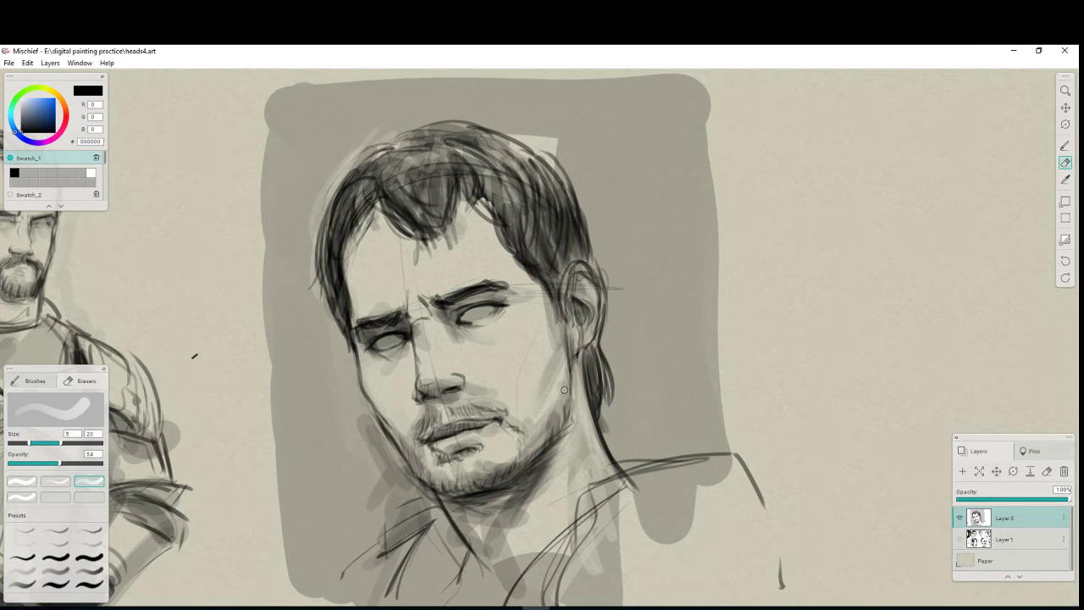
Redraw the far cheek contour from the eye to the jaw, and thicken the hair behind the neck with the 80-opacity brush.
{"action": "key", "text": "b"}
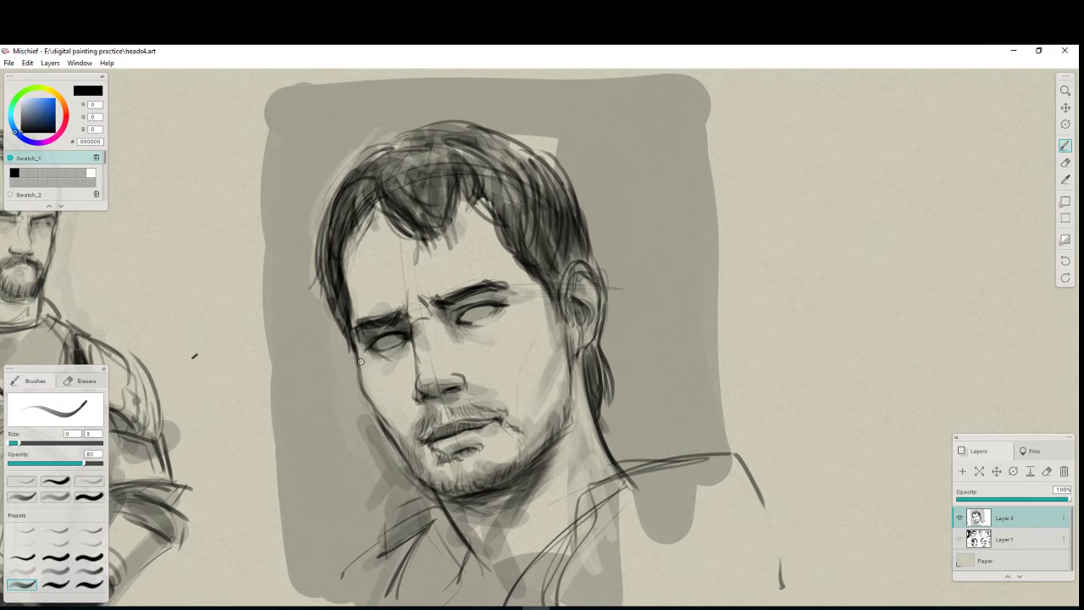
{"action": "left_click_drag", "start_coordinate": [356, 356], "coordinate": [389, 436]}
{"action": "mouse_move", "coordinate": [602, 351]}
{"action": "left_mouse_down"}
{"action": "mouse_move", "coordinate": [605, 419]}
{"action": "mouse_move", "coordinate": [609, 394]}
{"action": "left_mouse_up"}
Draw the irises in both eyes, and refine the linework of the near brow, lower eyelid, philtrum and near ear.
{"action": "left_click_drag", "start_coordinate": [382, 340], "coordinate": [394, 339]}
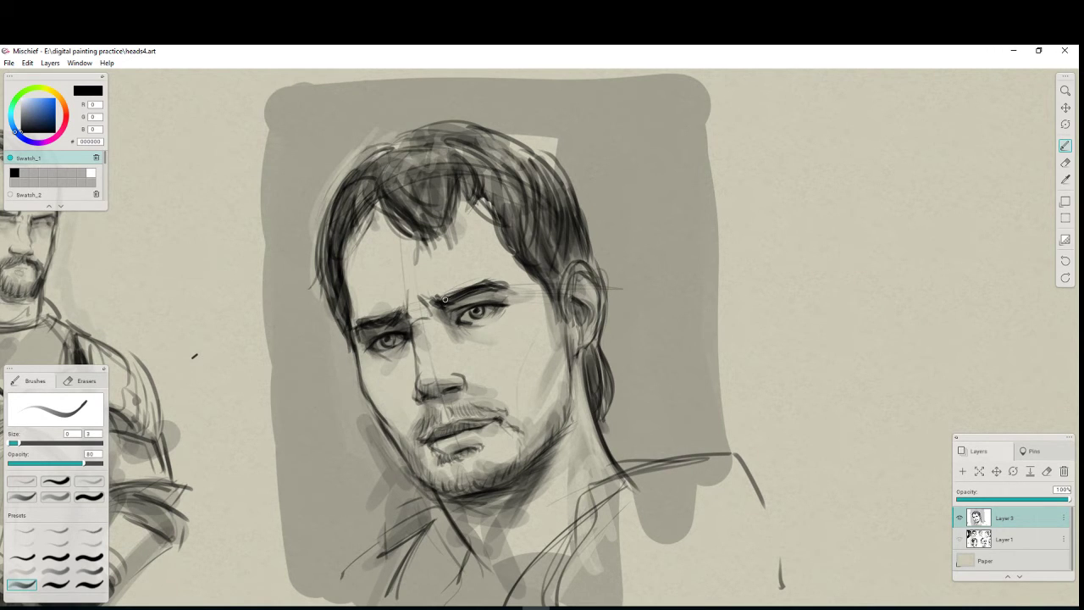
{"action": "left_click_drag", "start_coordinate": [450, 288], "coordinate": [510, 292]}
{"action": "mouse_move", "coordinate": [457, 317]}
{"action": "left_mouse_down"}
{"action": "mouse_move", "coordinate": [464, 326]}
{"action": "mouse_move", "coordinate": [499, 316]}
{"action": "left_mouse_up"}
{"action": "left_click_drag", "start_coordinate": [447, 405], "coordinate": [447, 419]}
{"action": "mouse_move", "coordinate": [574, 277]}
{"action": "left_mouse_down"}
{"action": "mouse_move", "coordinate": [593, 279]}
{"action": "mouse_move", "coordinate": [601, 310]}
{"action": "left_mouse_up"}
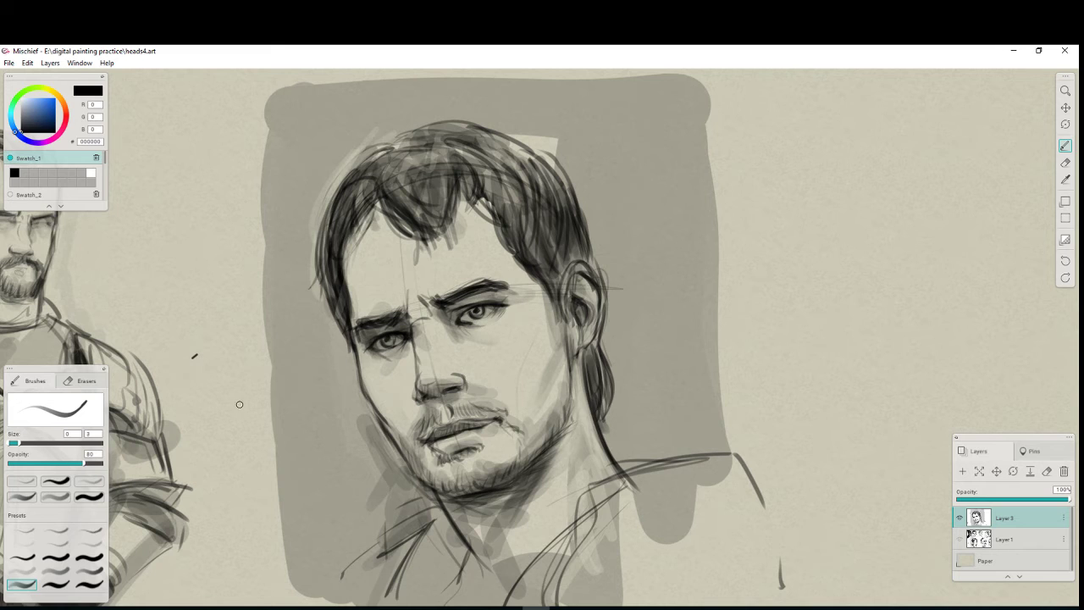
Shade around both eyes and under the nose with a large low-opacity brush preset.
{"action": "left_click", "coordinate": [21, 572]}
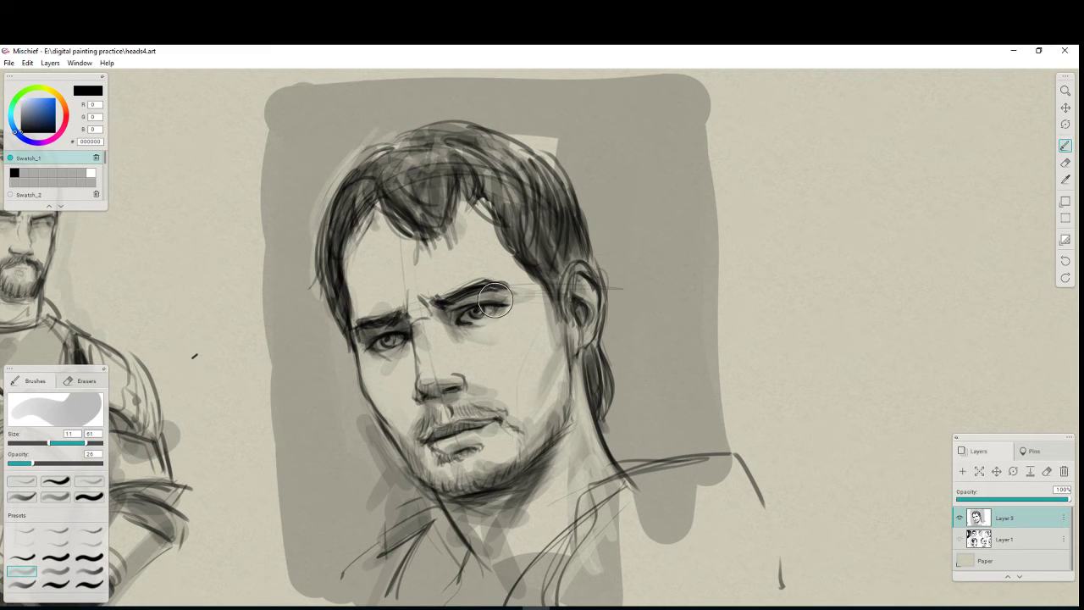
{"action": "left_click_drag", "start_coordinate": [392, 335], "coordinate": [428, 332]}
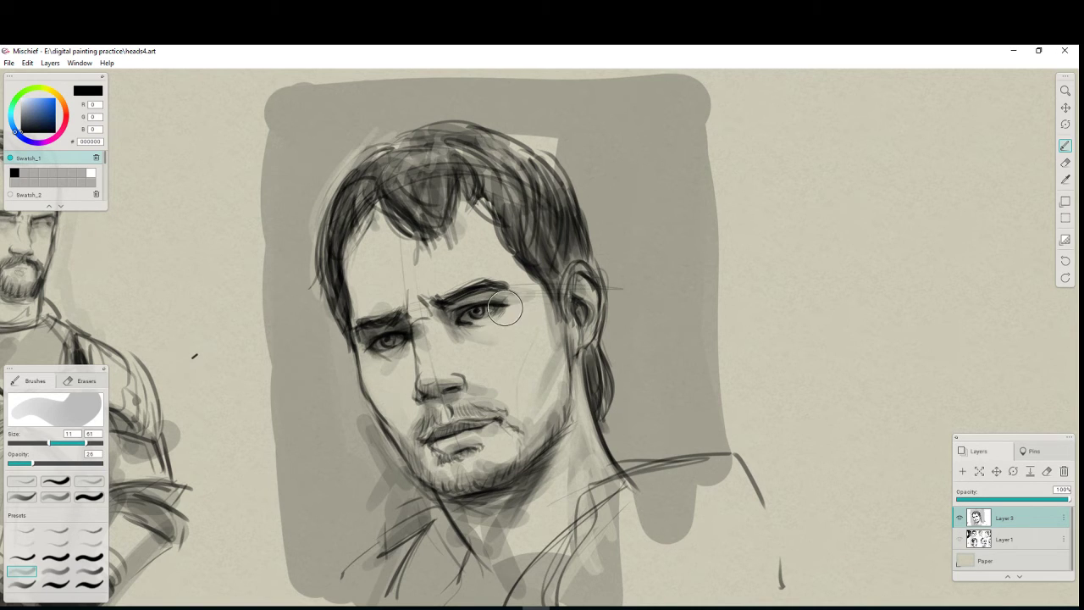
{"action": "left_click_drag", "start_coordinate": [500, 308], "coordinate": [454, 301]}
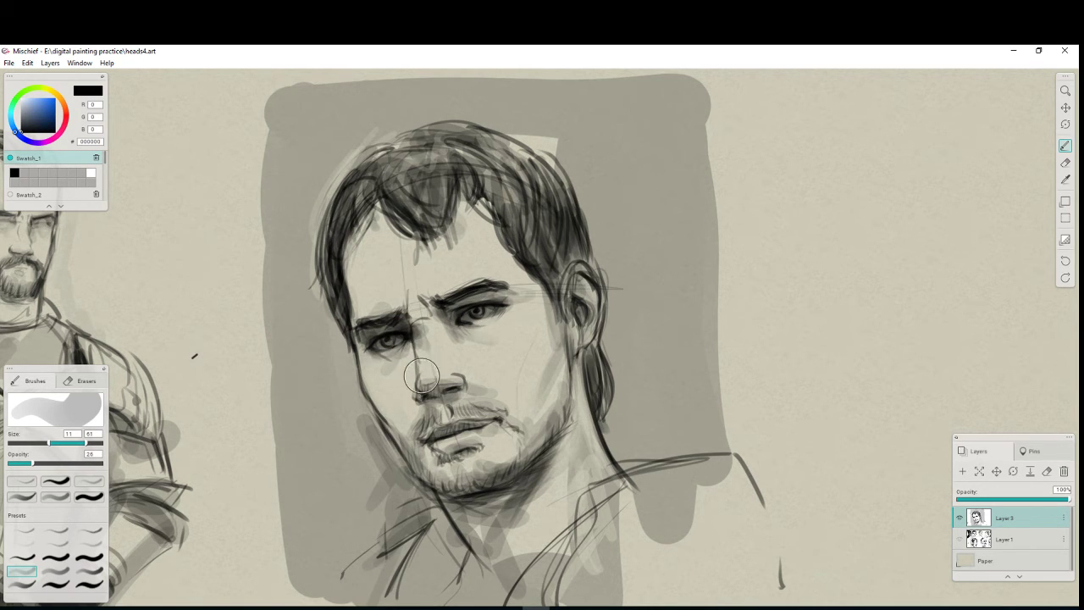
{"action": "mouse_move", "coordinate": [439, 397]}
{"action": "left_mouse_down"}
{"action": "mouse_move", "coordinate": [470, 420]}
{"action": "mouse_move", "coordinate": [424, 461]}
{"action": "mouse_move", "coordinate": [400, 440]}
{"action": "mouse_move", "coordinate": [464, 429]}
{"action": "mouse_move", "coordinate": [454, 366]}
{"action": "mouse_move", "coordinate": [472, 379]}
{"action": "mouse_move", "coordinate": [473, 389]}
{"action": "left_mouse_up"}
{"action": "key", "text": "e"}
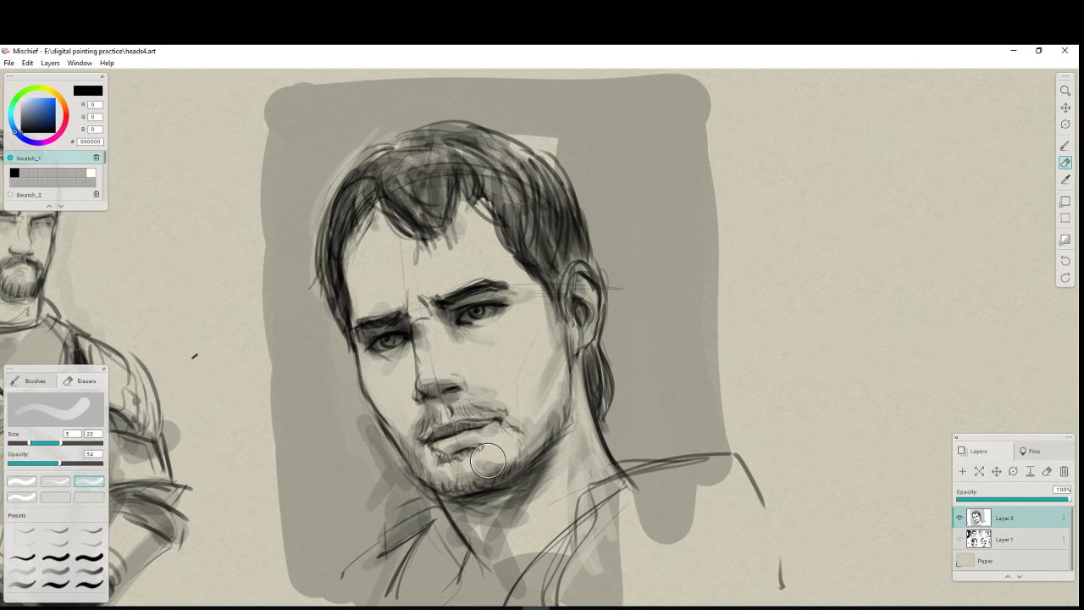
{"action": "key", "text": "b"}
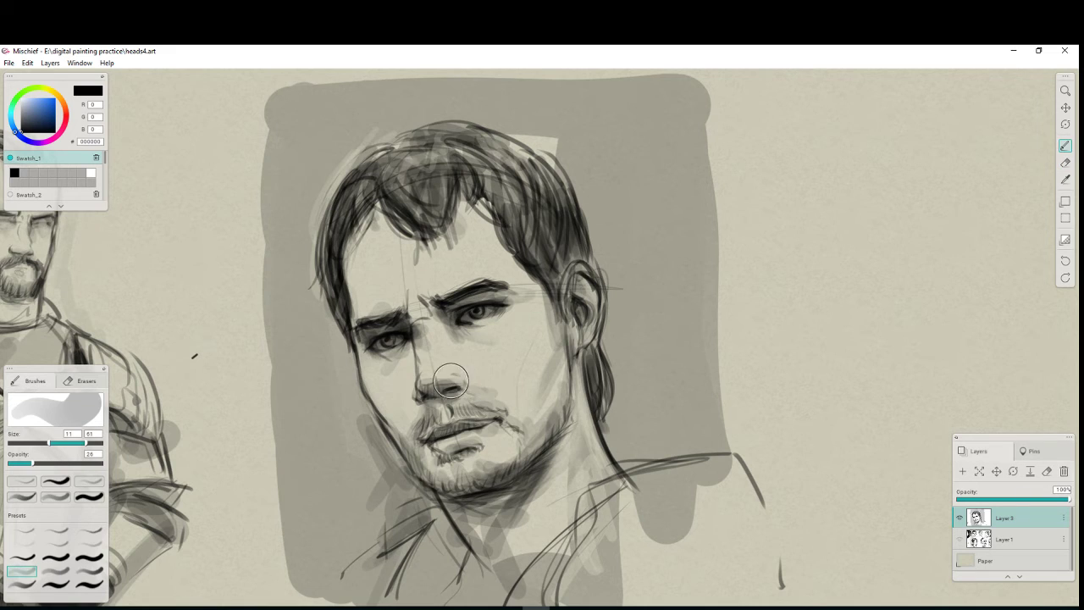
Redraw the nose bridge line with the 80-opacity brush, and add a highlight on the nose tip in colour FAFAFA.
{"action": "left_click", "coordinate": [32, 580]}
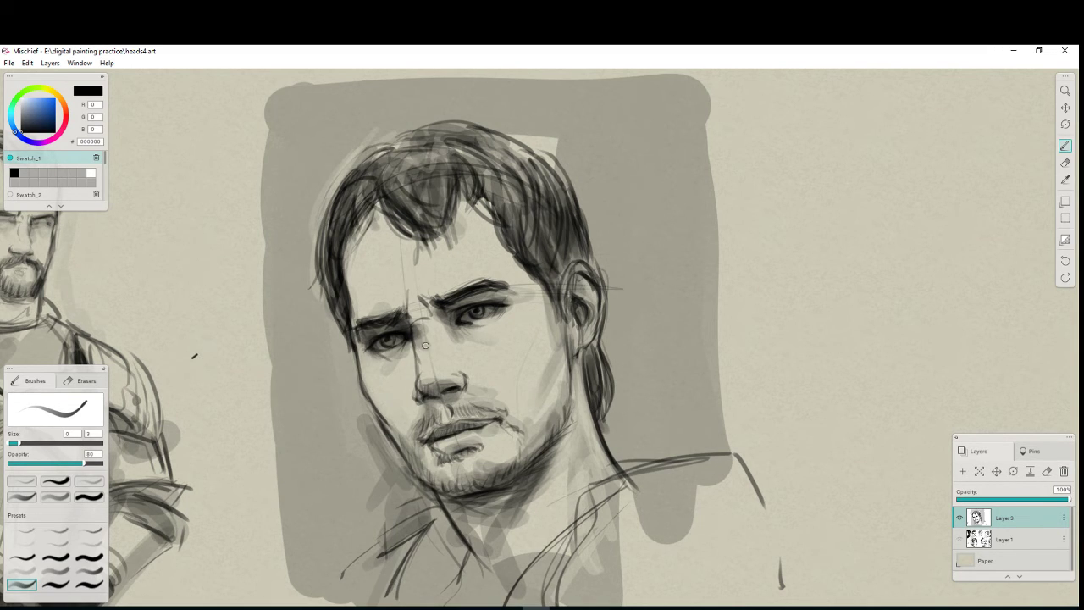
{"action": "left_click_drag", "start_coordinate": [415, 348], "coordinate": [417, 388]}
{"action": "left_click", "coordinate": [26, 106]}
{"action": "left_click_drag", "start_coordinate": [27, 106], "coordinate": [20, 98]}
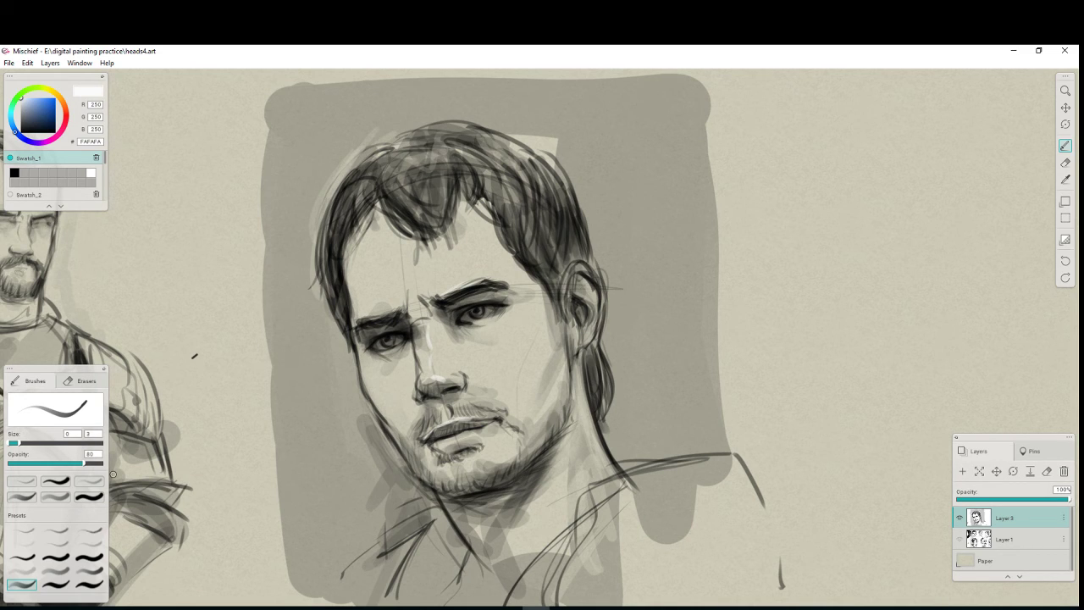
Set the colour back to black, and reinforce the far cheek contour and the hair strands behind the neck.
{"action": "left_click_drag", "start_coordinate": [36, 127], "coordinate": [19, 133]}
{"action": "left_click_drag", "start_coordinate": [364, 380], "coordinate": [374, 405]}
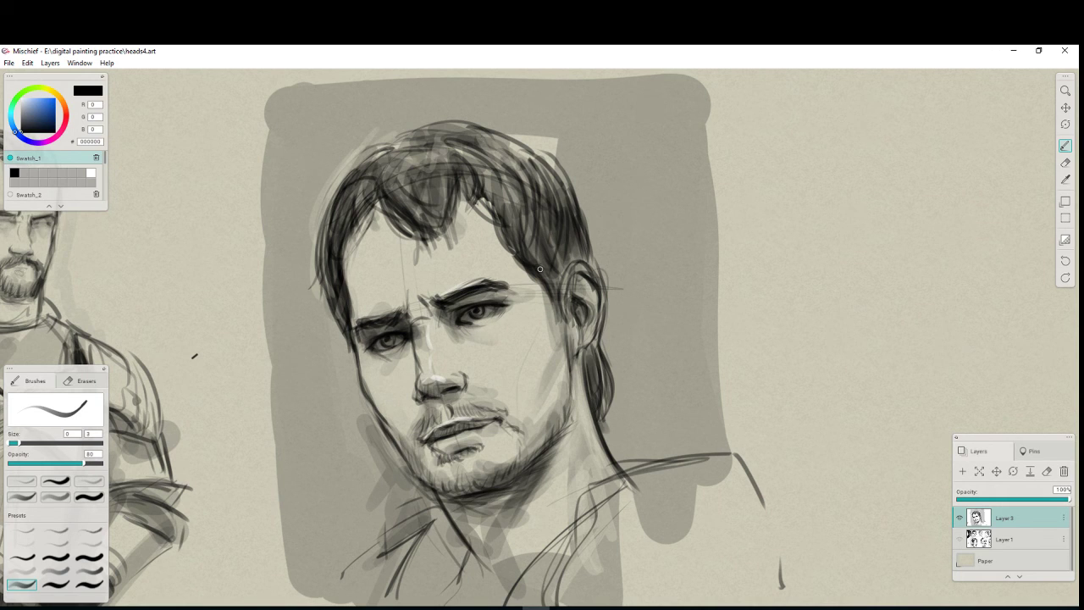
{"action": "left_click_drag", "start_coordinate": [597, 344], "coordinate": [604, 428]}
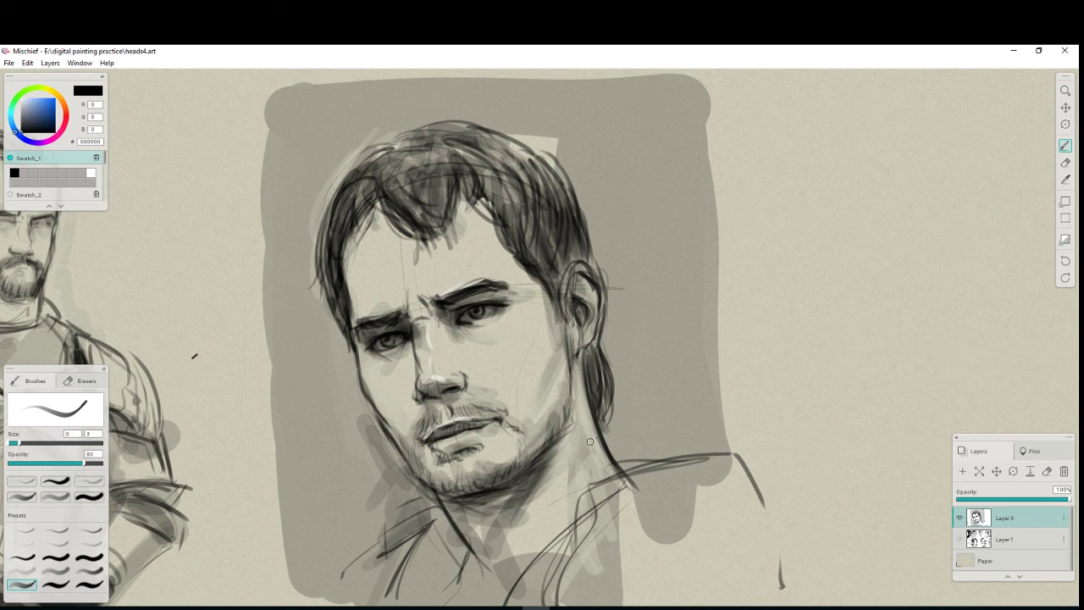